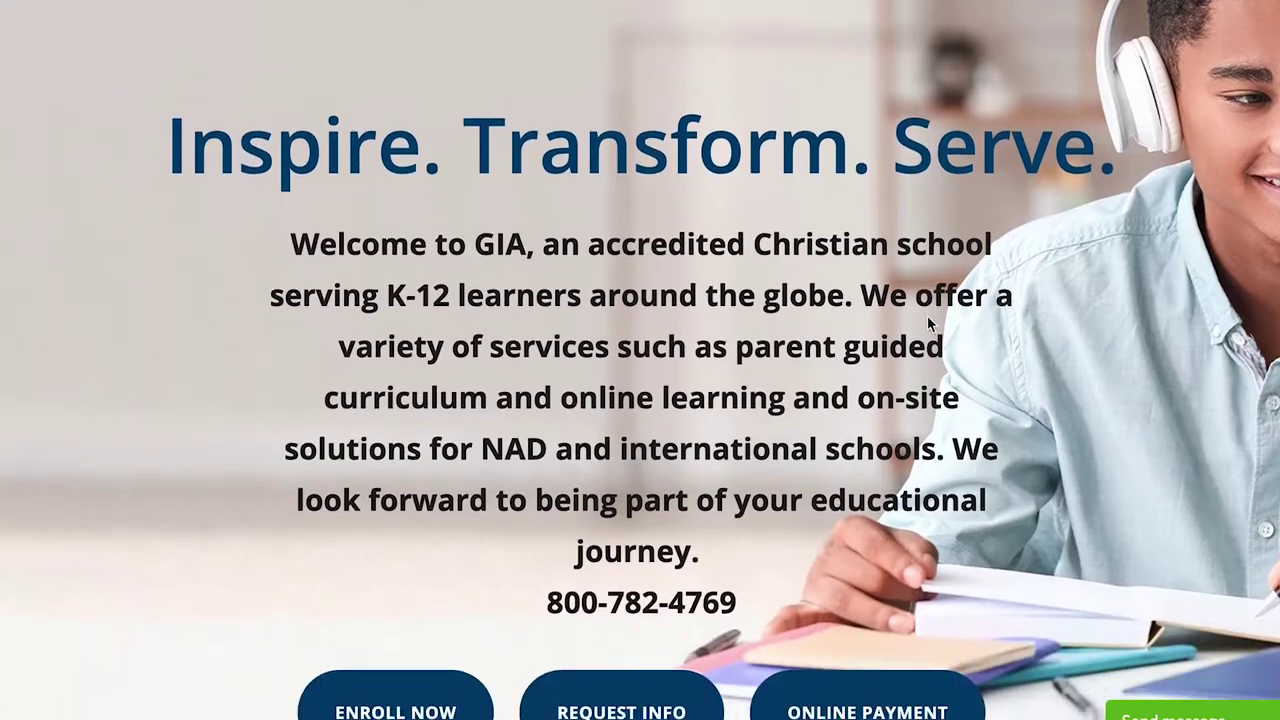
Go to Academic > Elementary, browse the K-8 program information, and open the Enrollment menu.
scroll(927, 315, "up", 6)
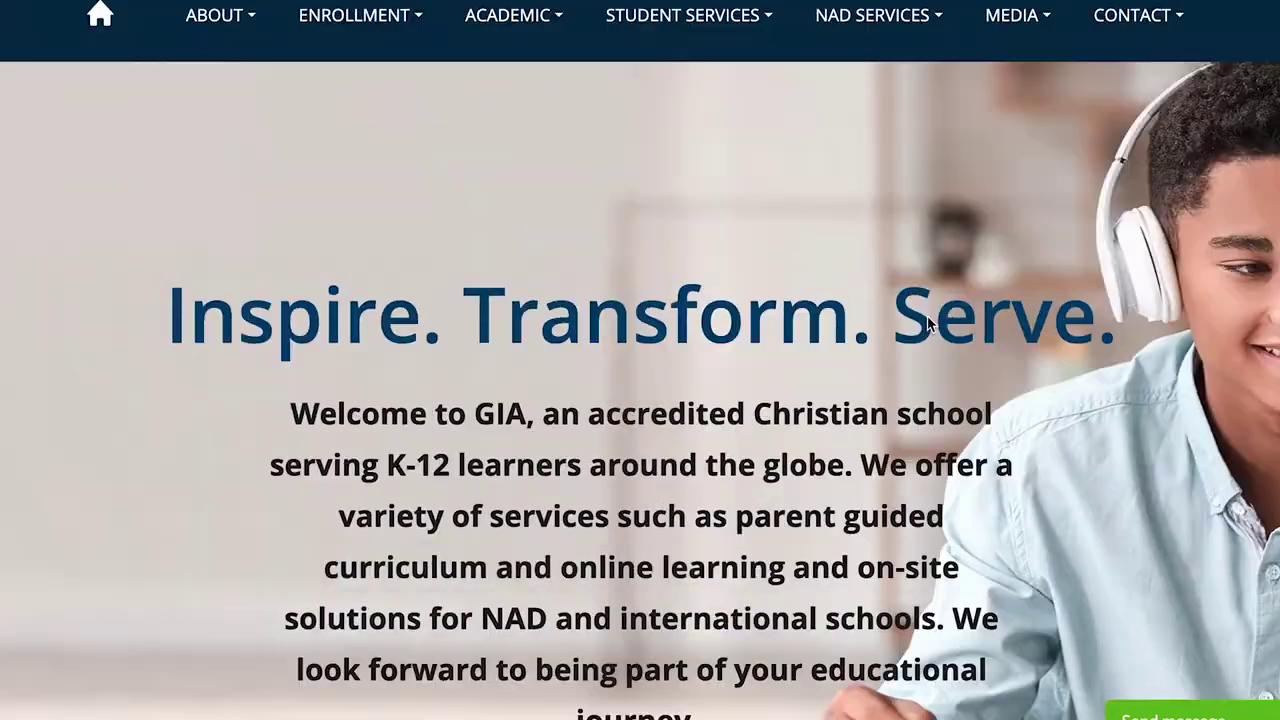
left_click(521, 184)
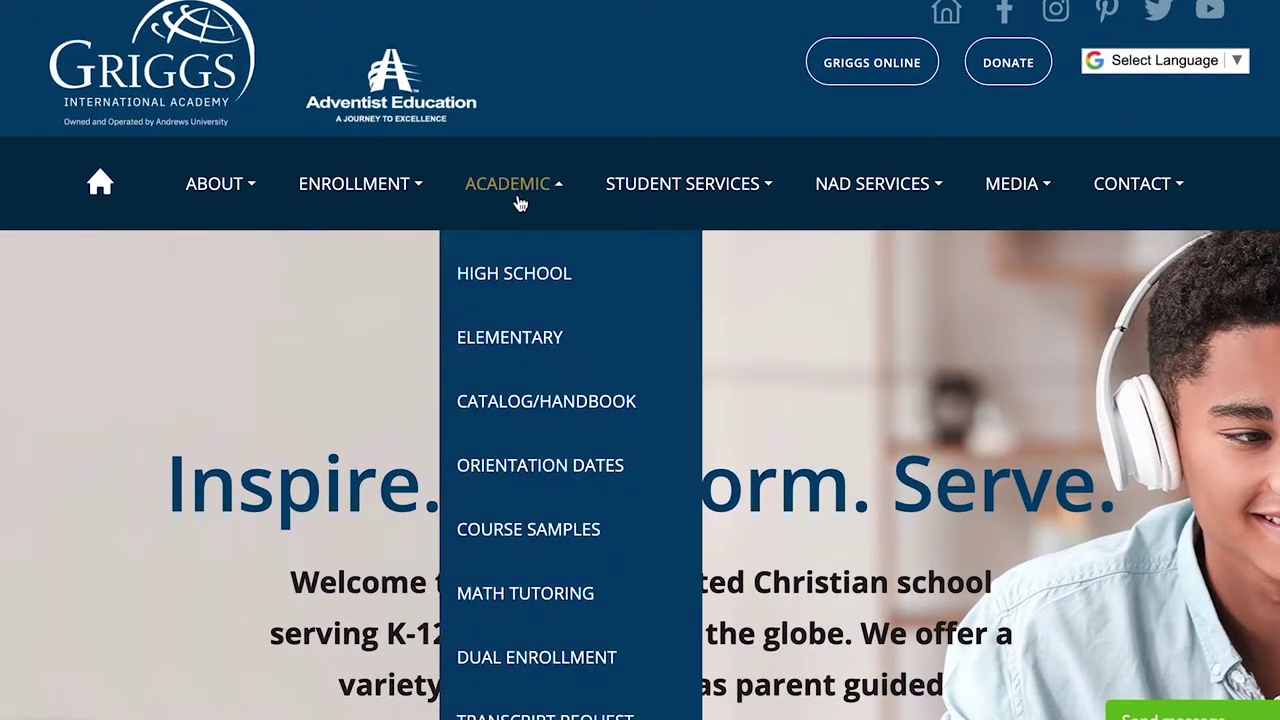
left_click(512, 337)
scroll(590, 533, "down", 5)
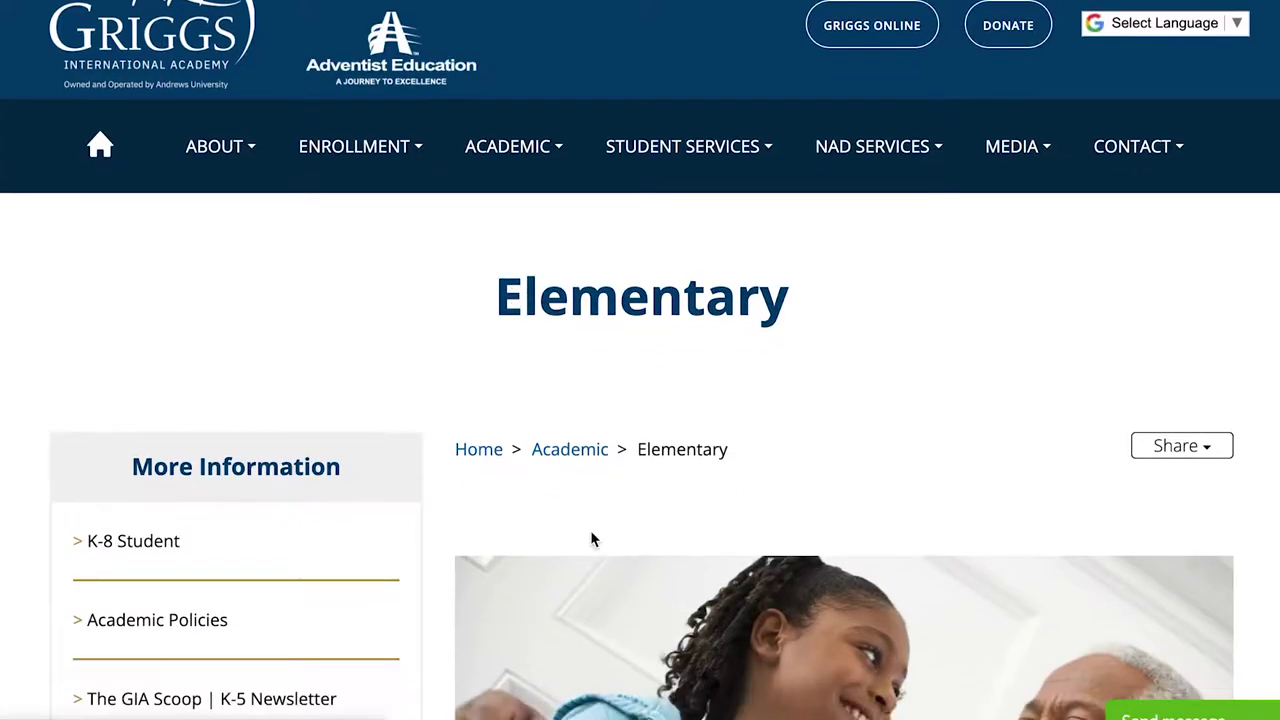
scroll(591, 531, "down", 7)
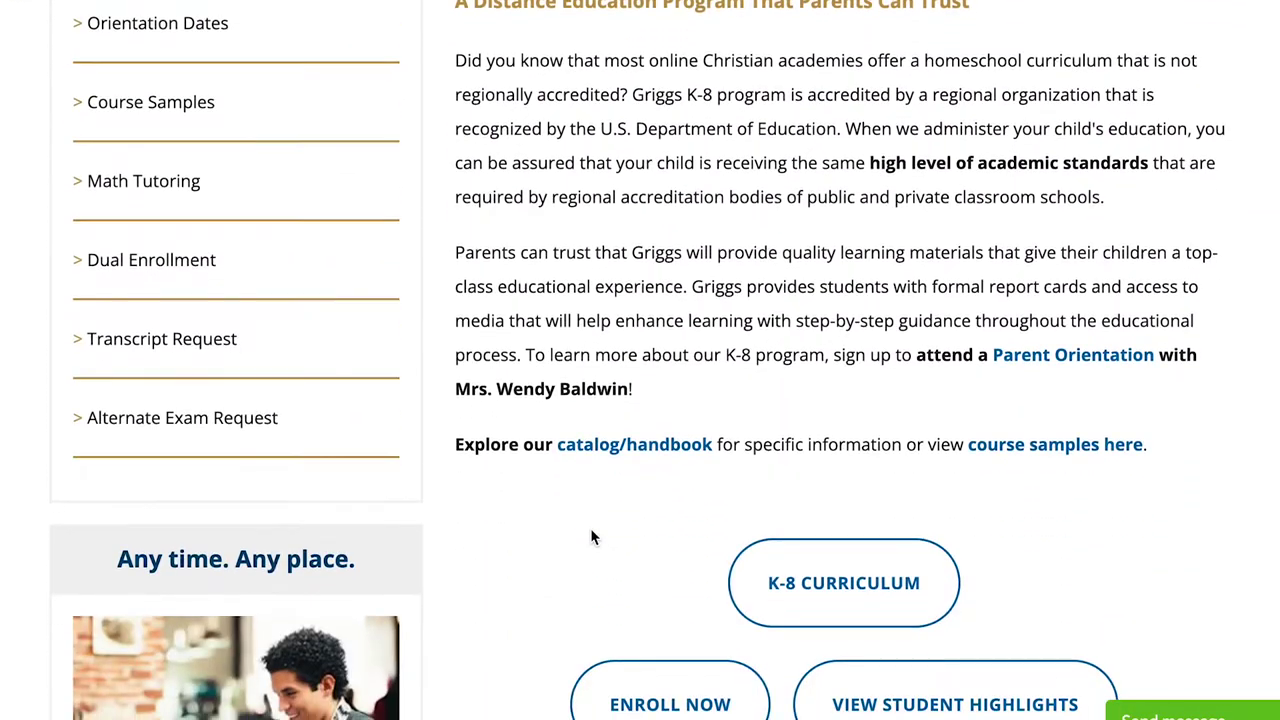
scroll(591, 531, "up", 4)
scroll(591, 531, "up", 8)
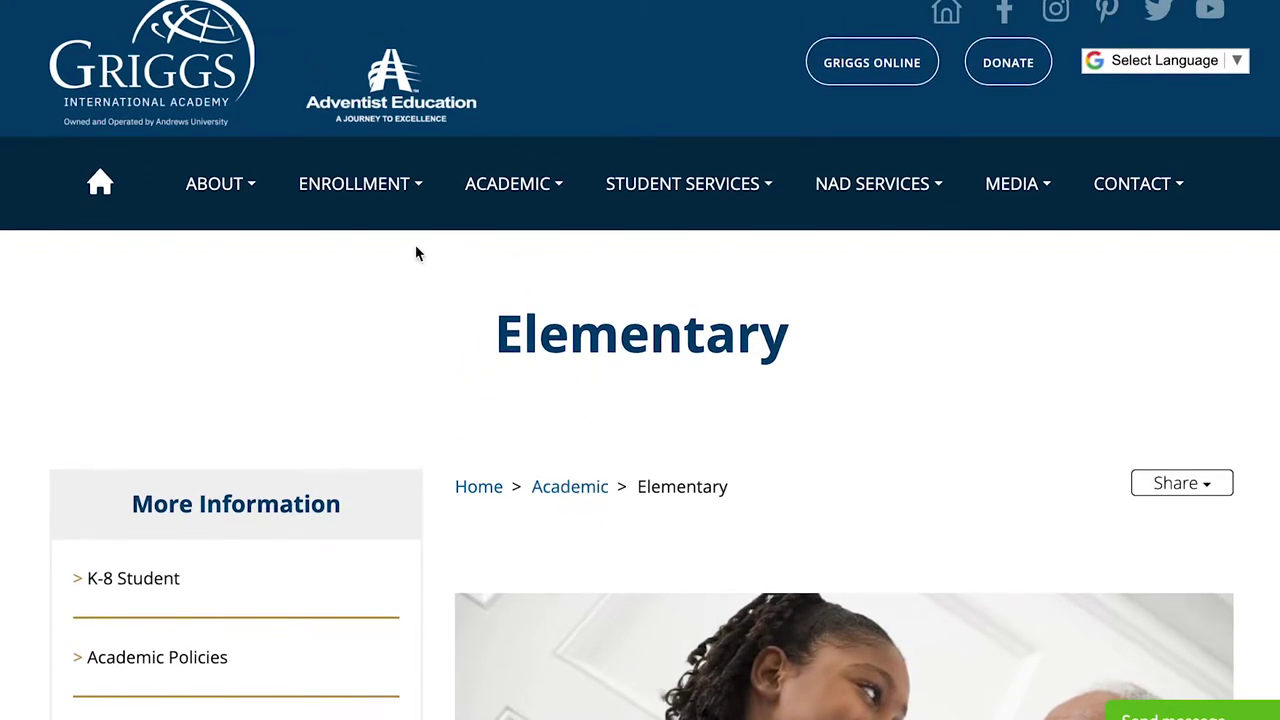
left_click(374, 197)
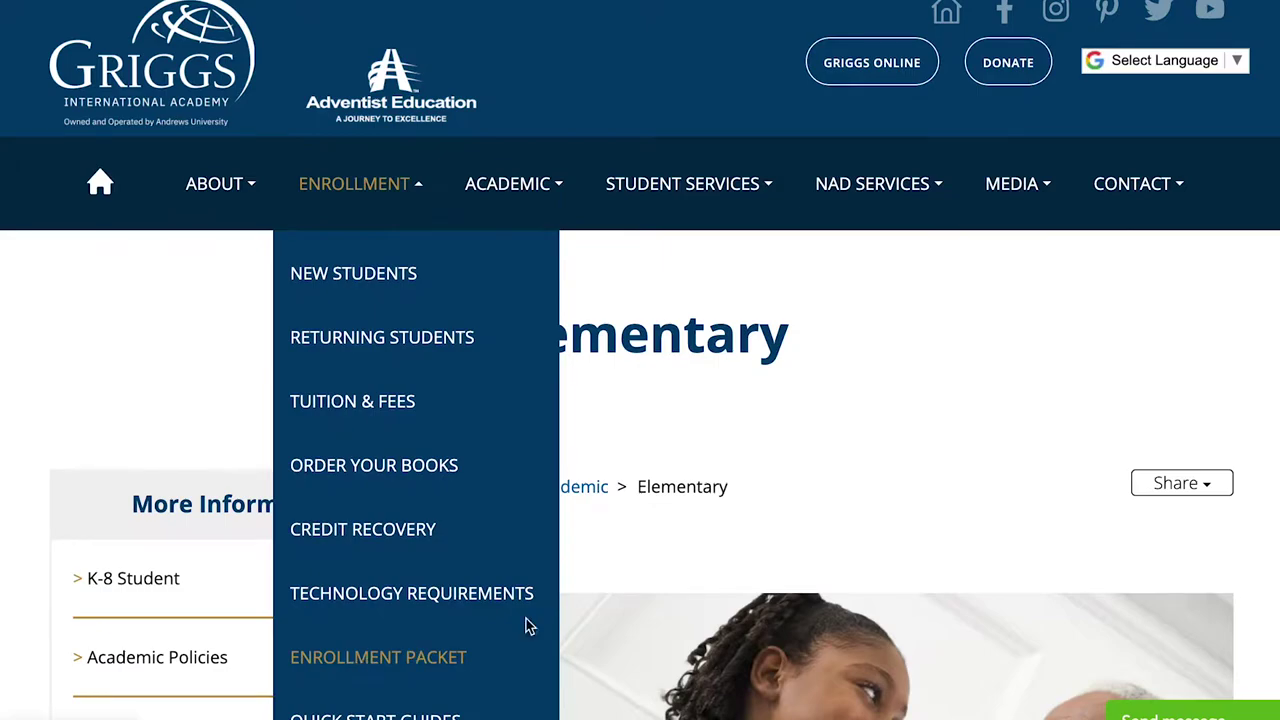
Log in to Griggs Online with the student's username and password.
left_click(874, 78)
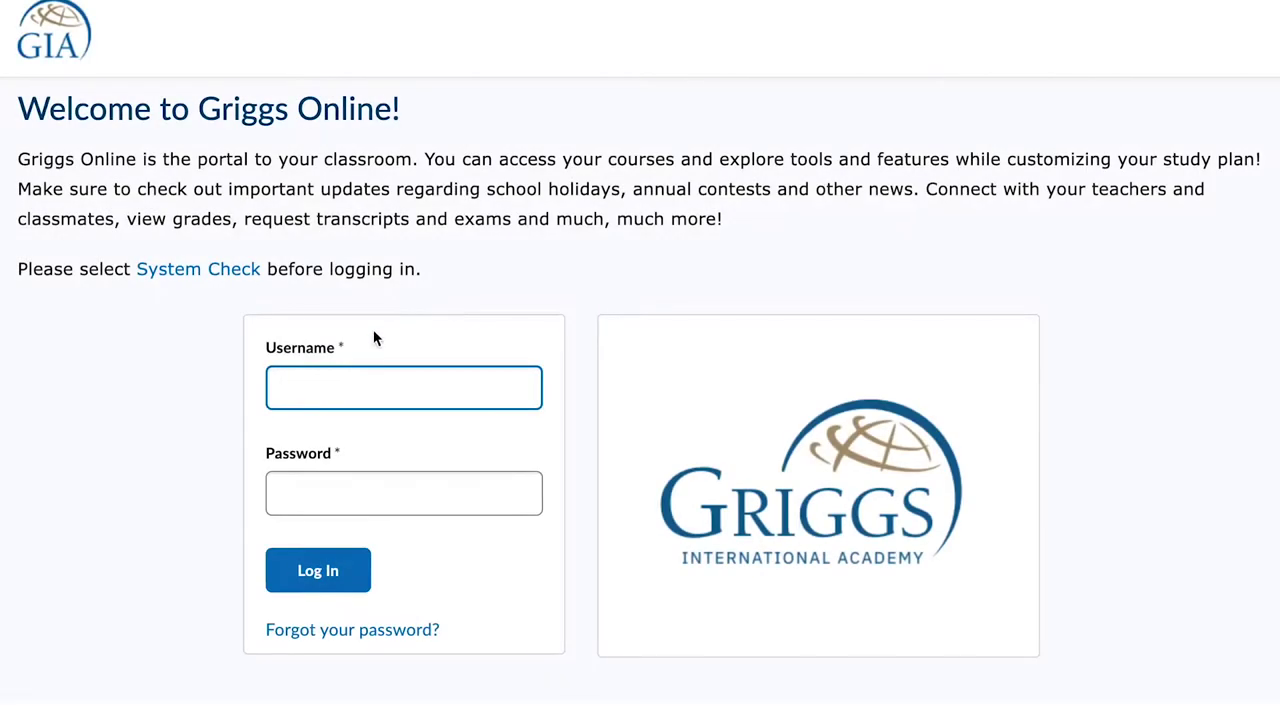
left_click(320, 490)
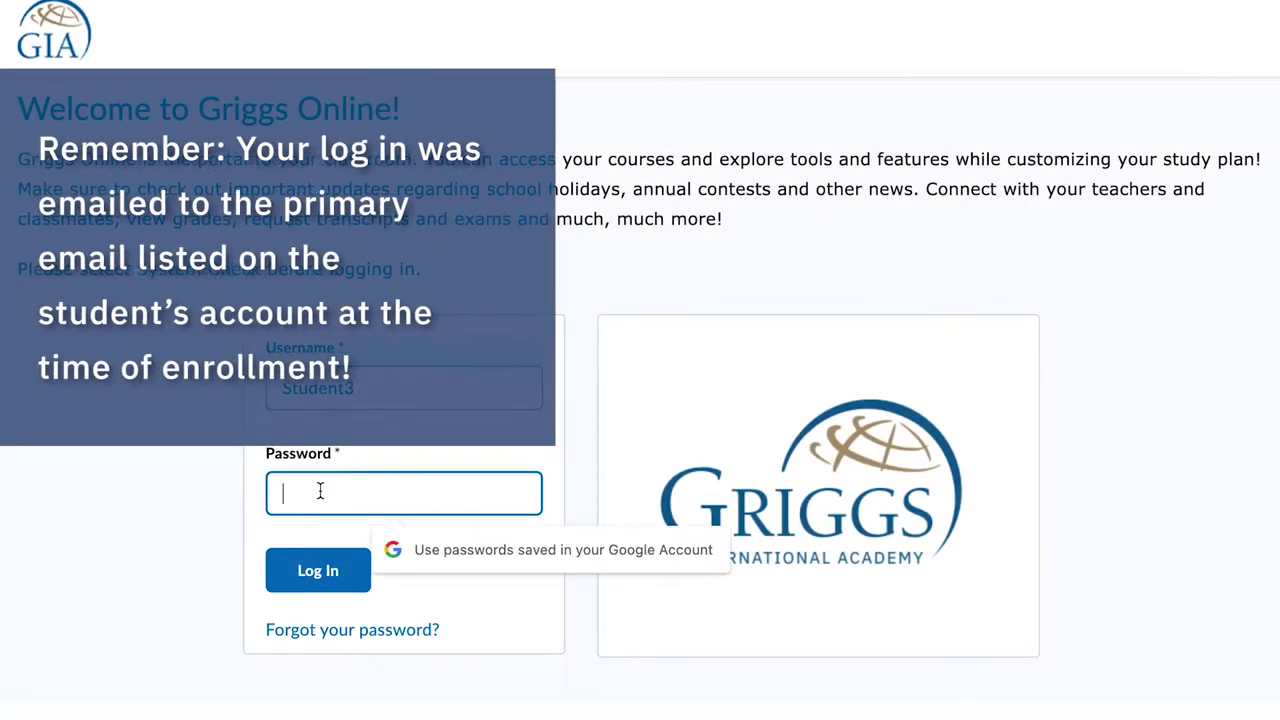
left_click(310, 572)
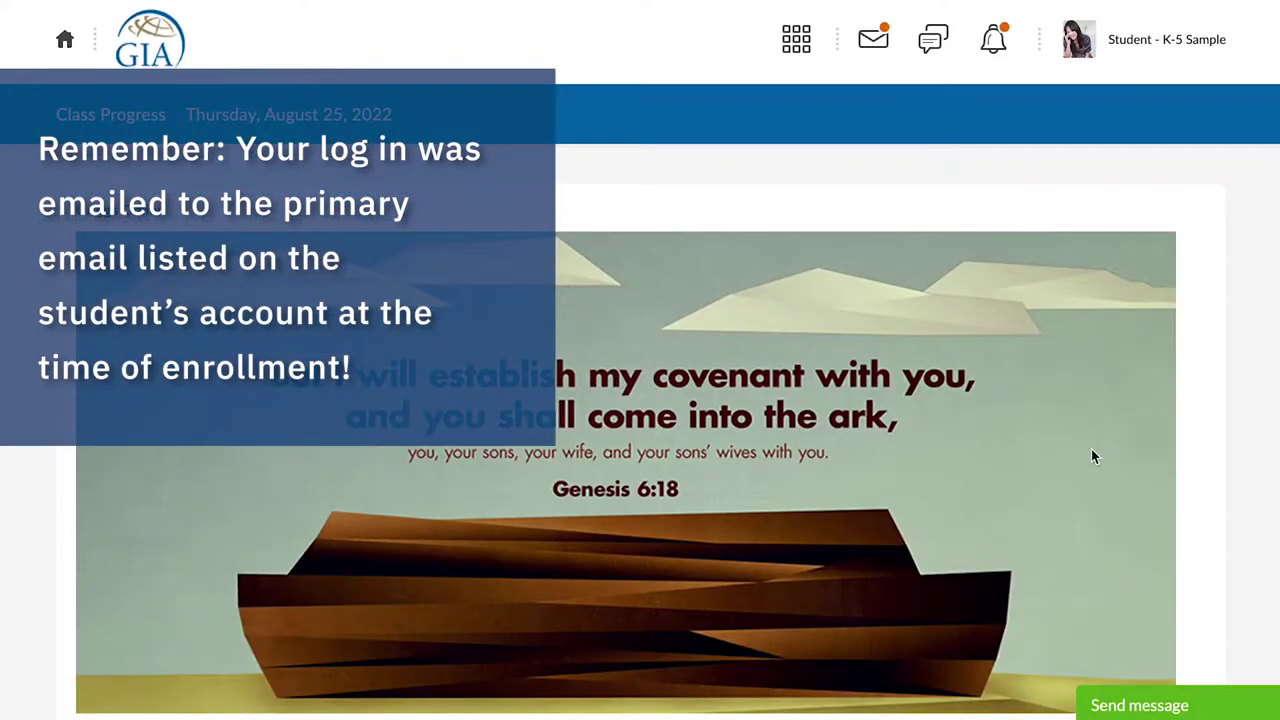
Scroll the dashboard to review My Courses and the Griggs Assistants help section.
scroll(1091, 449, "down", 3)
scroll(1092, 457, "down", 5)
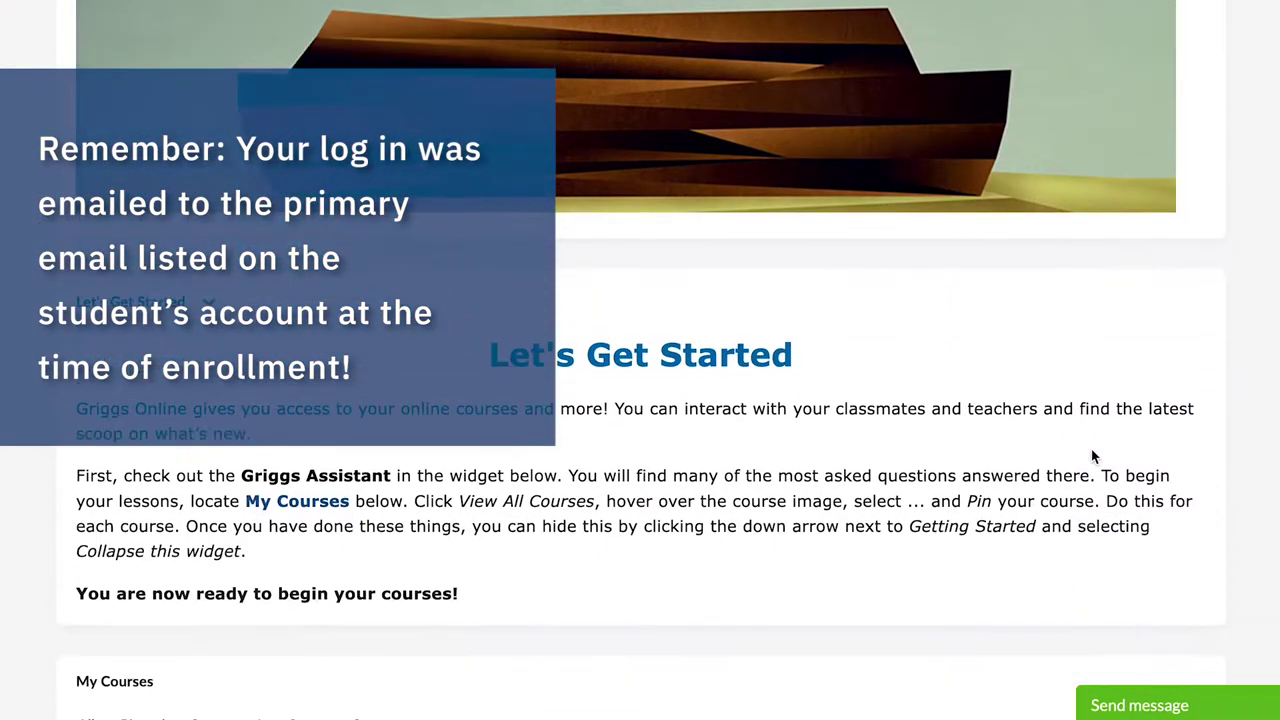
scroll(1092, 457, "down", 7)
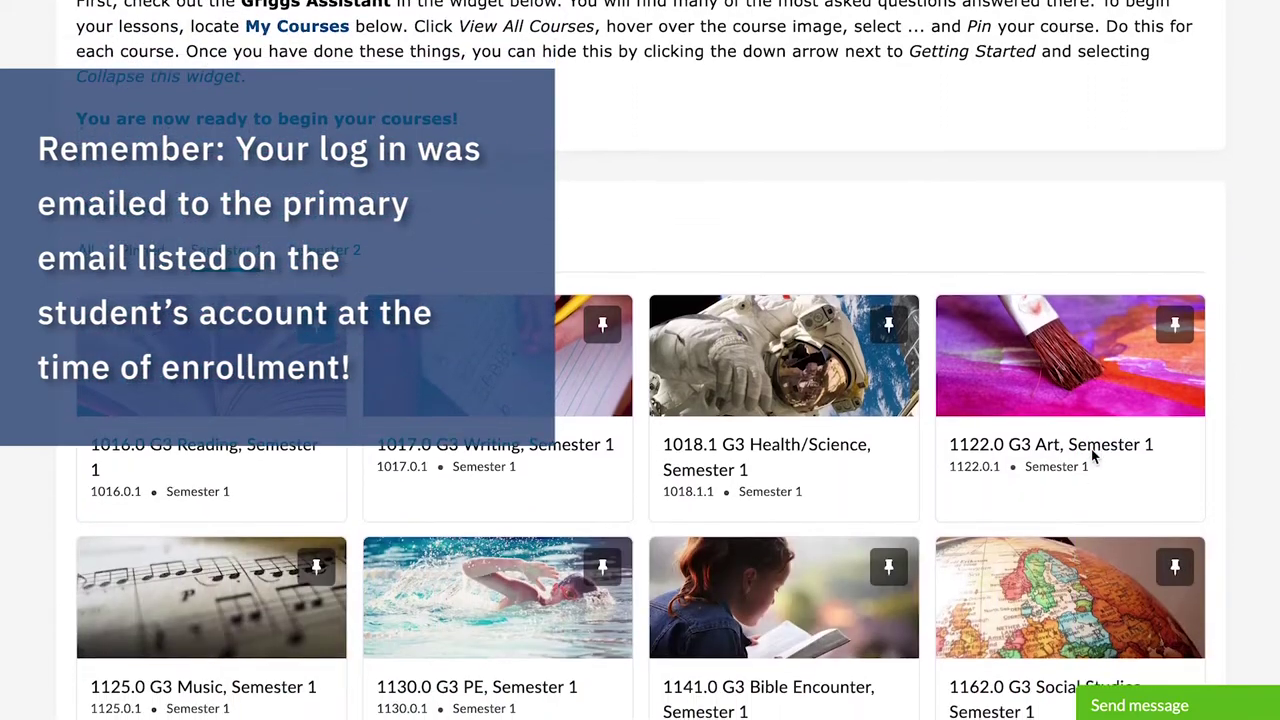
scroll(1091, 449, "down", 5)
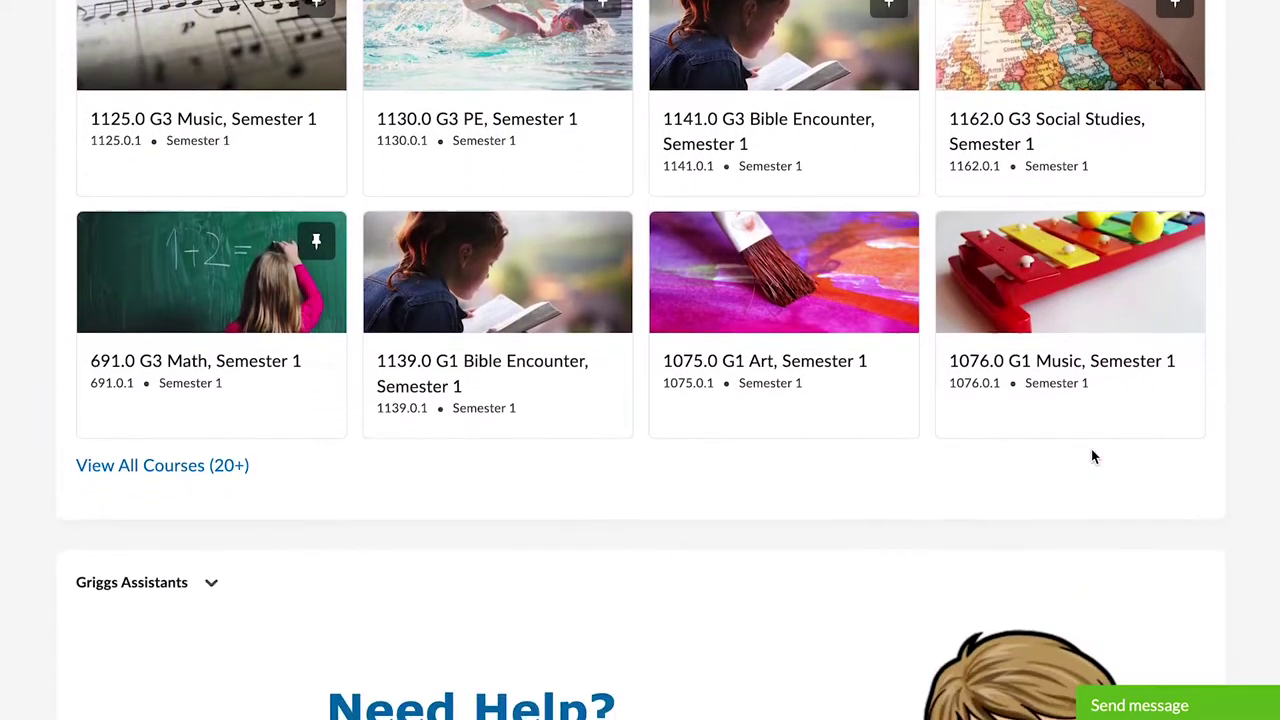
scroll(1091, 449, "down", 1)
scroll(1091, 449, "up", 5)
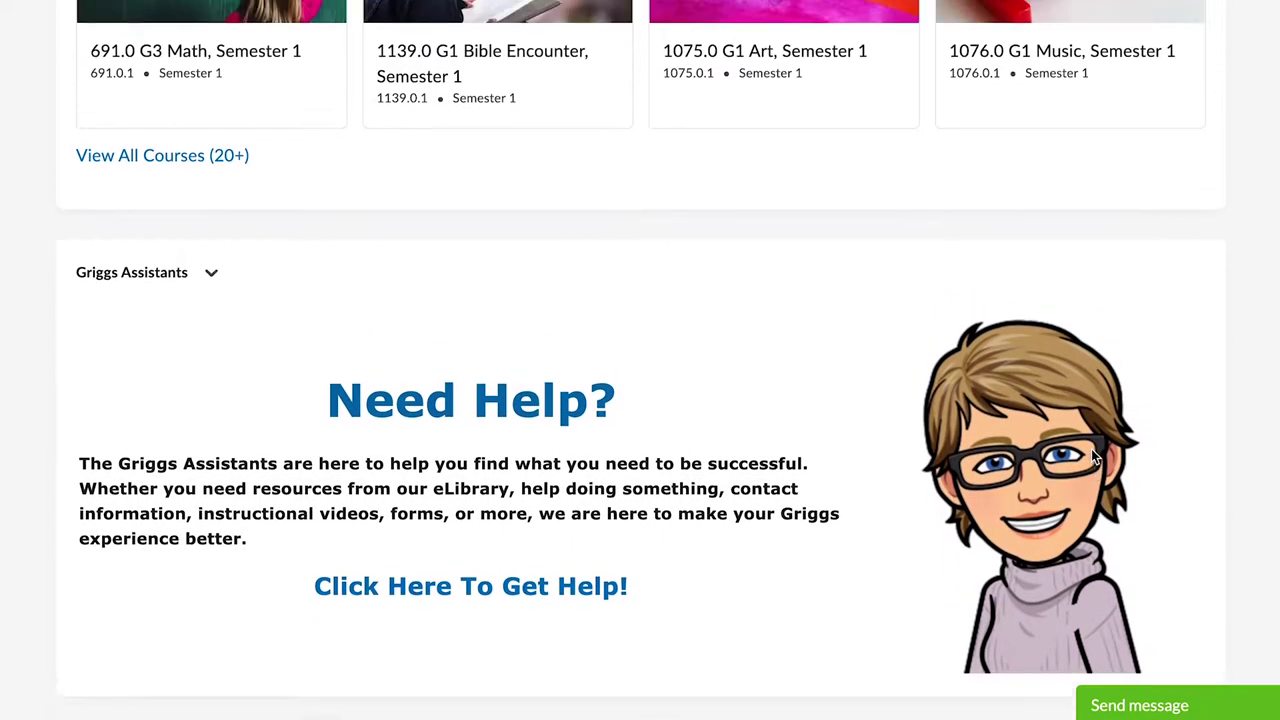
scroll(1092, 456, "up", 7)
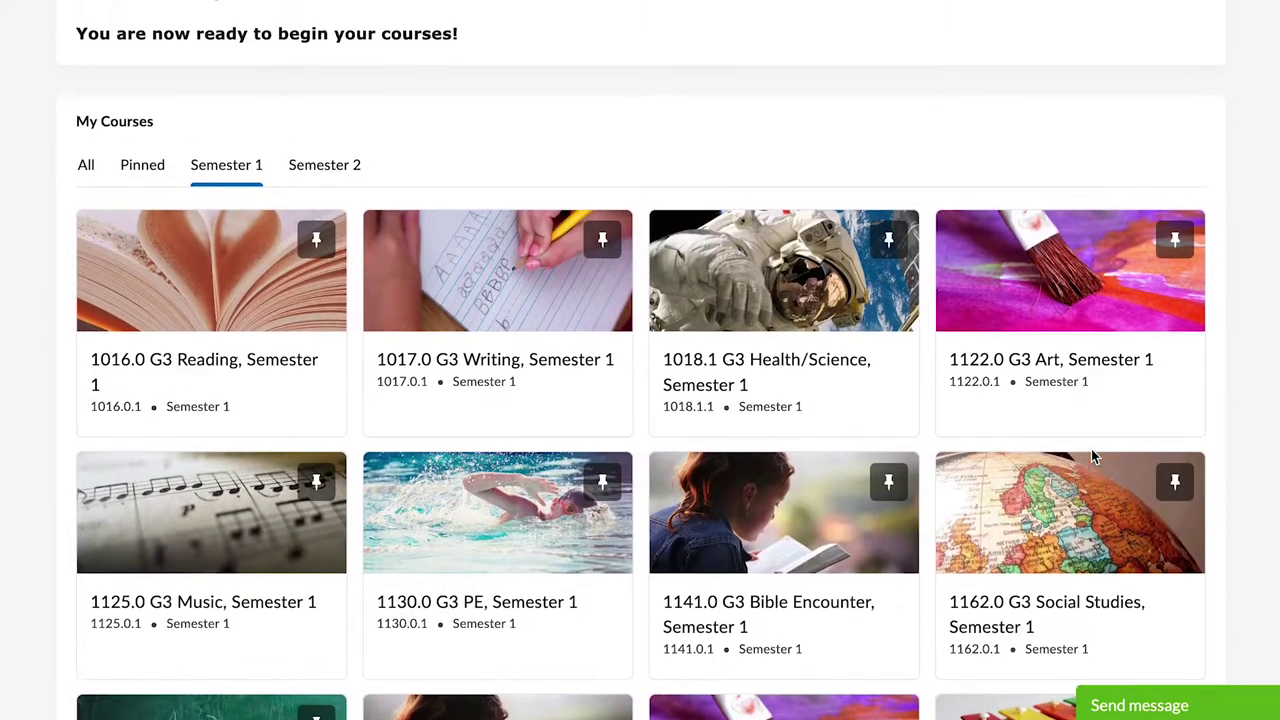
scroll(1092, 456, "up", 8)
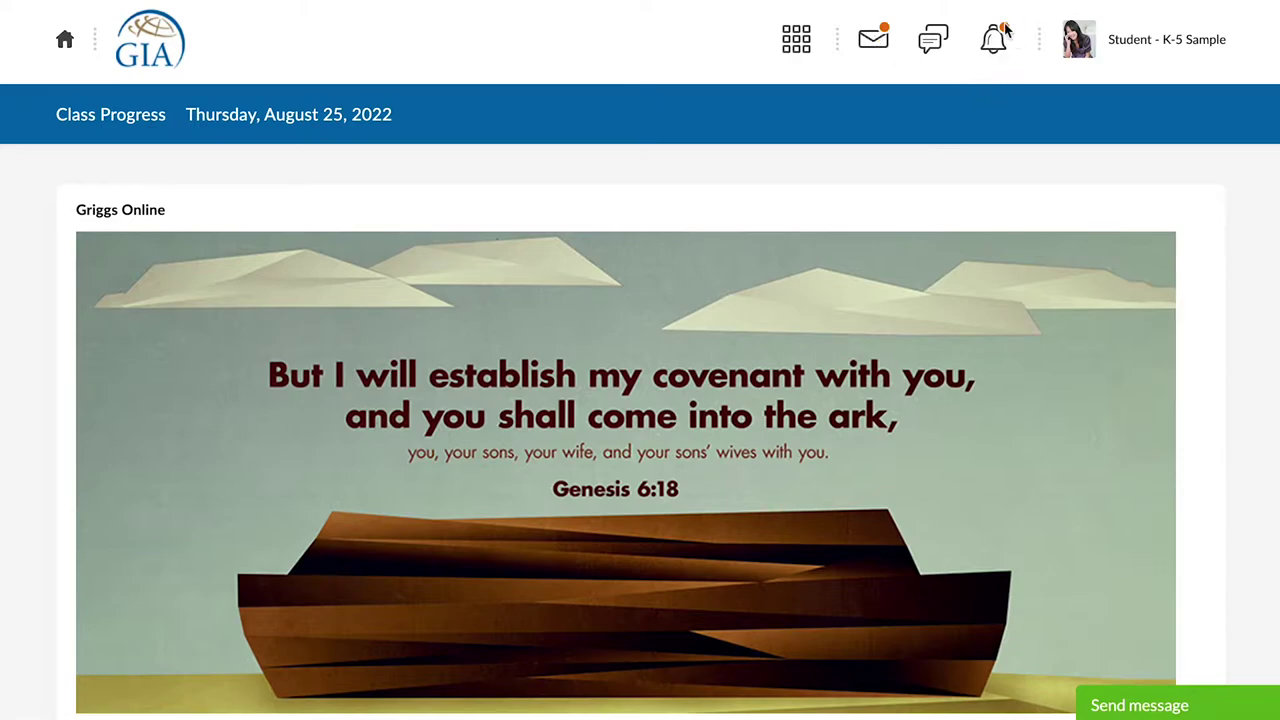
scroll(937, 194, "down", 15)
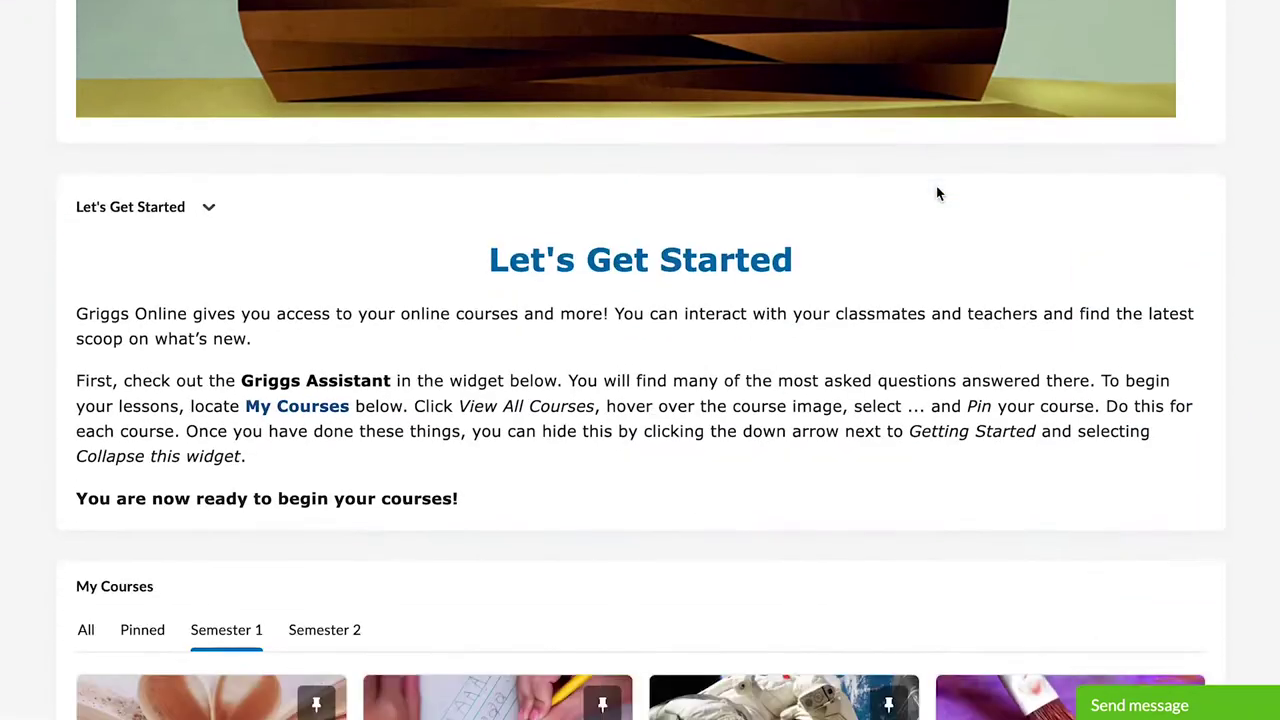
scroll(937, 194, "down", 3)
scroll(905, 228, "up", 2)
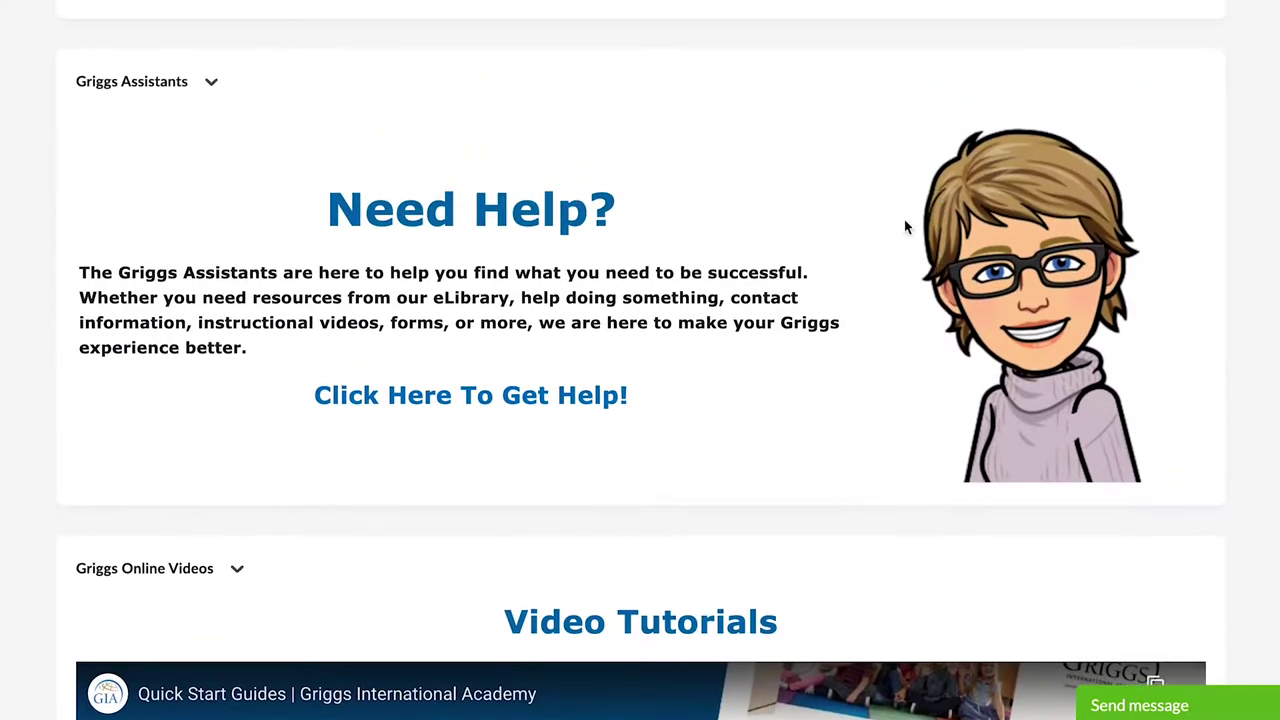
left_click(472, 397)
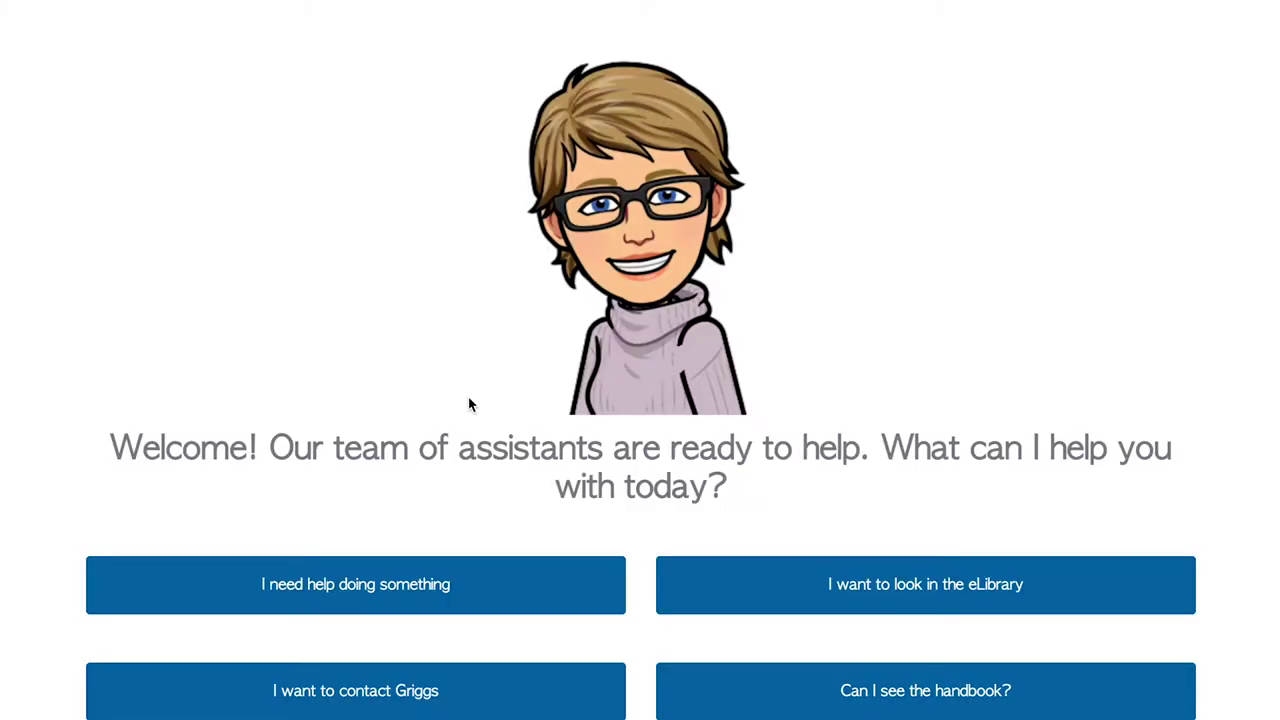
scroll(548, 490, "down", 3)
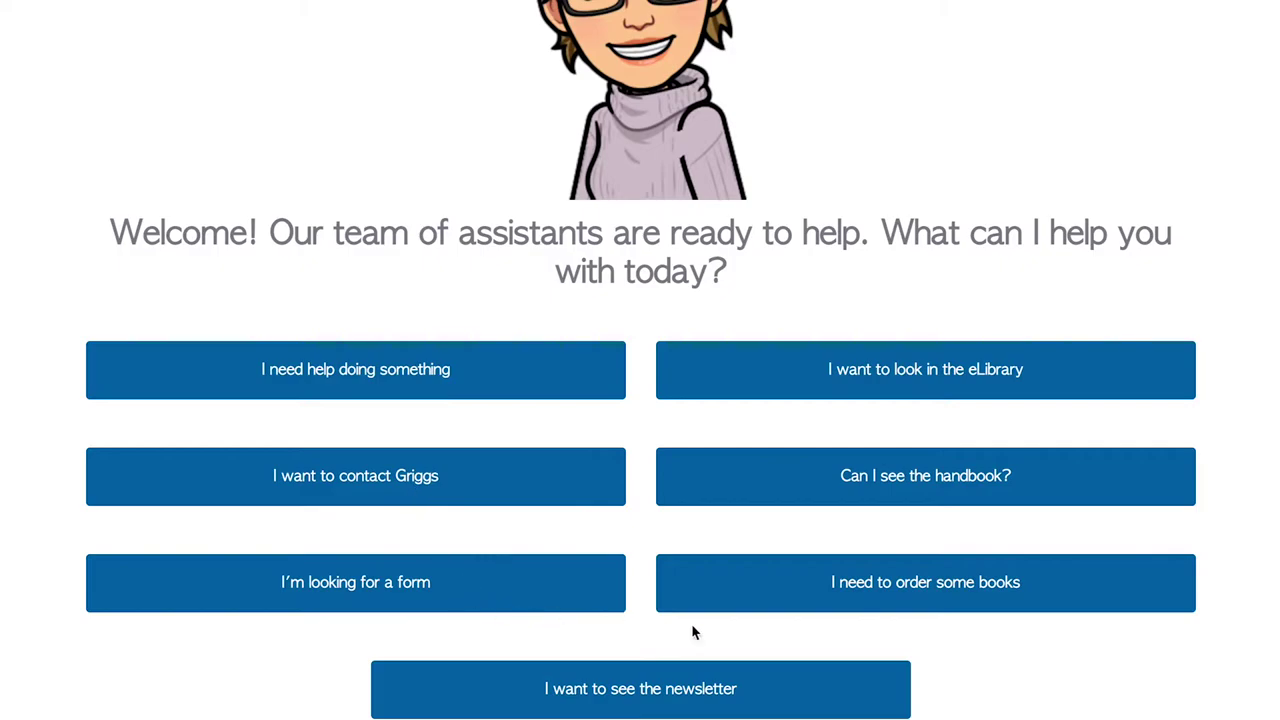
left_click(945, 382)
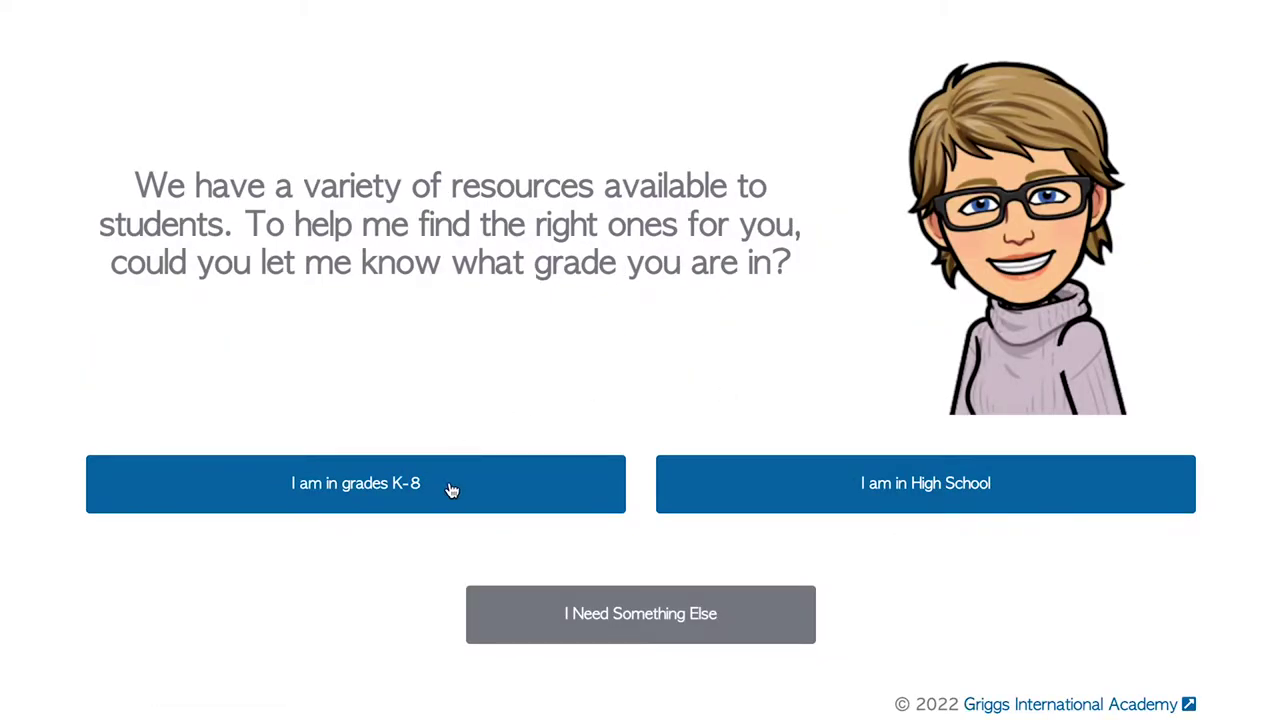
left_click(451, 489)
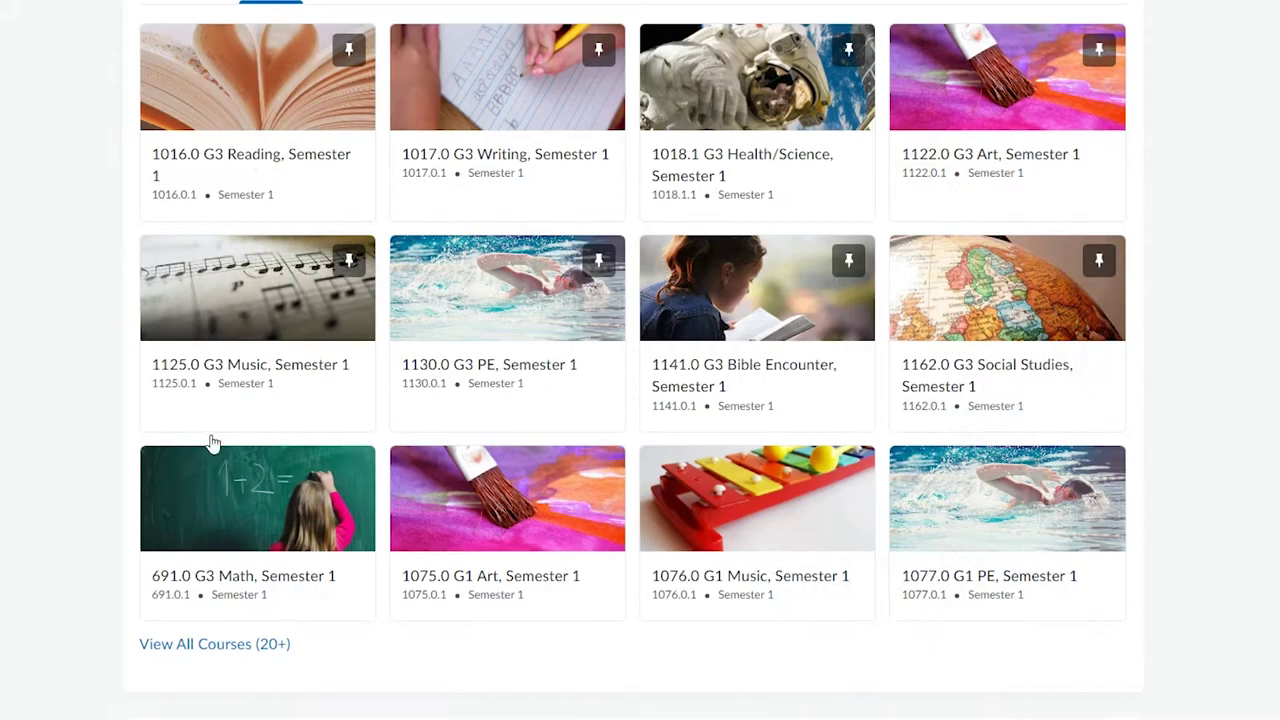
Open the G3 Health/Science course and scroll through its page.
left_click(714, 165)
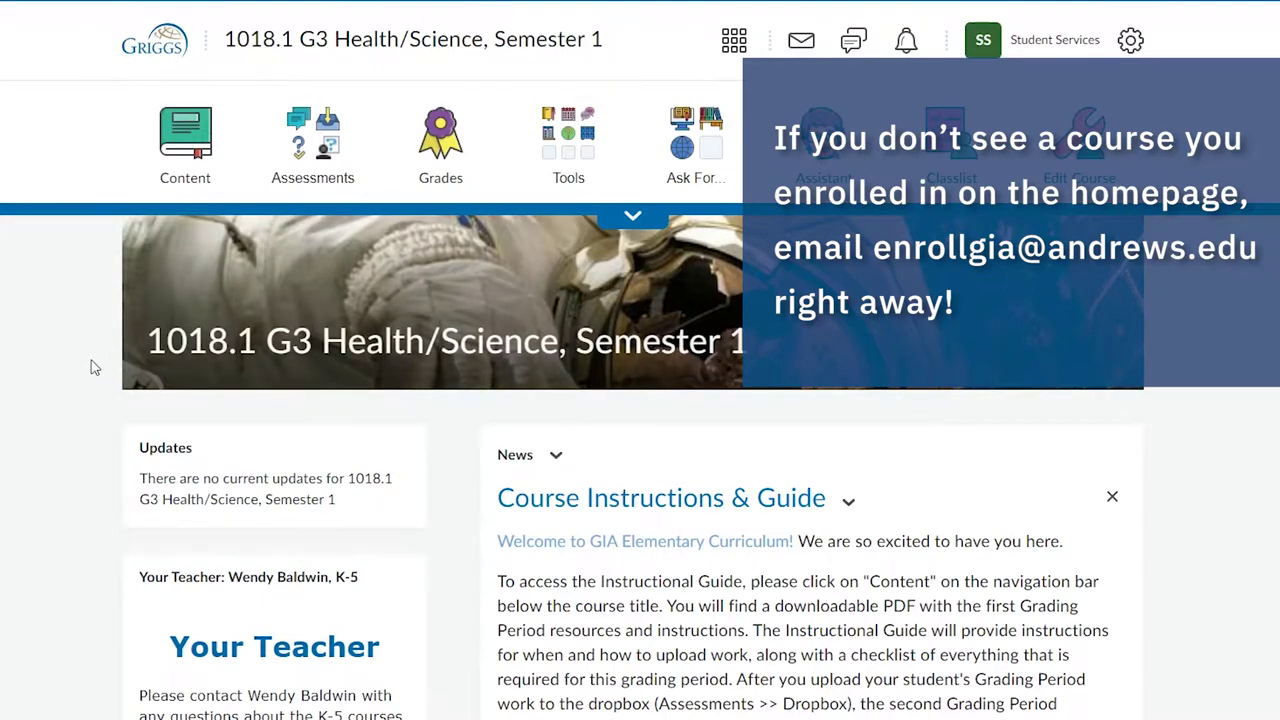
scroll(93, 368, "down", 2)
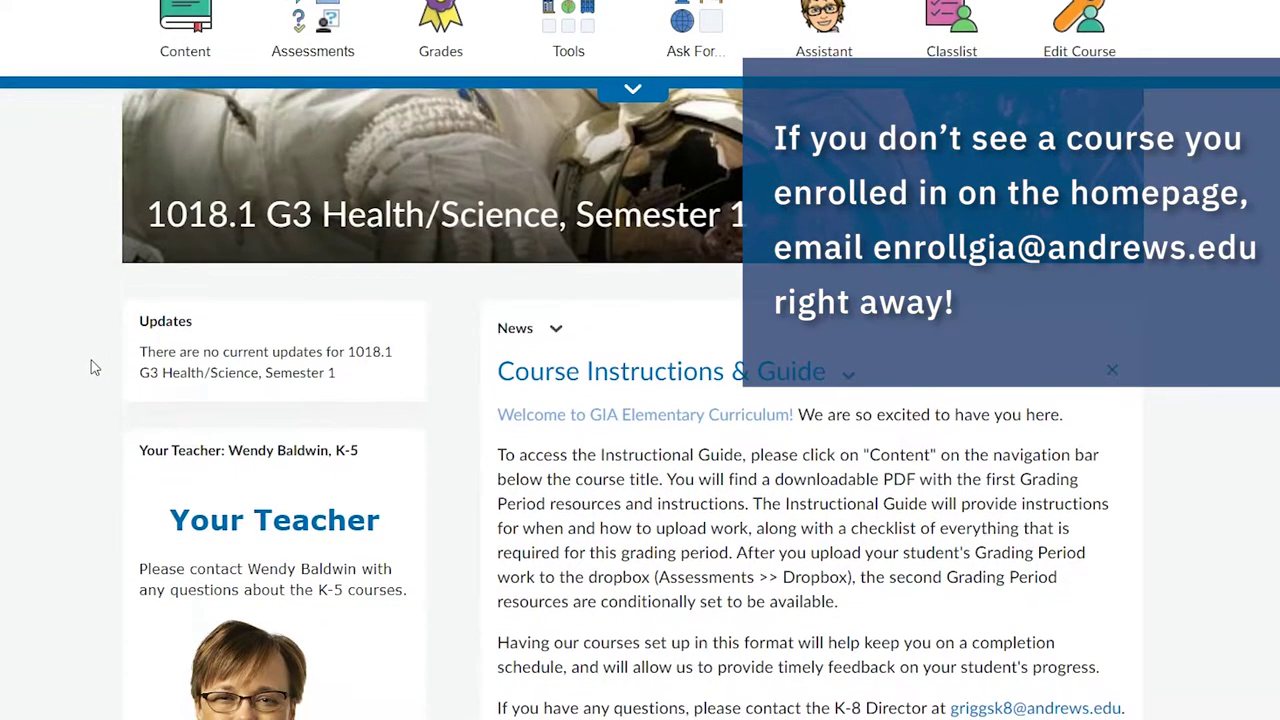
scroll(93, 368, "down", 4)
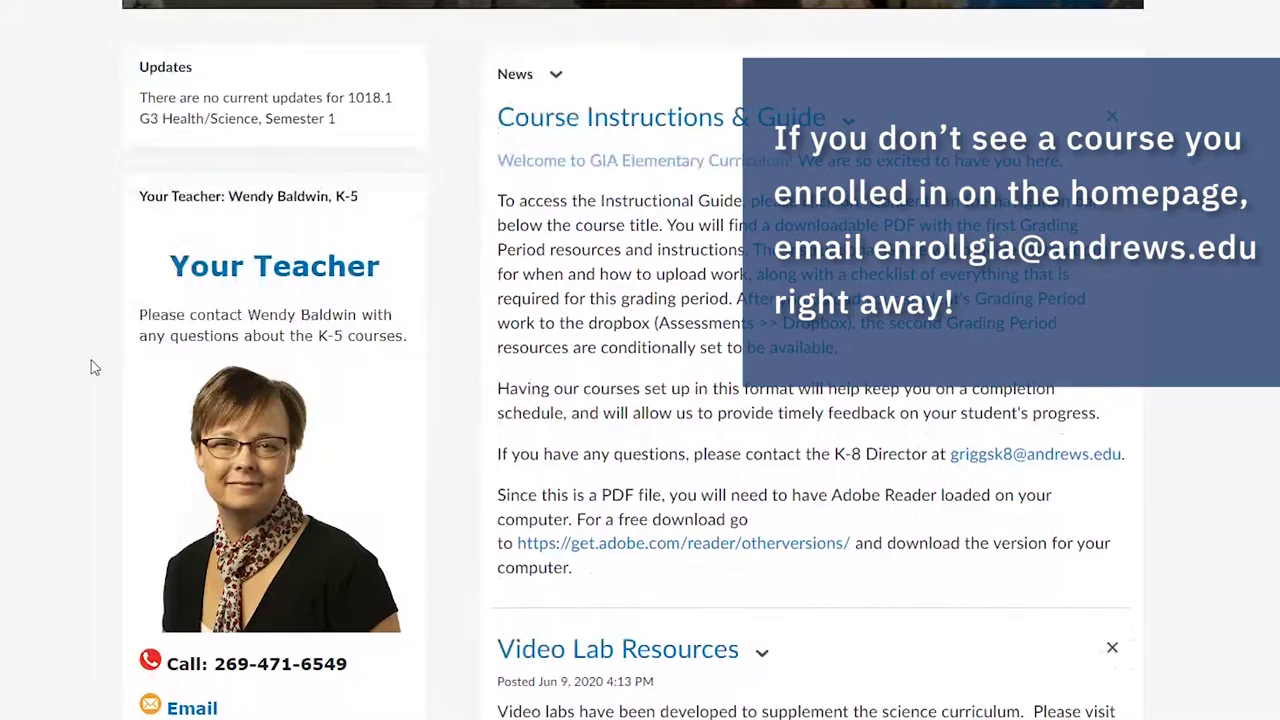
scroll(93, 368, "down", 2)
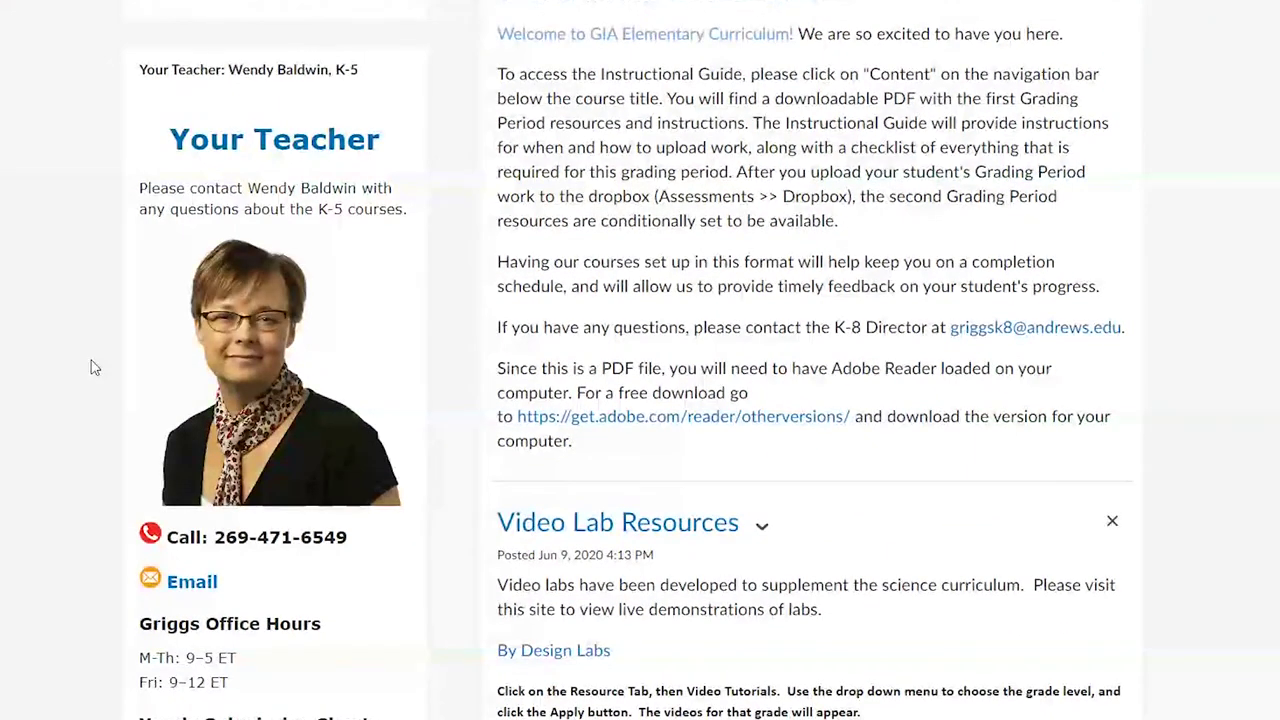
scroll(90, 368, "down", 4)
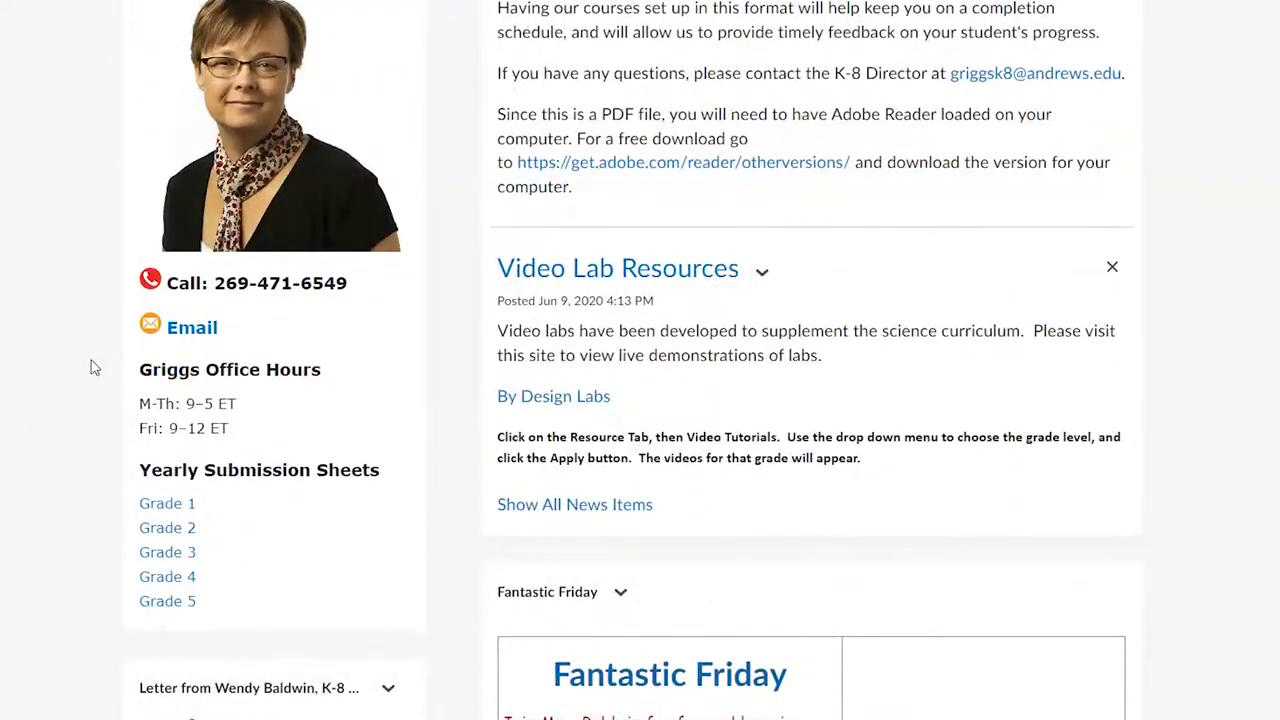
scroll(90, 368, "down", 4)
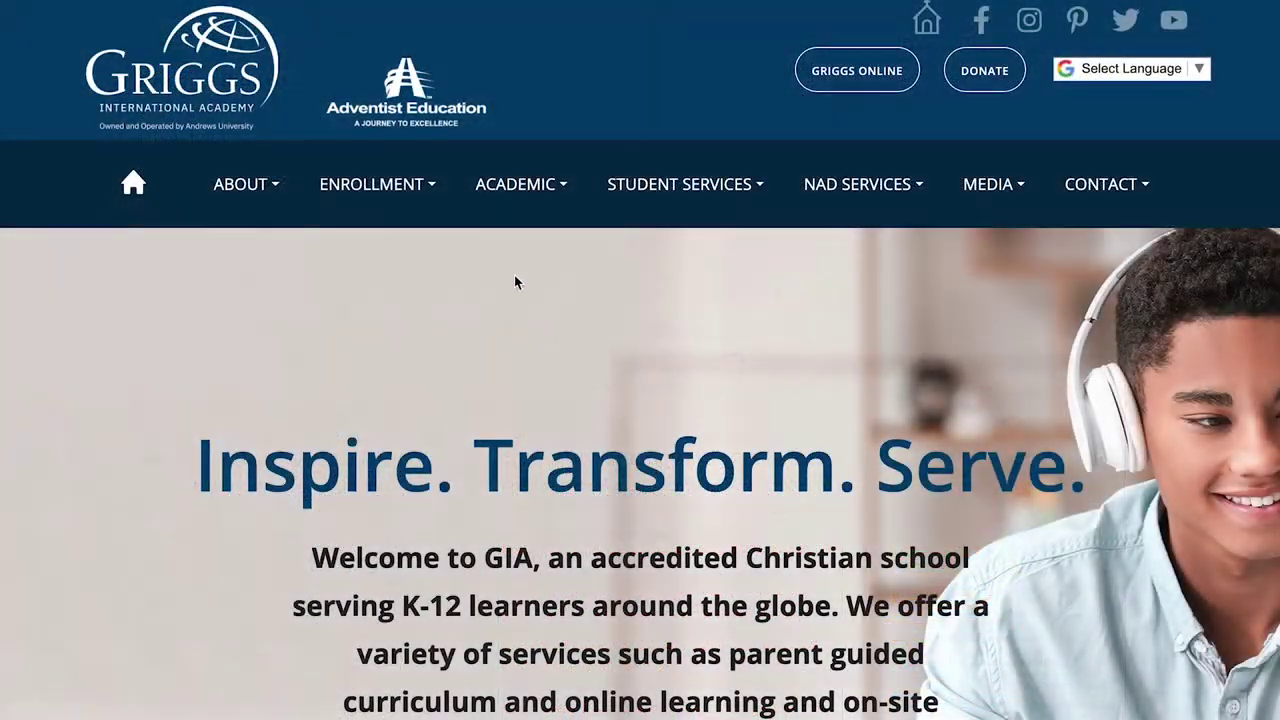
Review the Order Your Books page under Enrollment, then show the recent pager messages.
left_click(420, 186)
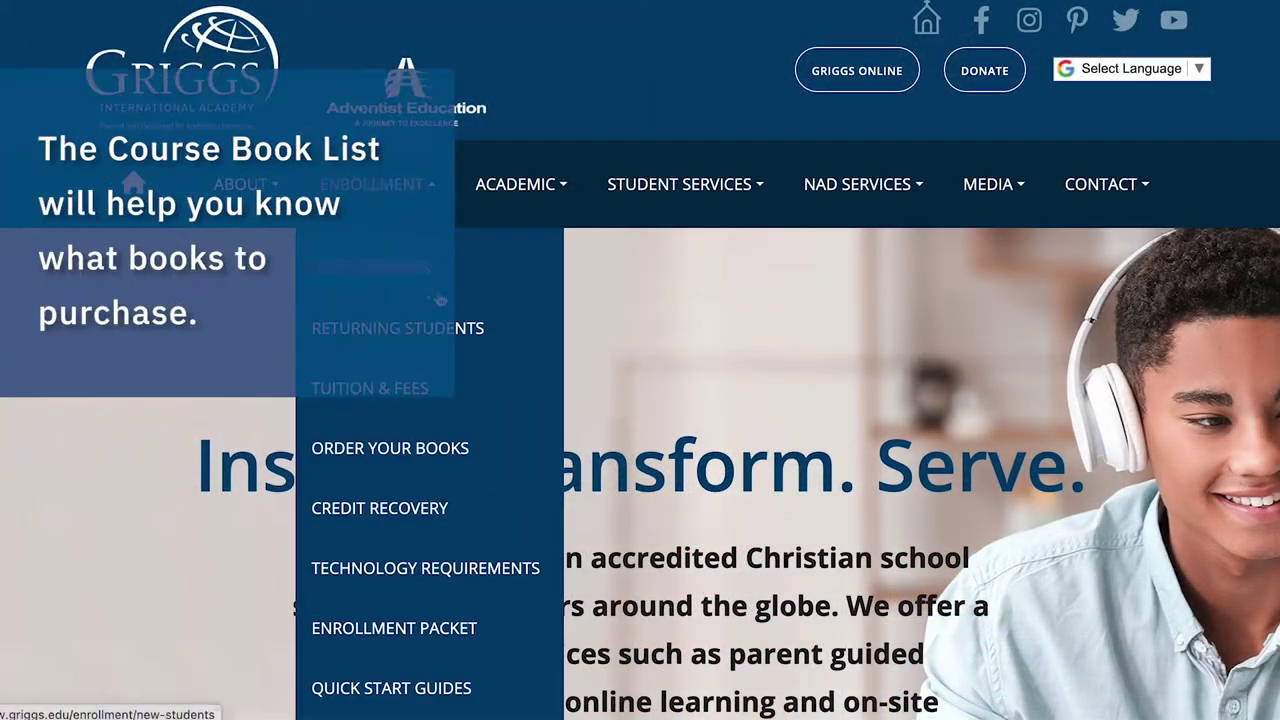
left_click(383, 450)
scroll(382, 453, "down", 3)
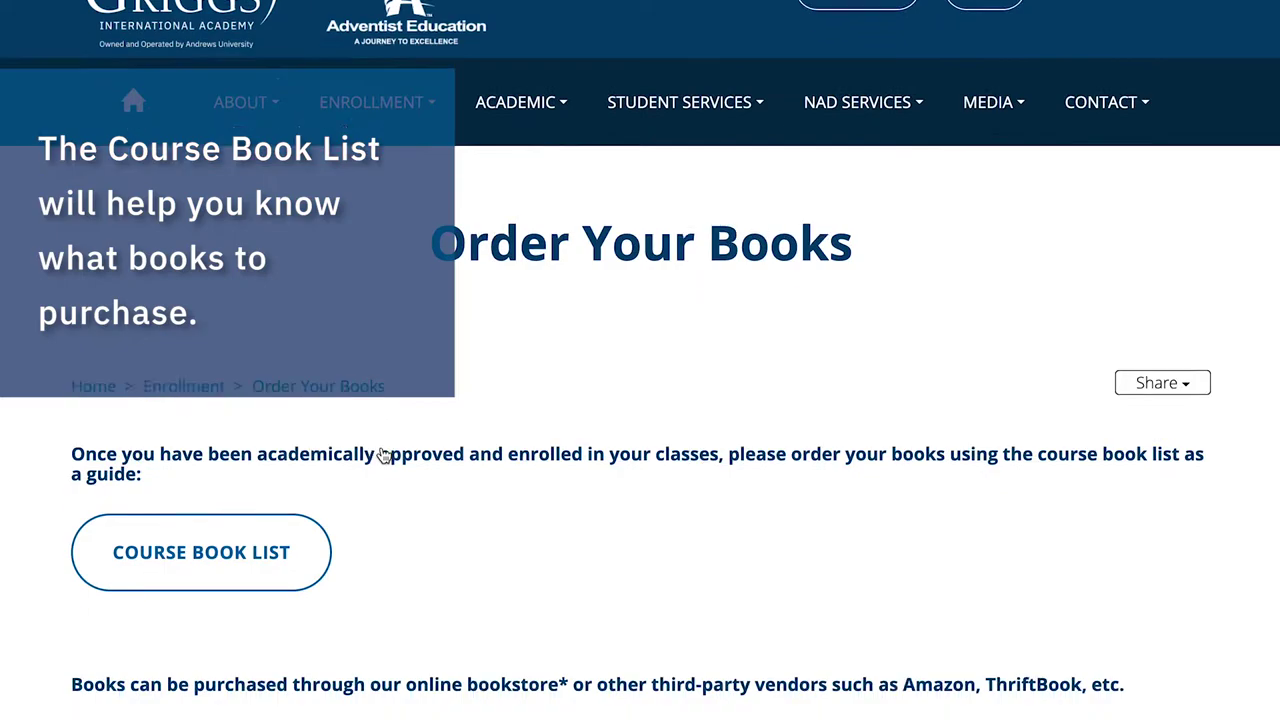
scroll(384, 456, "down", 3)
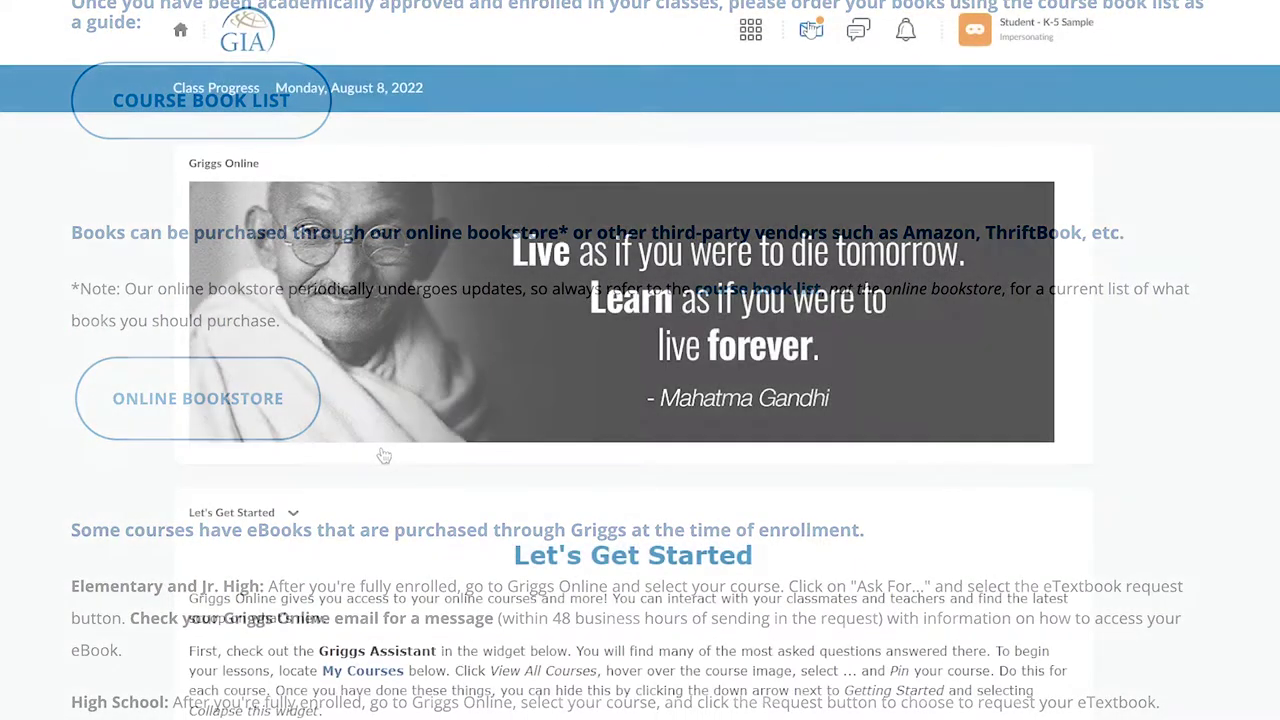
left_click(811, 30)
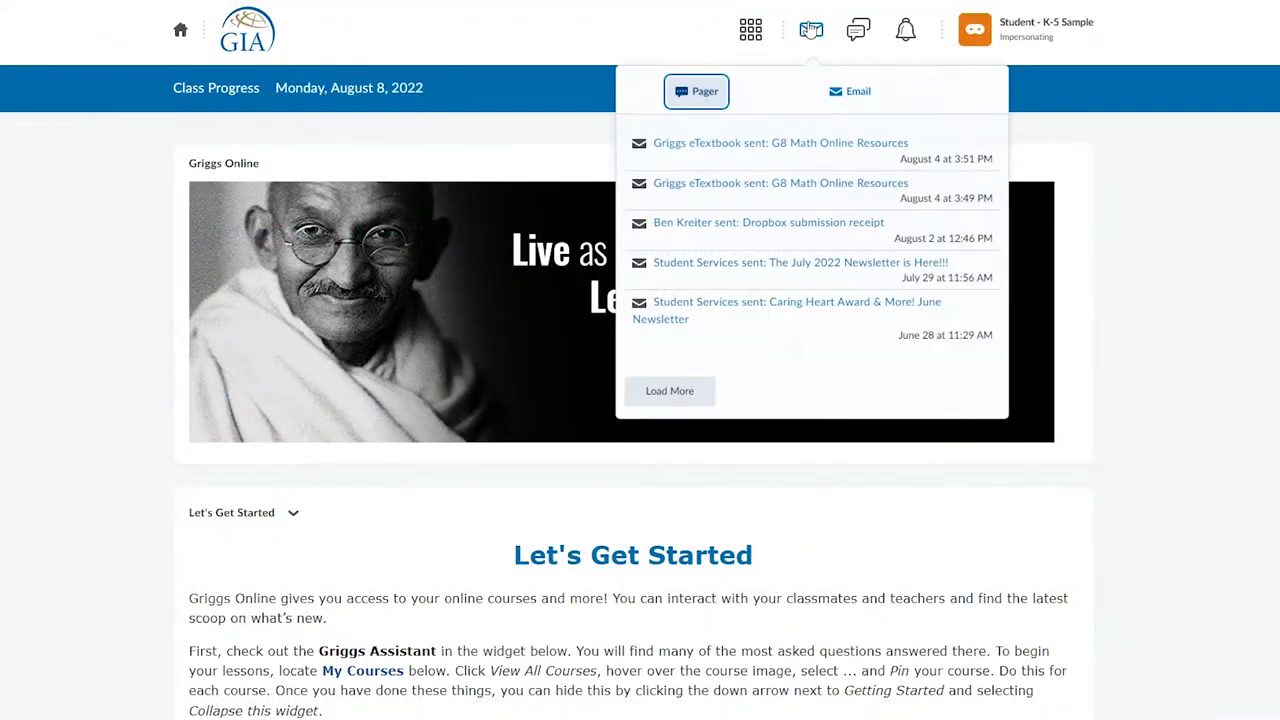
Open the Griggs eTextbook message and read the G8 Math Online Resources message in the inbox.
left_click(790, 153)
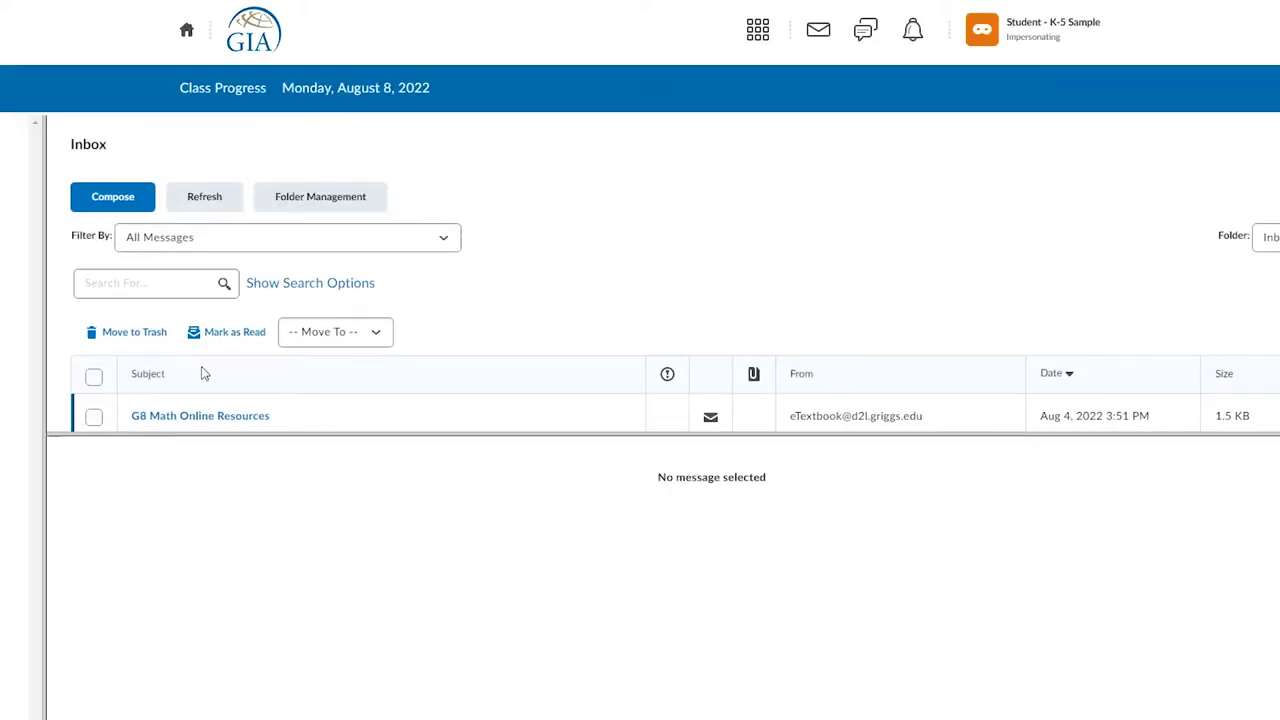
scroll(203, 372, "down", 3)
left_click(201, 270)
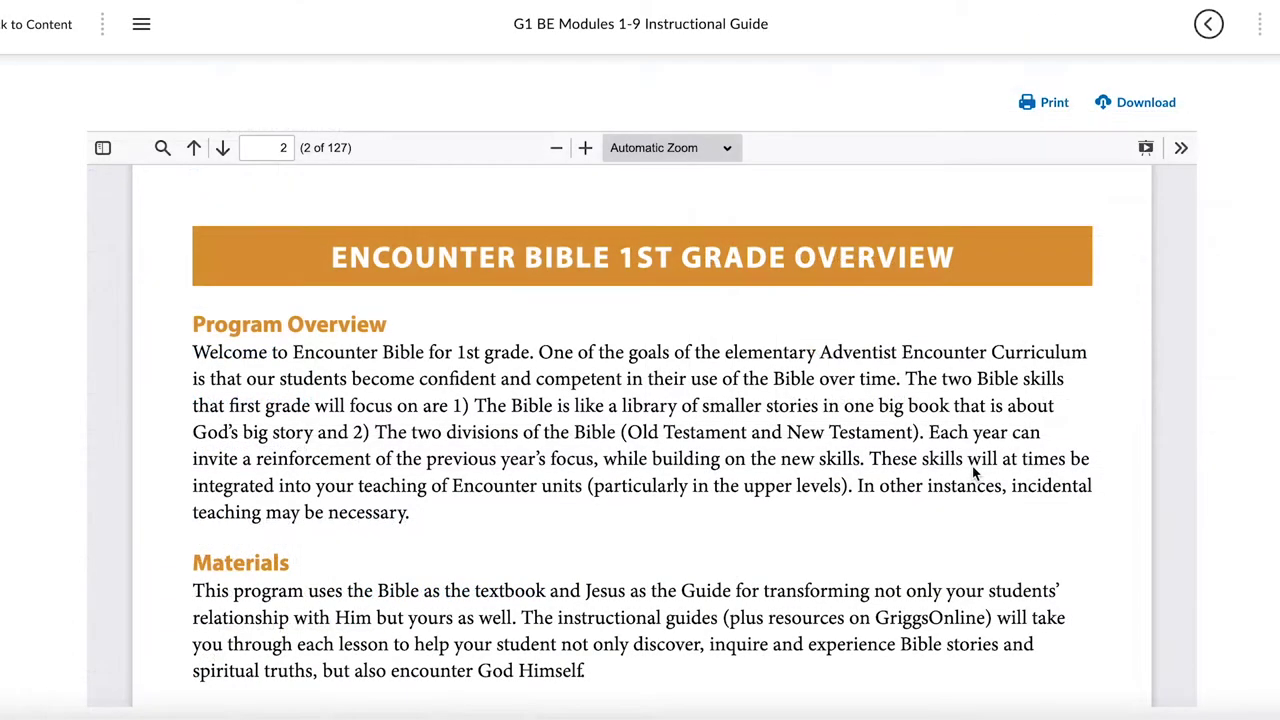
Scroll through the G1 BE Modules 1-9 Instructional Guide PDF page by page.
scroll(975, 474, "down", 2)
scroll(975, 474, "down", 5)
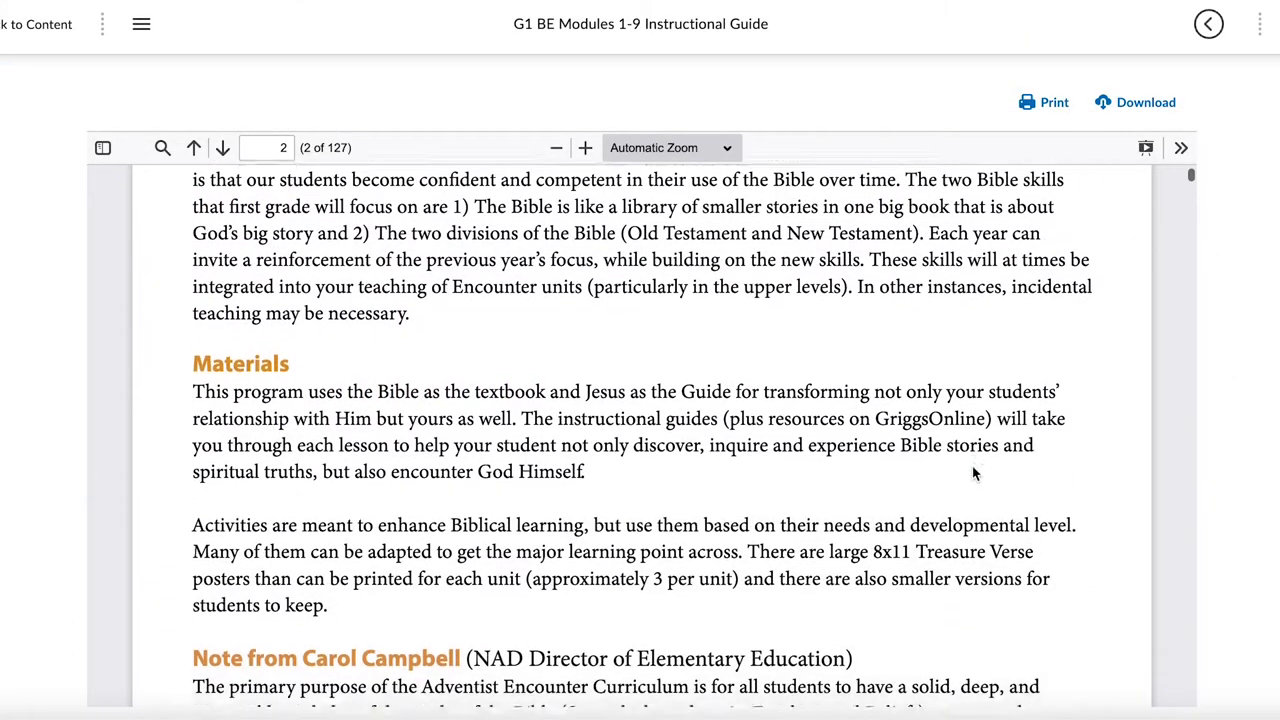
scroll(975, 474, "down", 8)
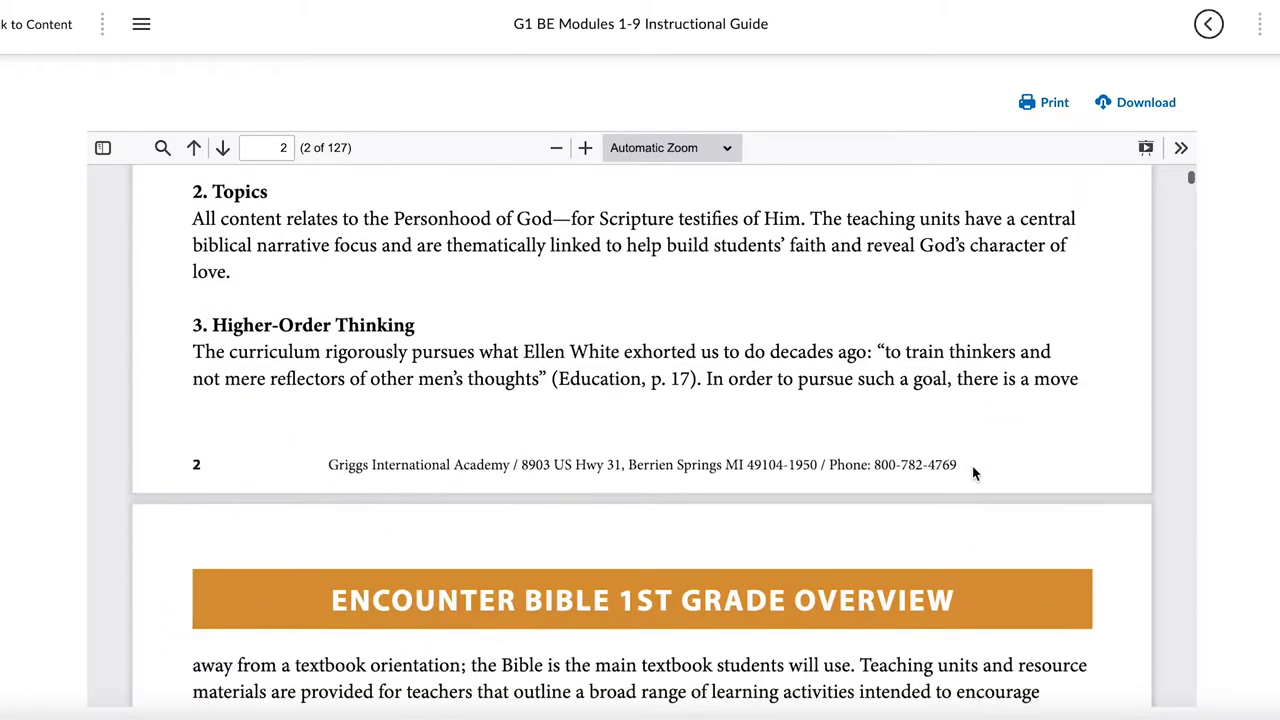
scroll(975, 474, "down", 6)
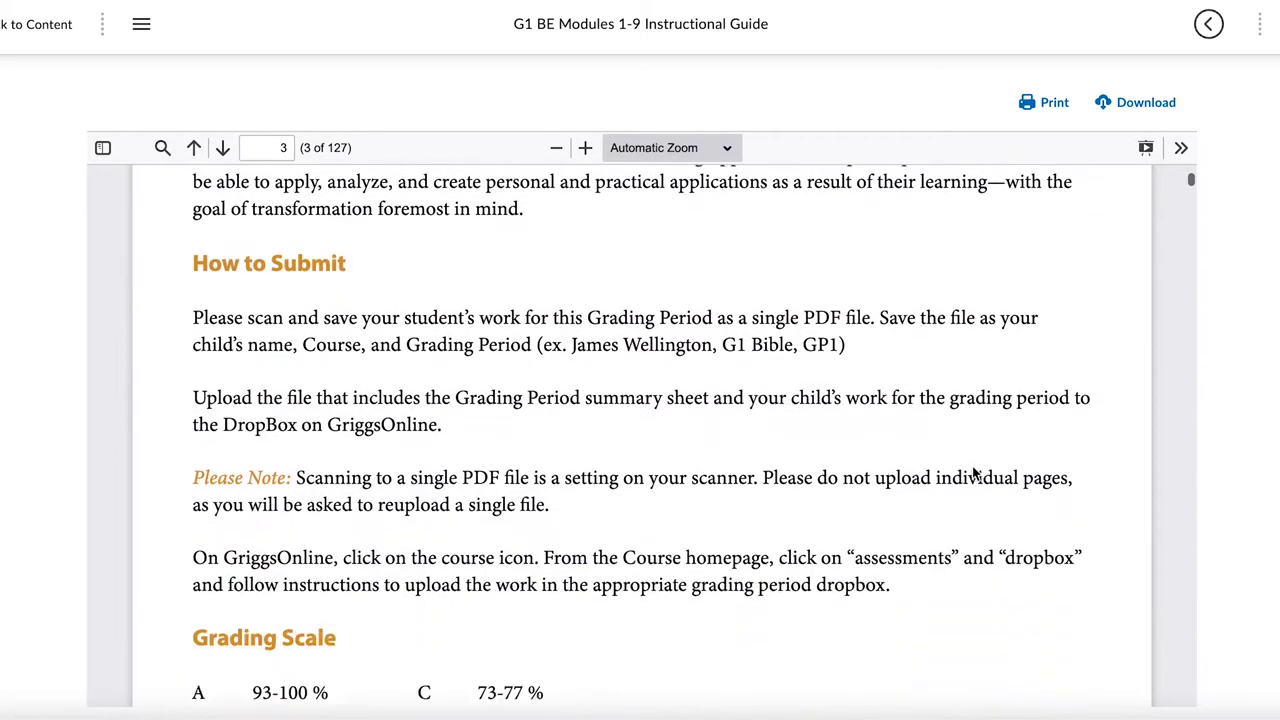
scroll(975, 474, "down", 9)
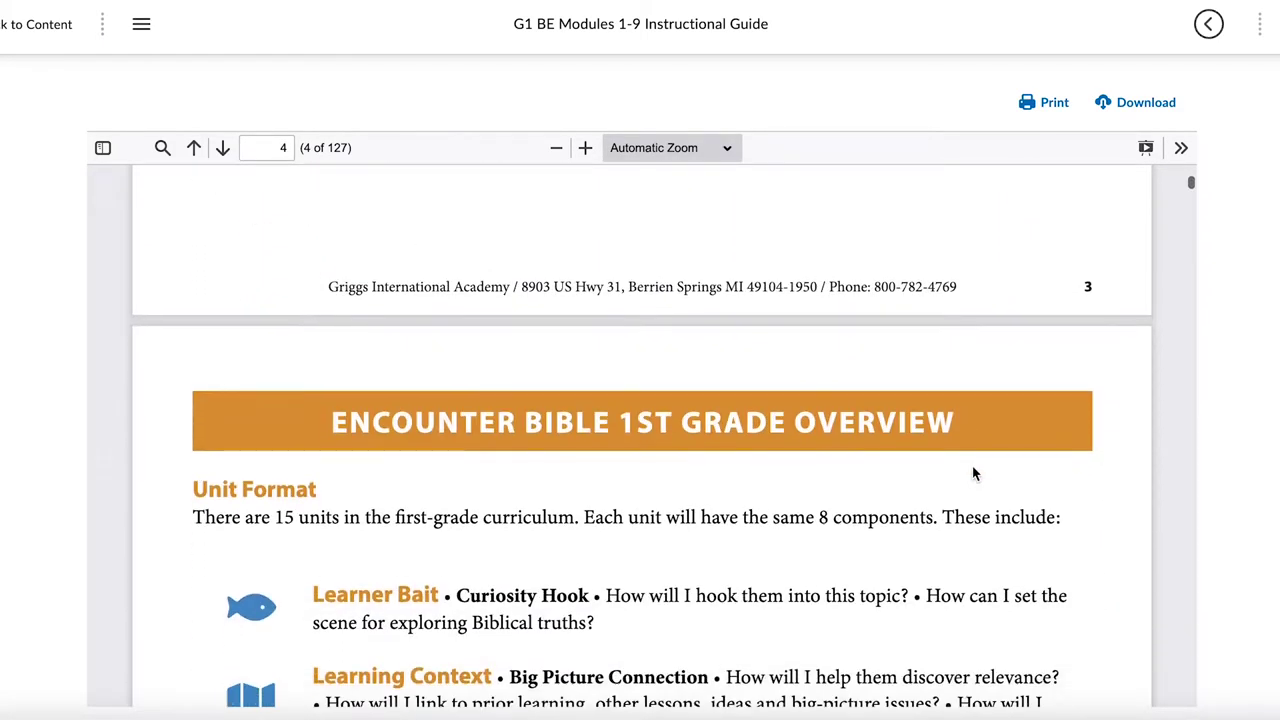
scroll(970, 471, "down", 2)
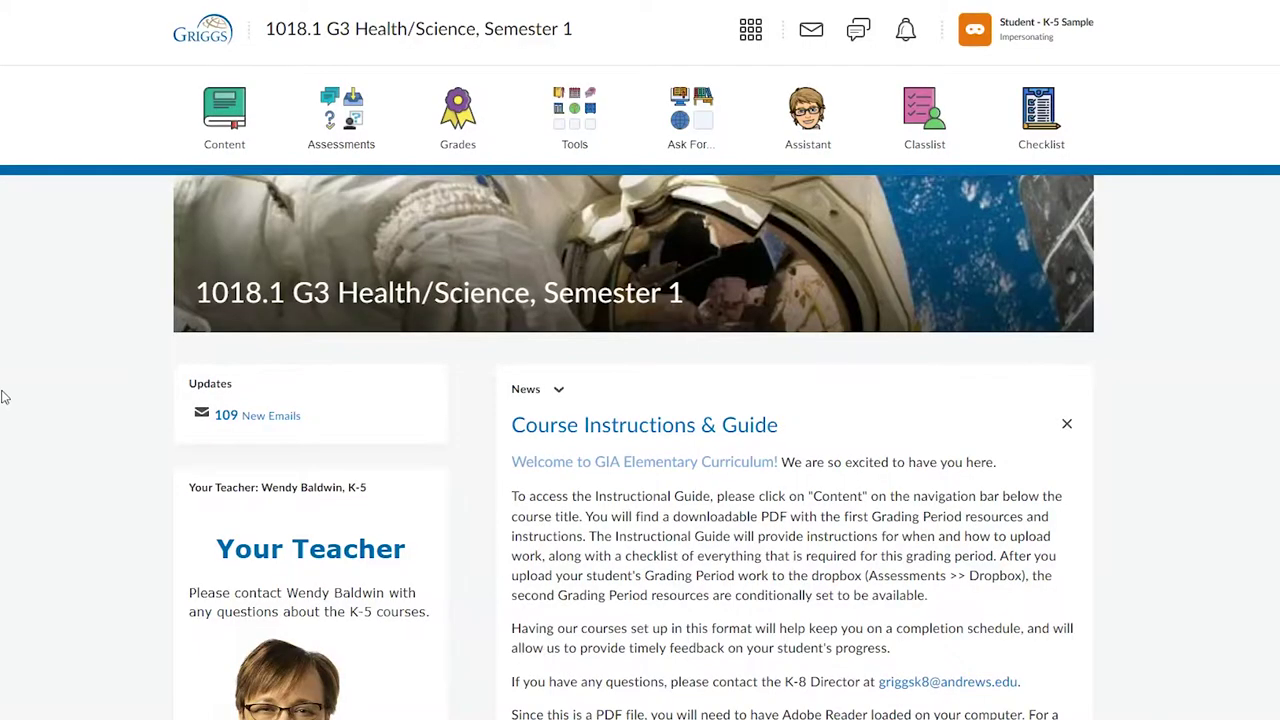
Show the course Content page listing the G3 Science/Health Grading Period 1 unit.
left_click(240, 127)
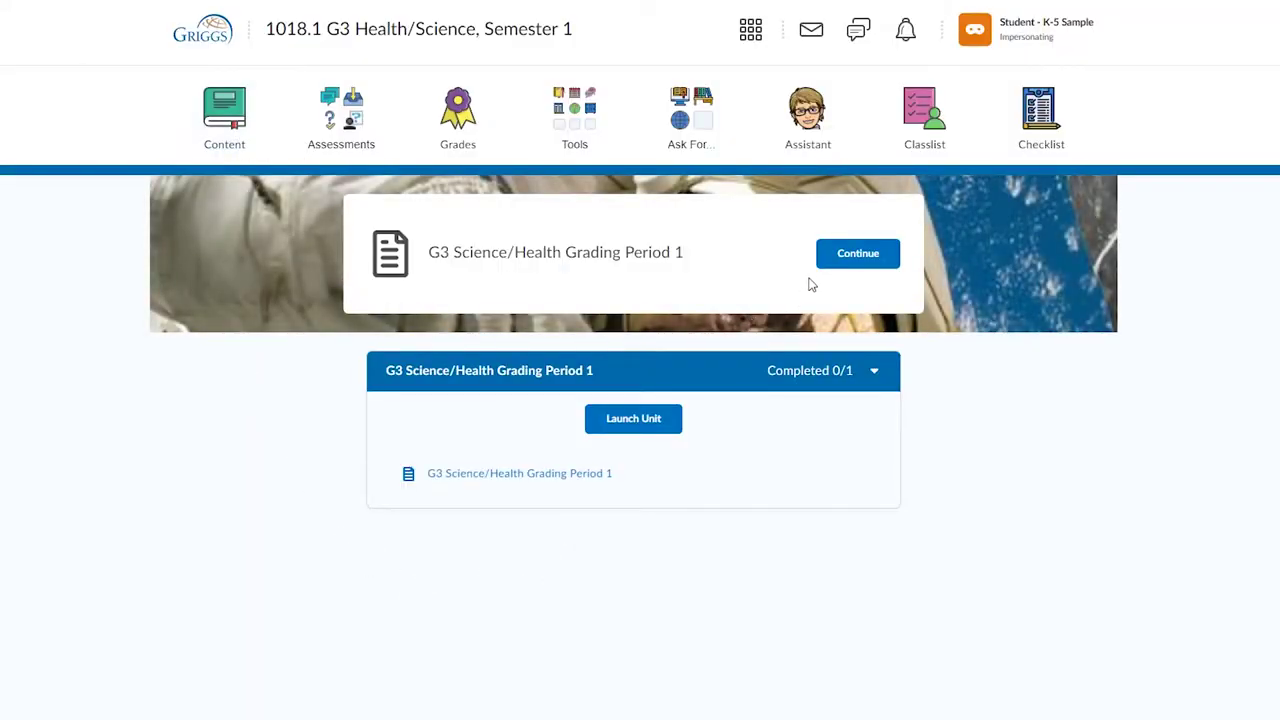
Open the Grading Period 1 guide and read its checklist, syllabus, How to Submit and Grading Scale.
left_click(846, 259)
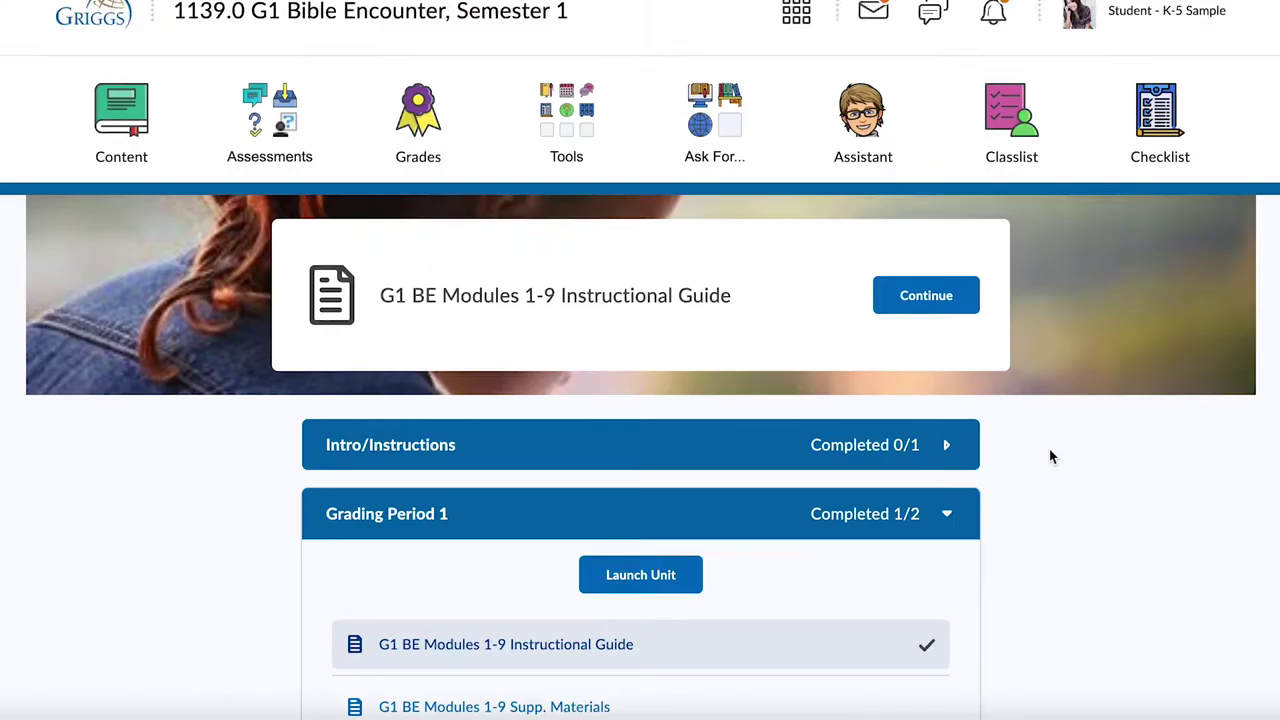
scroll(1051, 455, "down", 1)
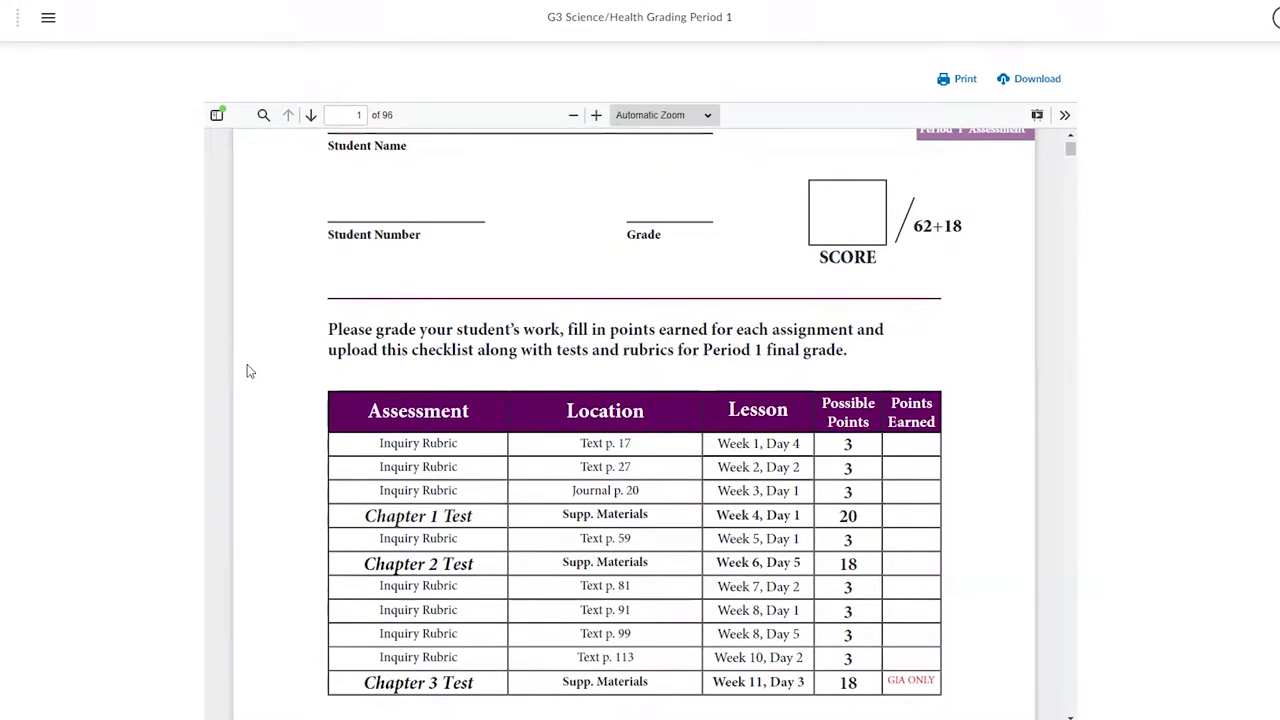
scroll(250, 372, "down", 1)
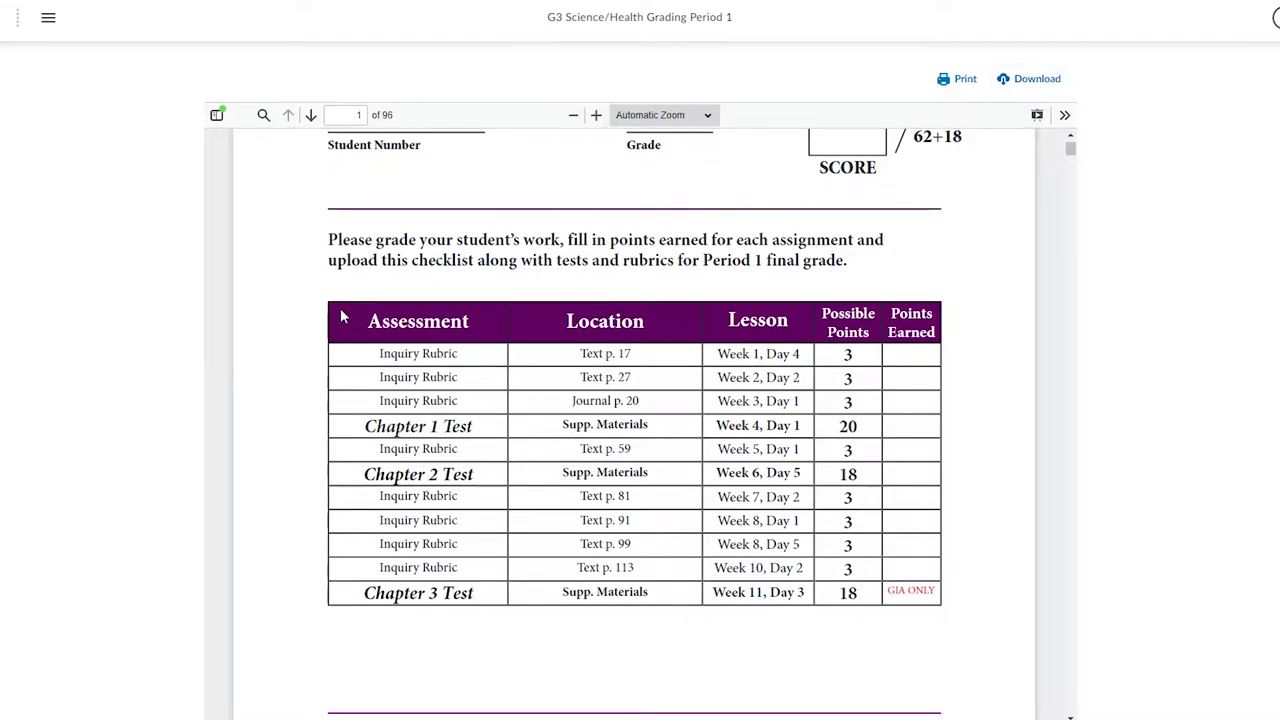
scroll(341, 317, "down", 8)
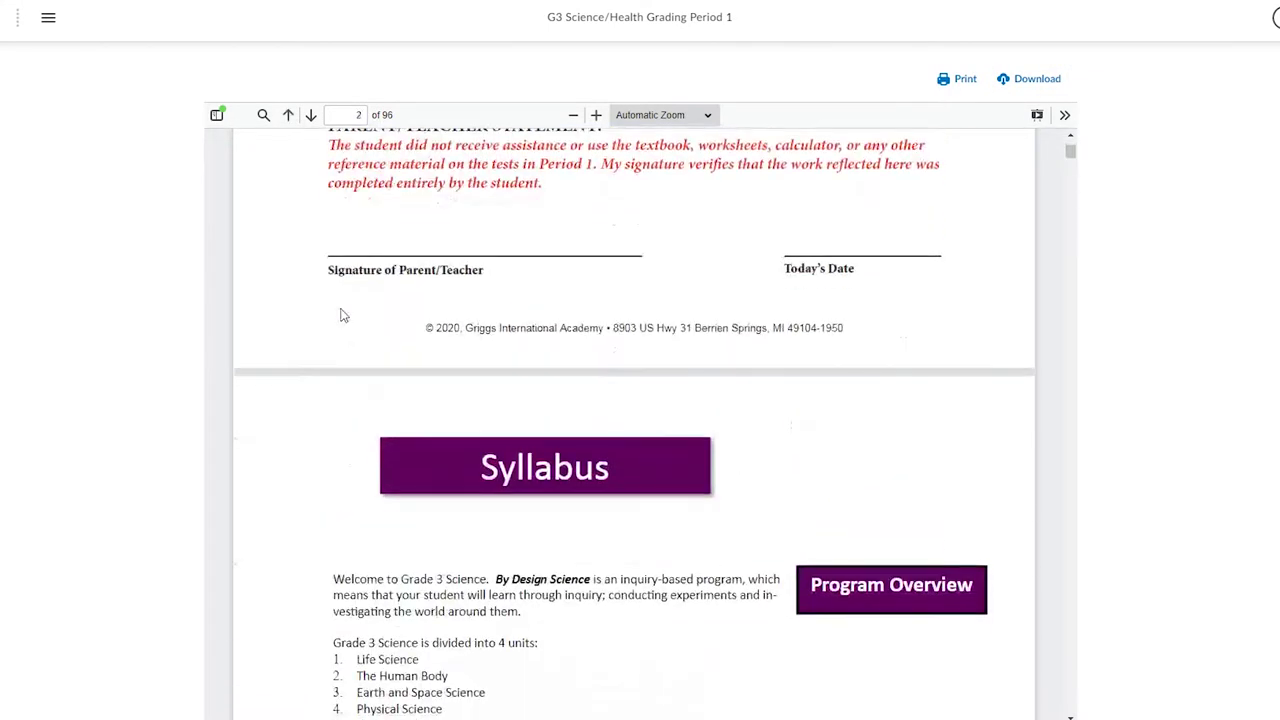
scroll(341, 317, "down", 2)
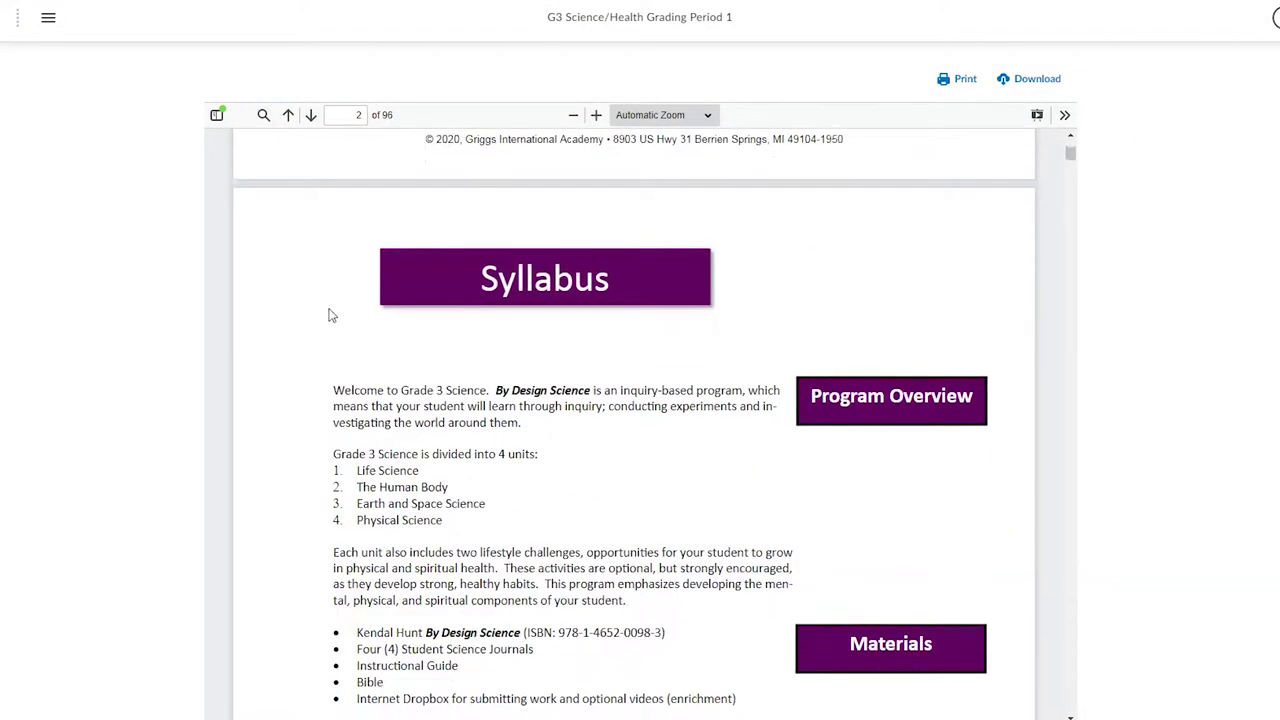
scroll(327, 316, "down", 1)
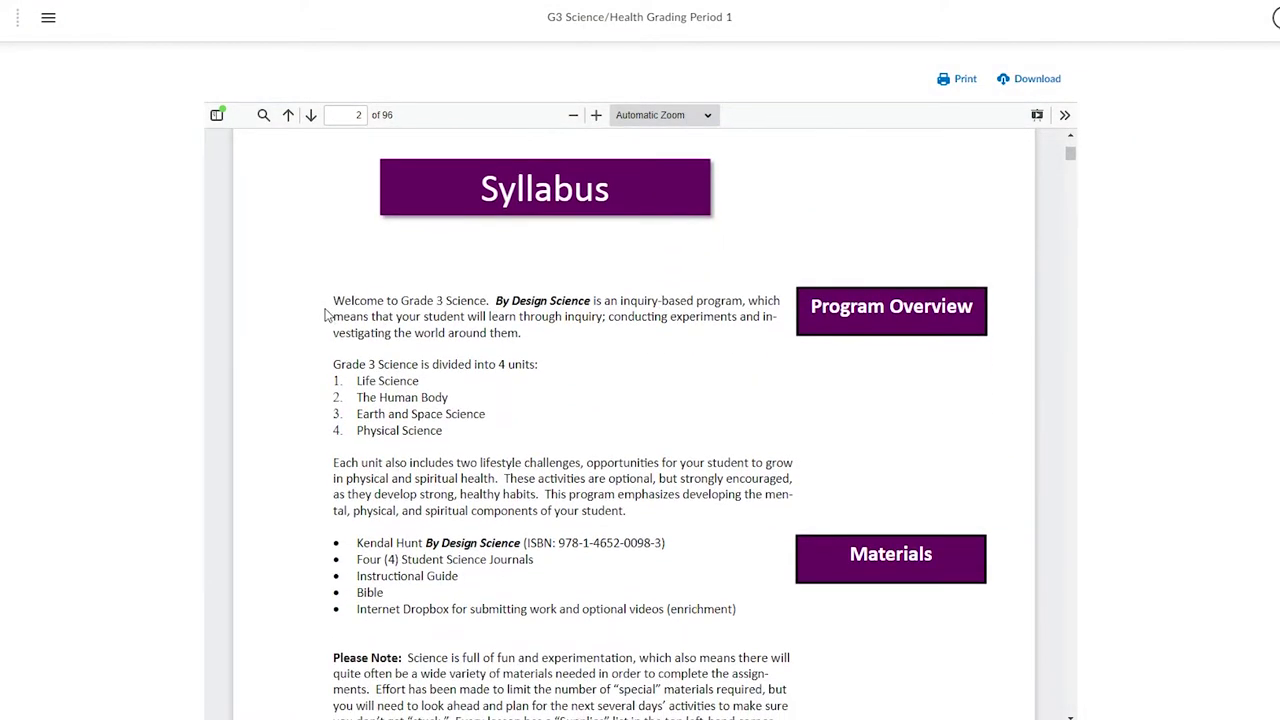
scroll(318, 317, "down", 1)
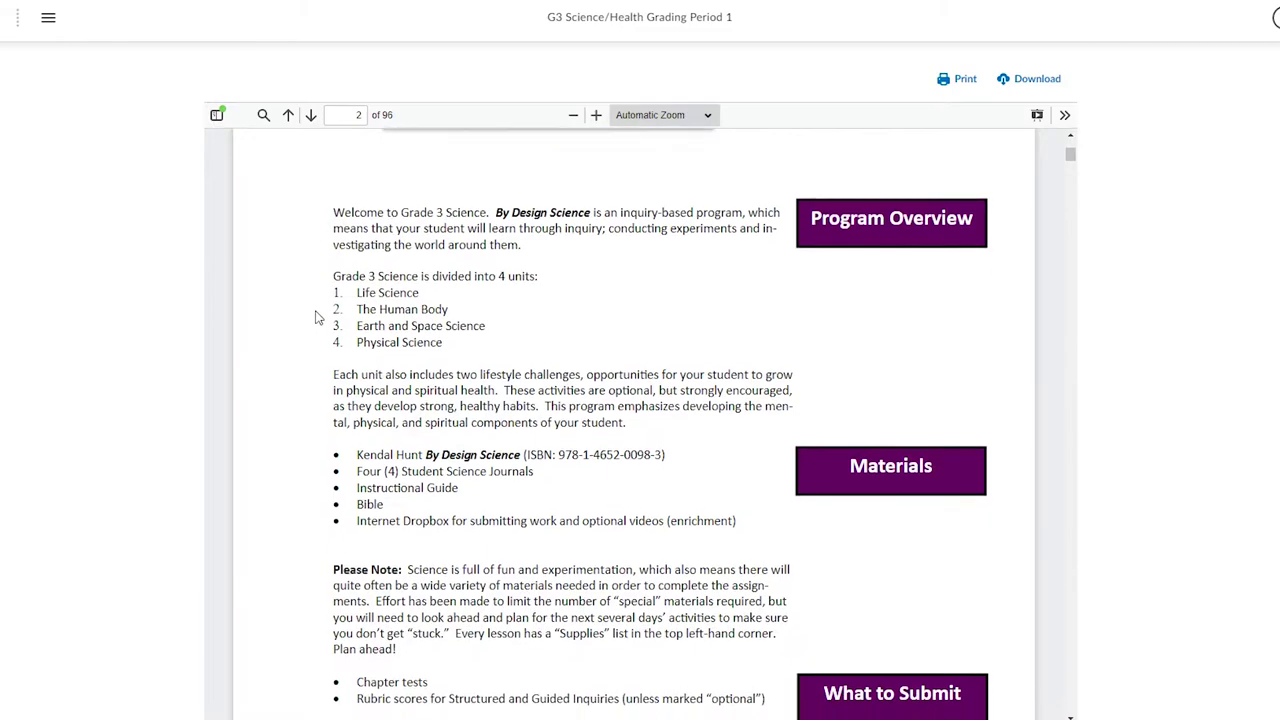
scroll(318, 317, "down", 2)
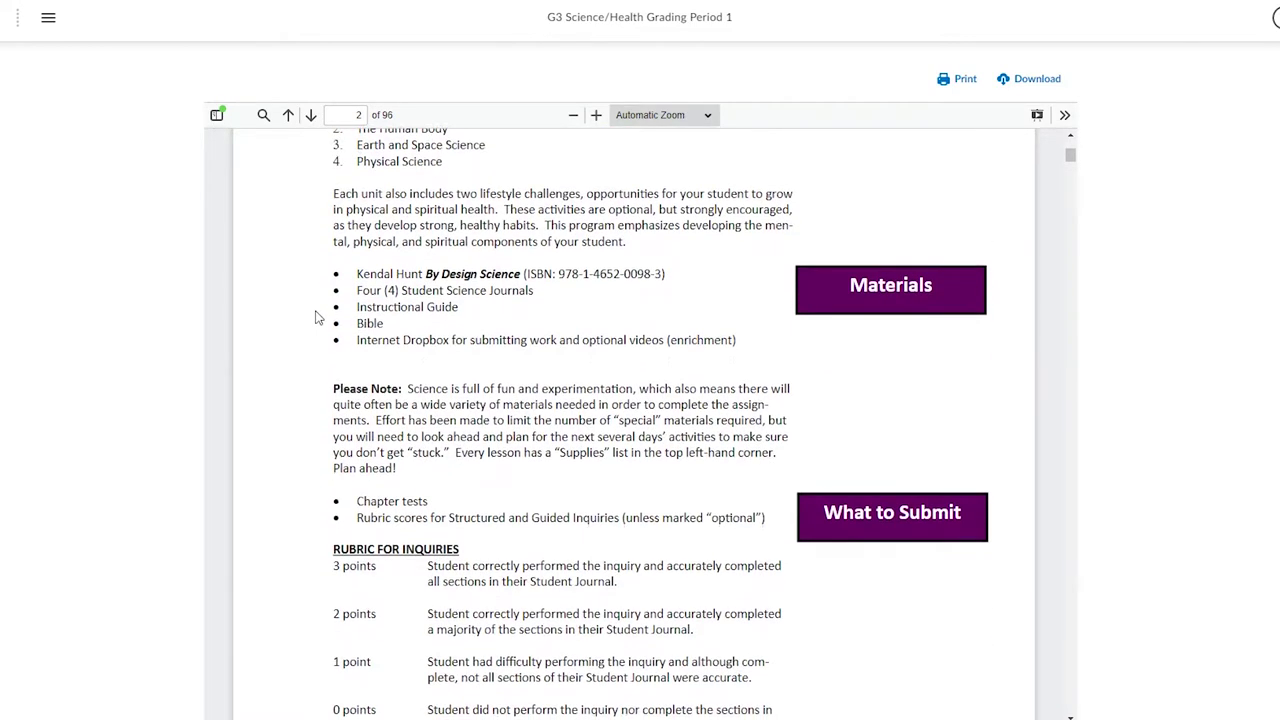
scroll(315, 317, "down", 3)
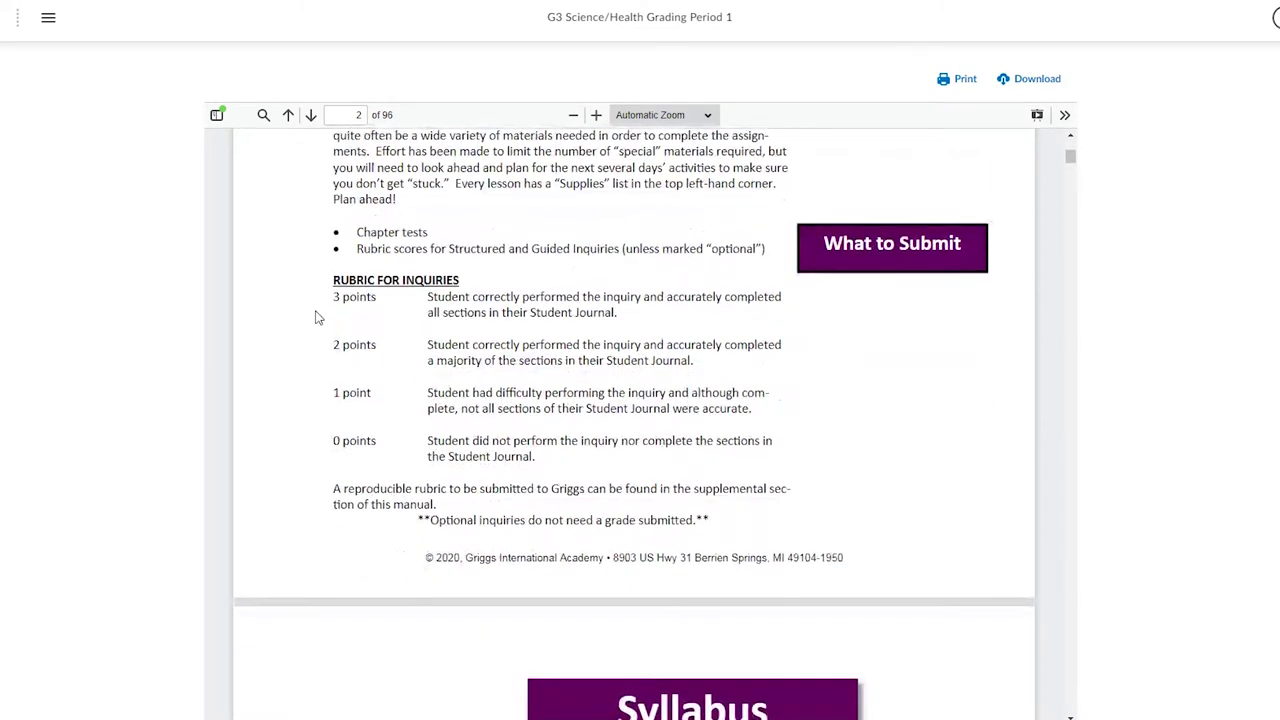
scroll(315, 317, "down", 5)
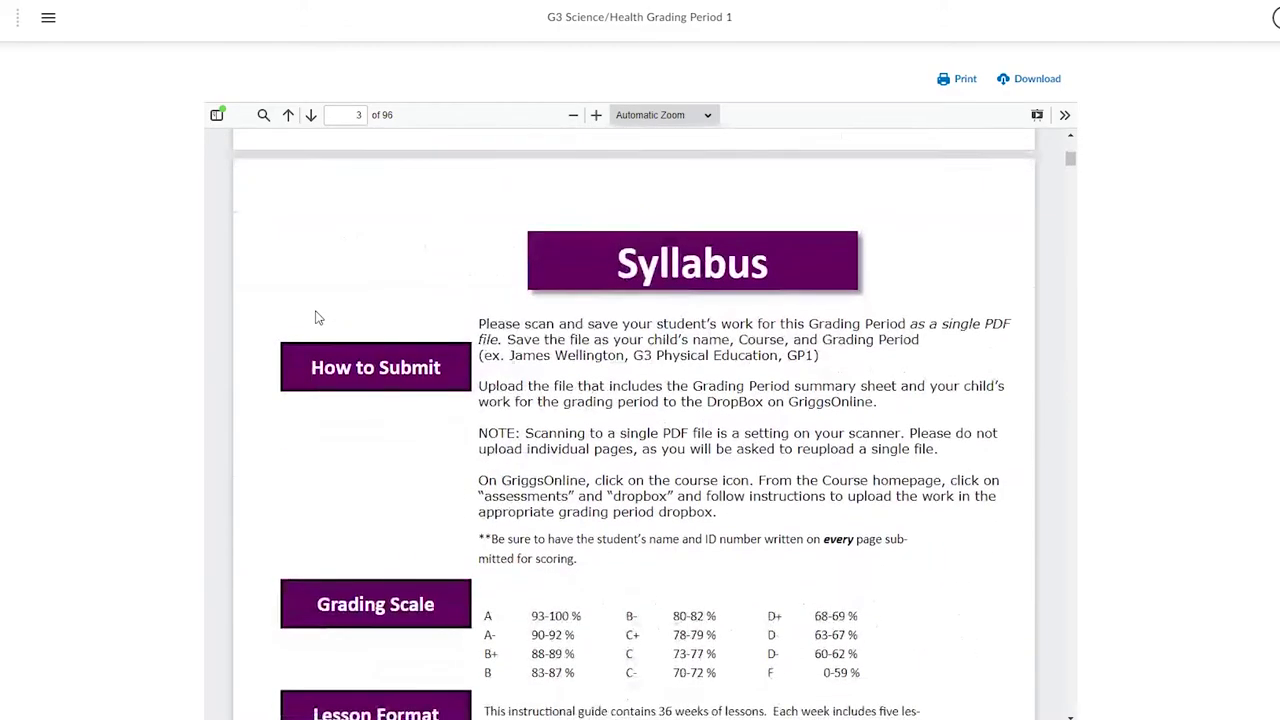
scroll(318, 317, "down", 2)
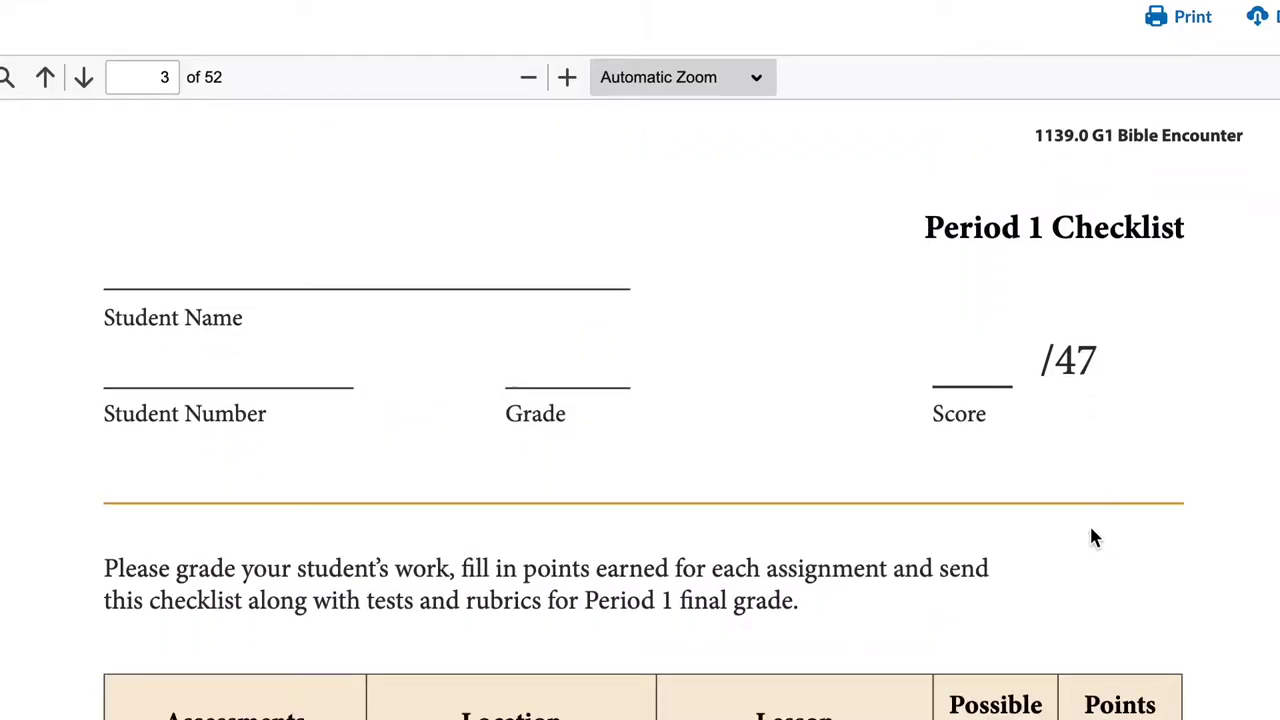
scroll(1089, 523, "down", 7)
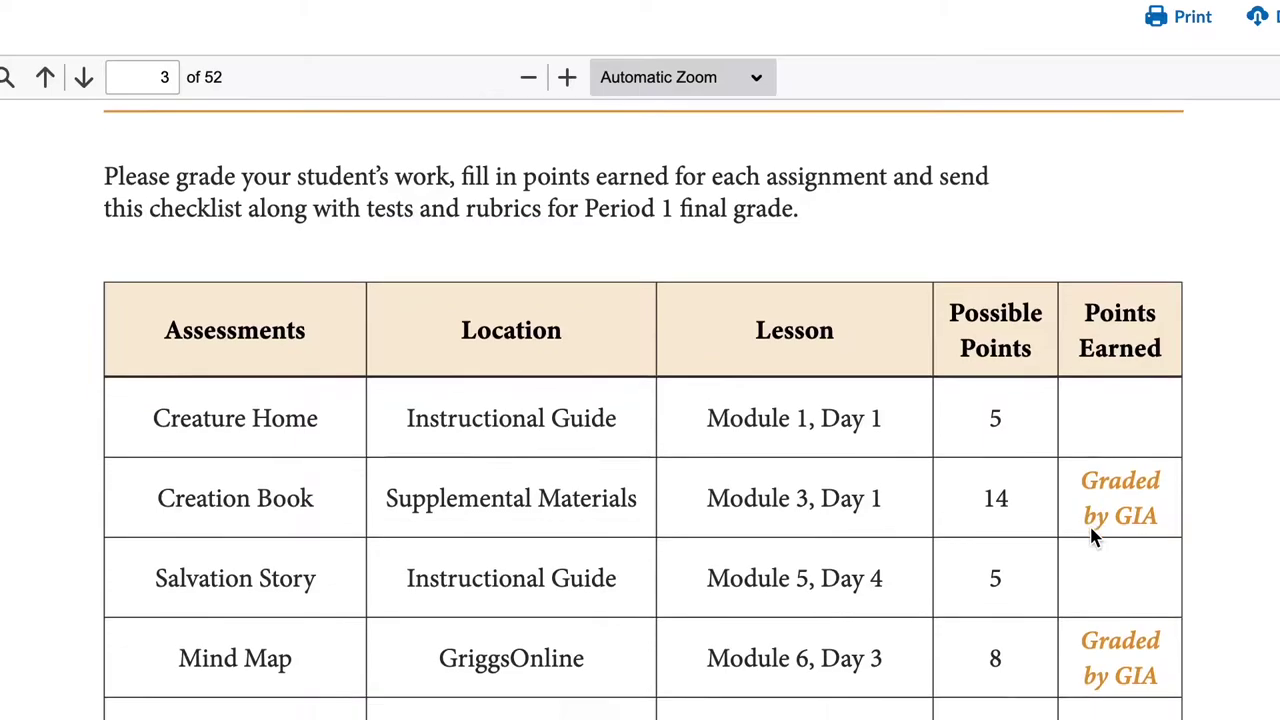
Scroll past the Treasure Verse Rubric and verse cards to the G3 Science Week 1 lesson.
scroll(1091, 530, "down", 12)
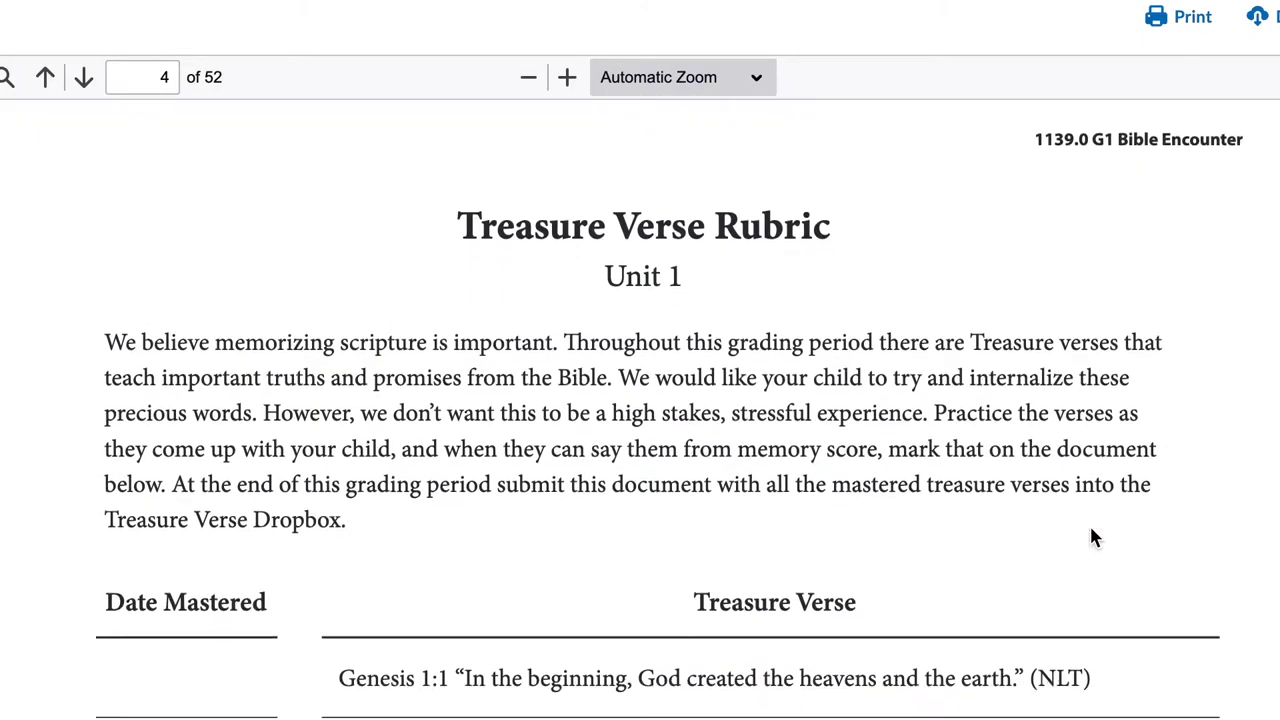
scroll(1091, 537, "down", 10)
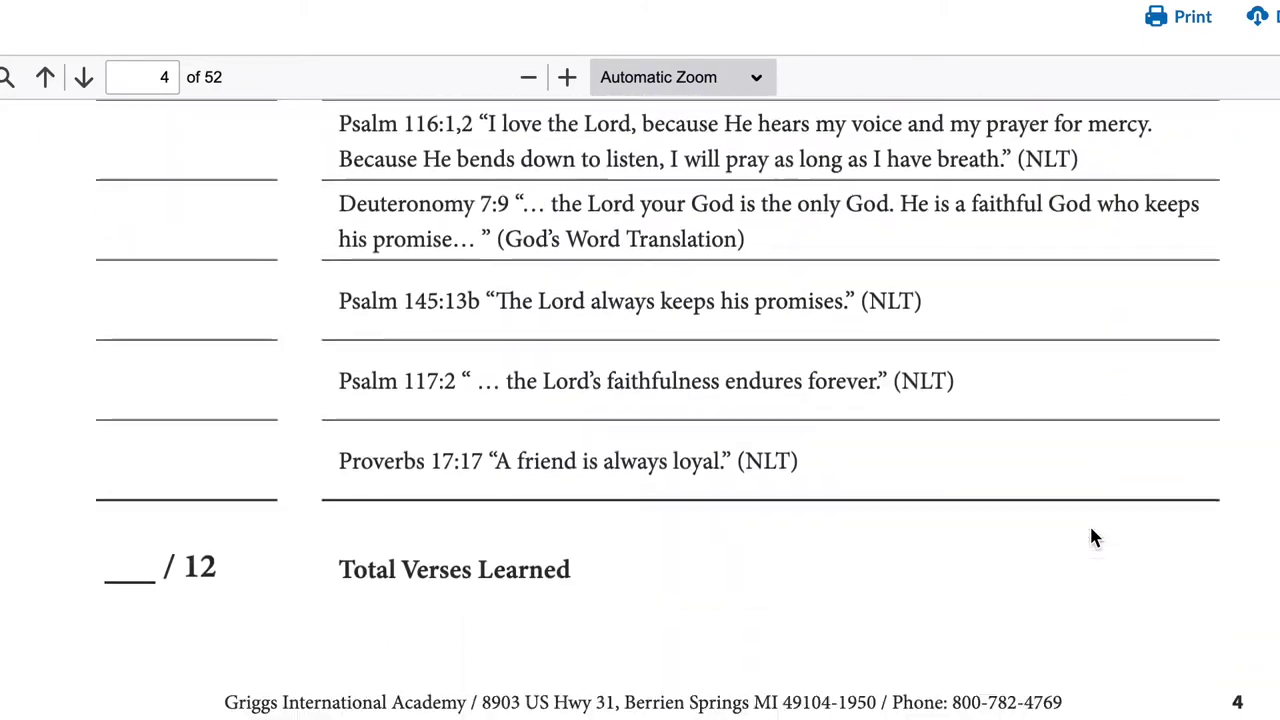
scroll(1091, 537, "down", 10)
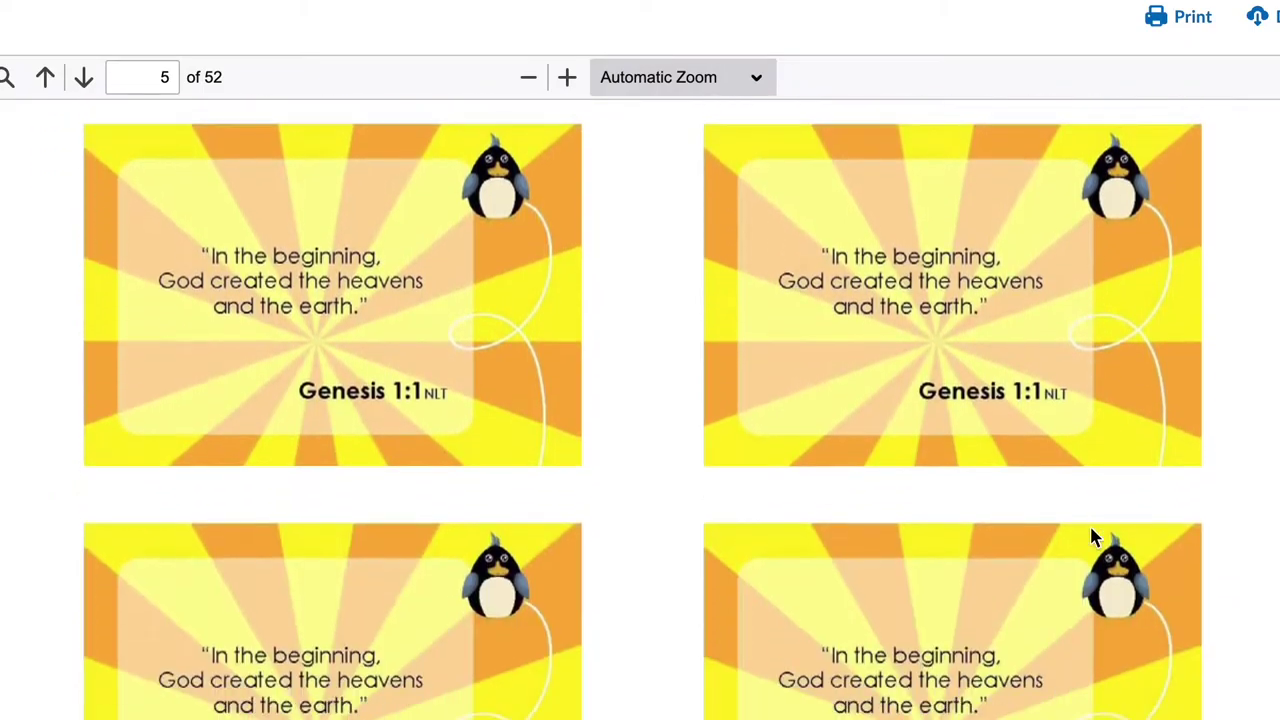
scroll(1091, 535, "down", 10)
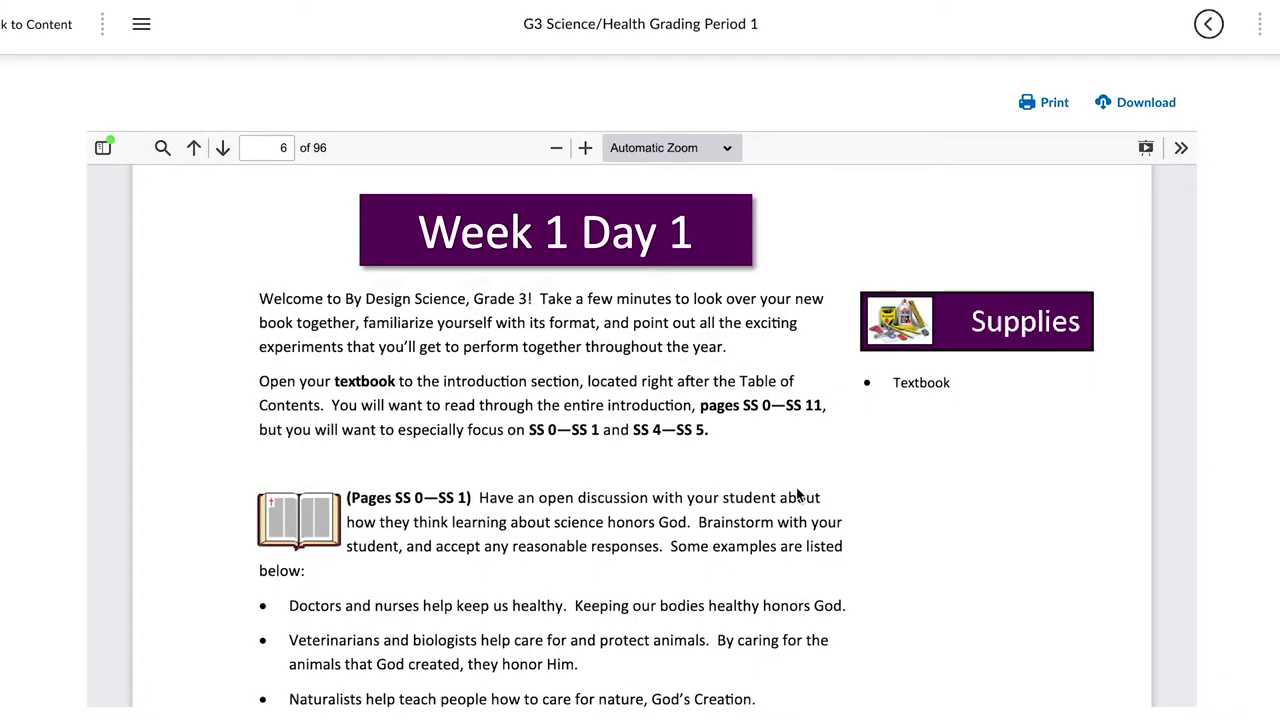
scroll(797, 493, "down", 4)
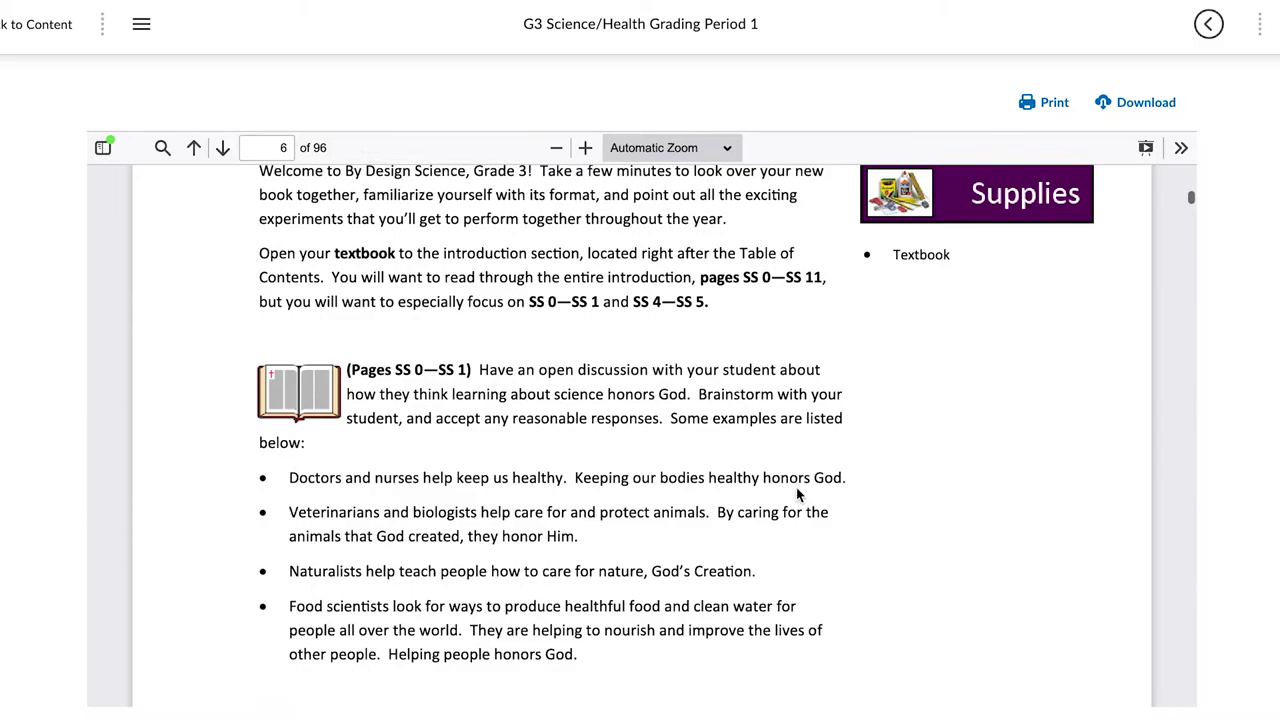
Scroll through the G3 Science/Health Week 1 days to the Bible Encounter End of Period 1 Instructions.
scroll(797, 493, "down", 4)
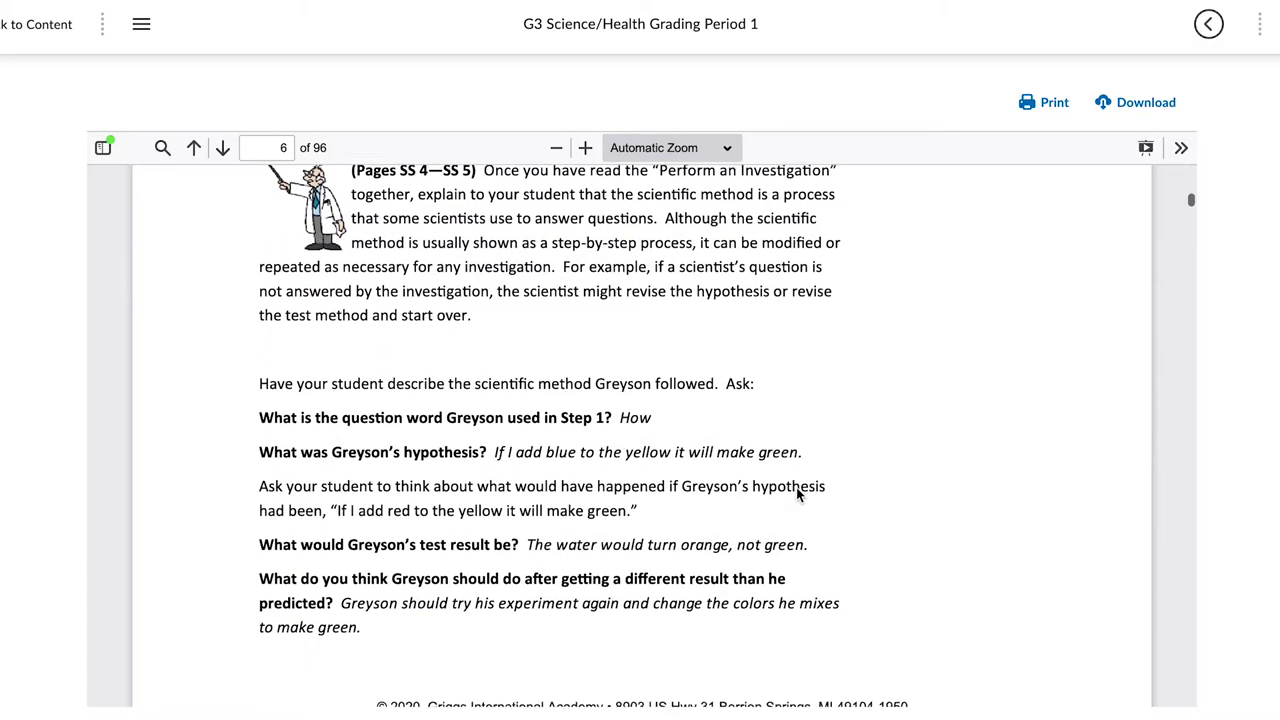
scroll(797, 493, "down", 4)
scroll(797, 493, "down", 3)
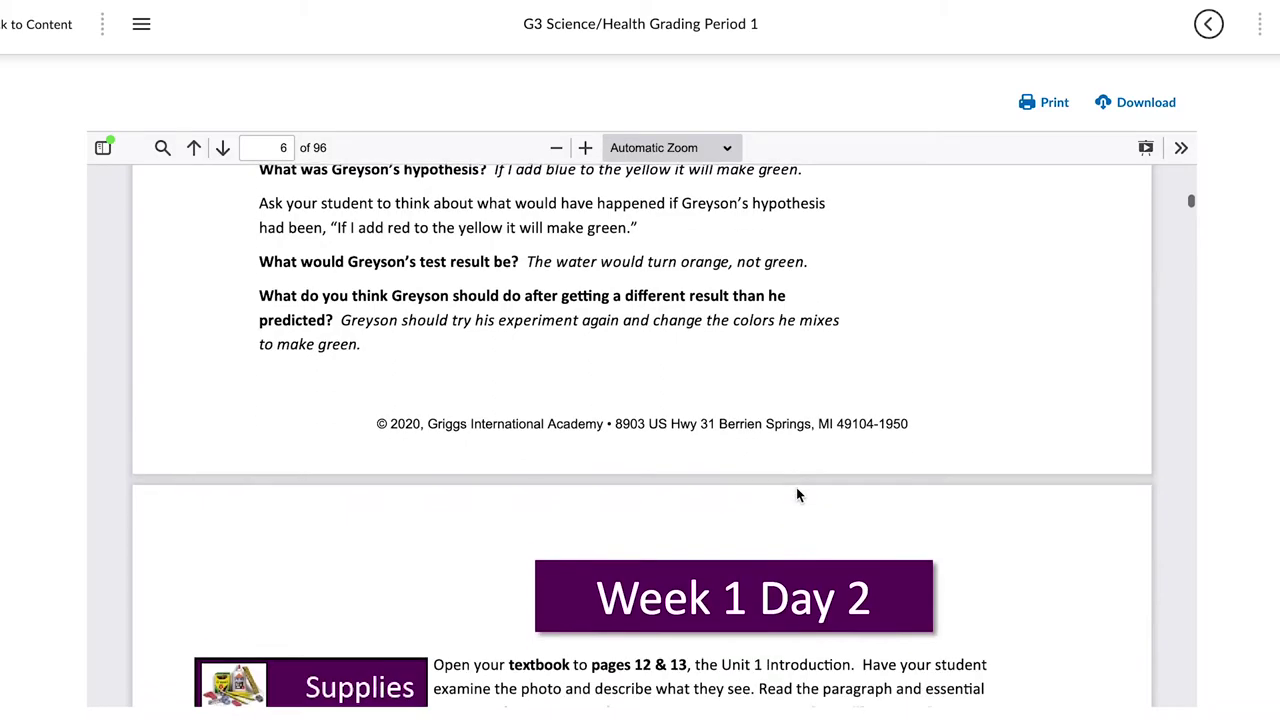
scroll(797, 493, "down", 3)
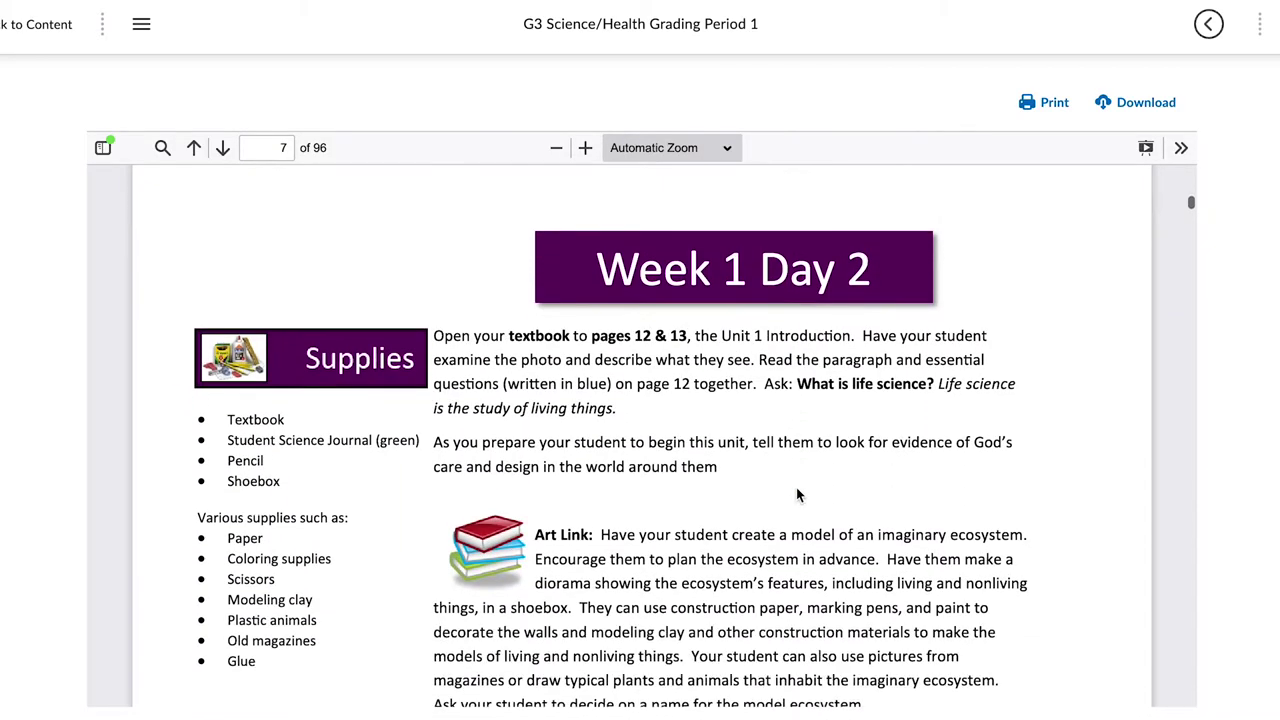
scroll(797, 493, "down", 3)
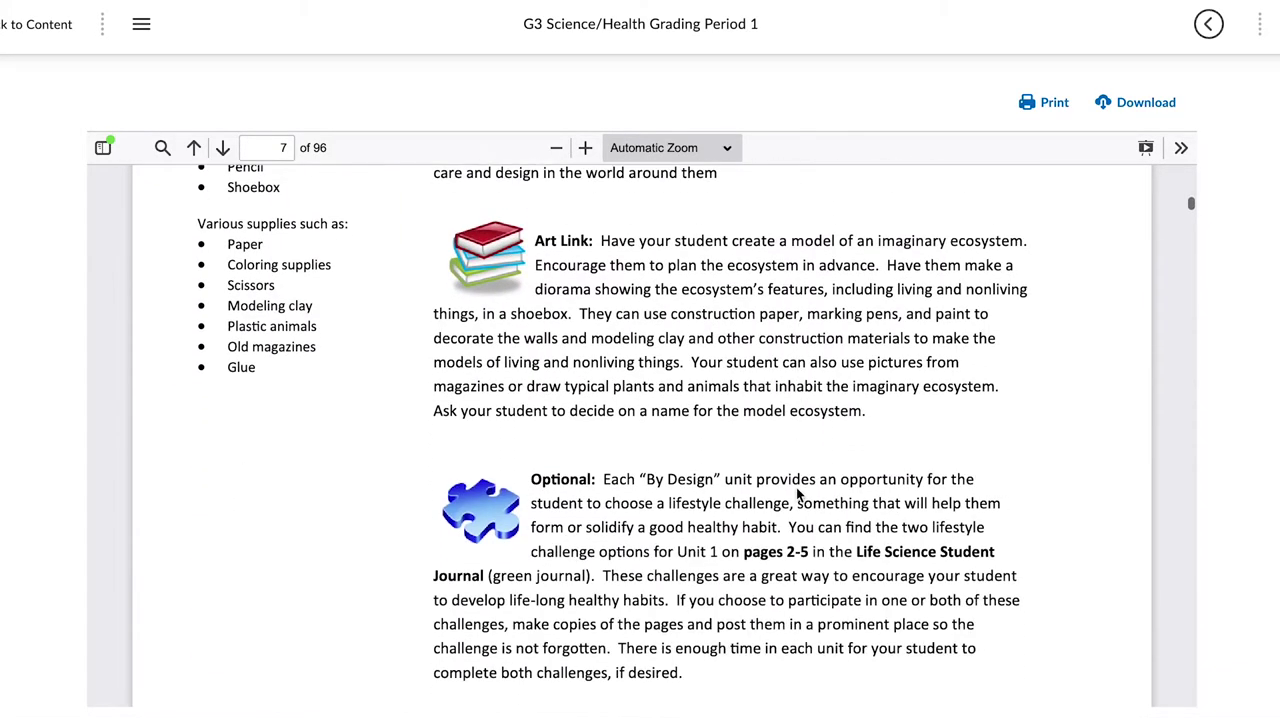
scroll(797, 493, "down", 2)
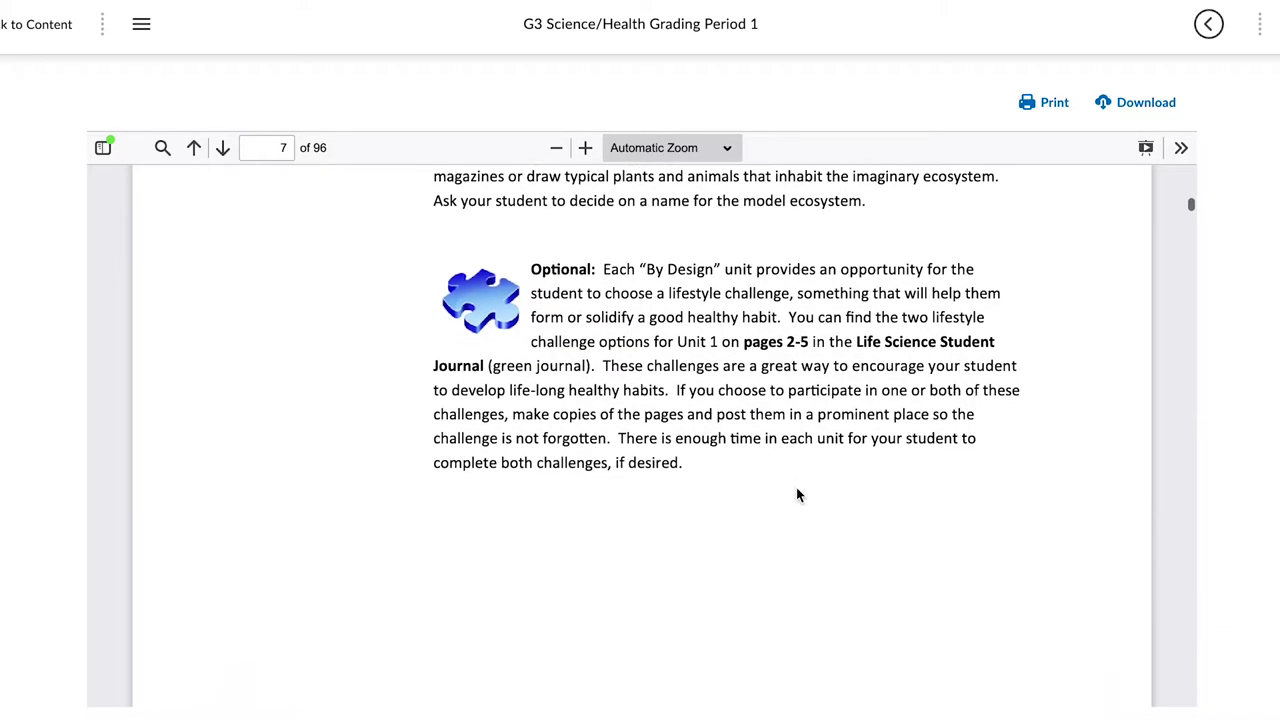
scroll(797, 493, "down", 1)
scroll(797, 493, "down", 8)
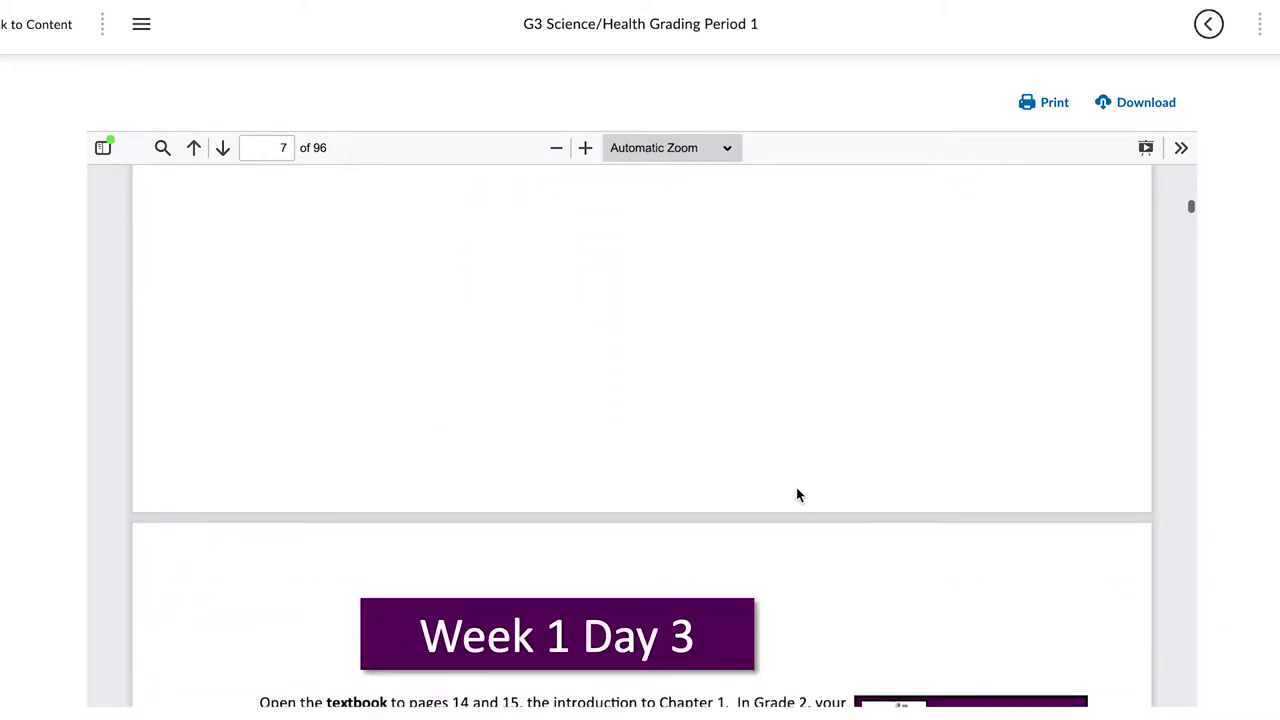
scroll(796, 487, "down", 5)
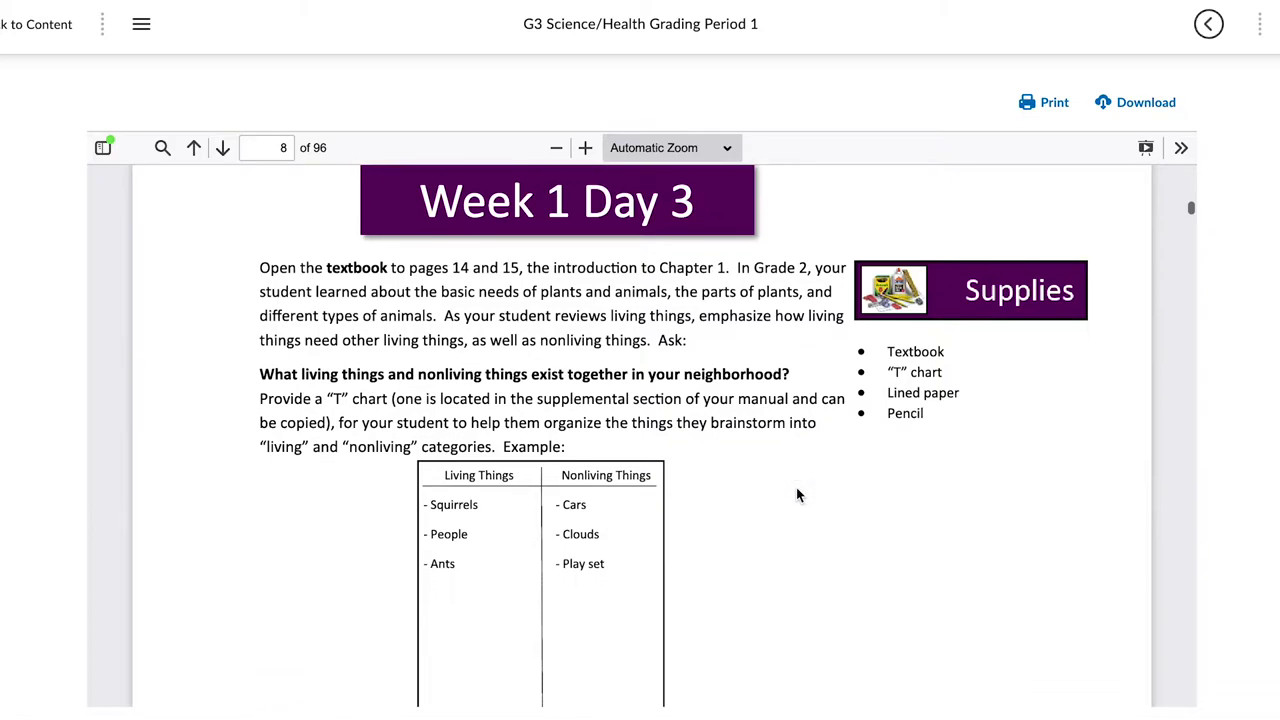
scroll(797, 490, "down", 5)
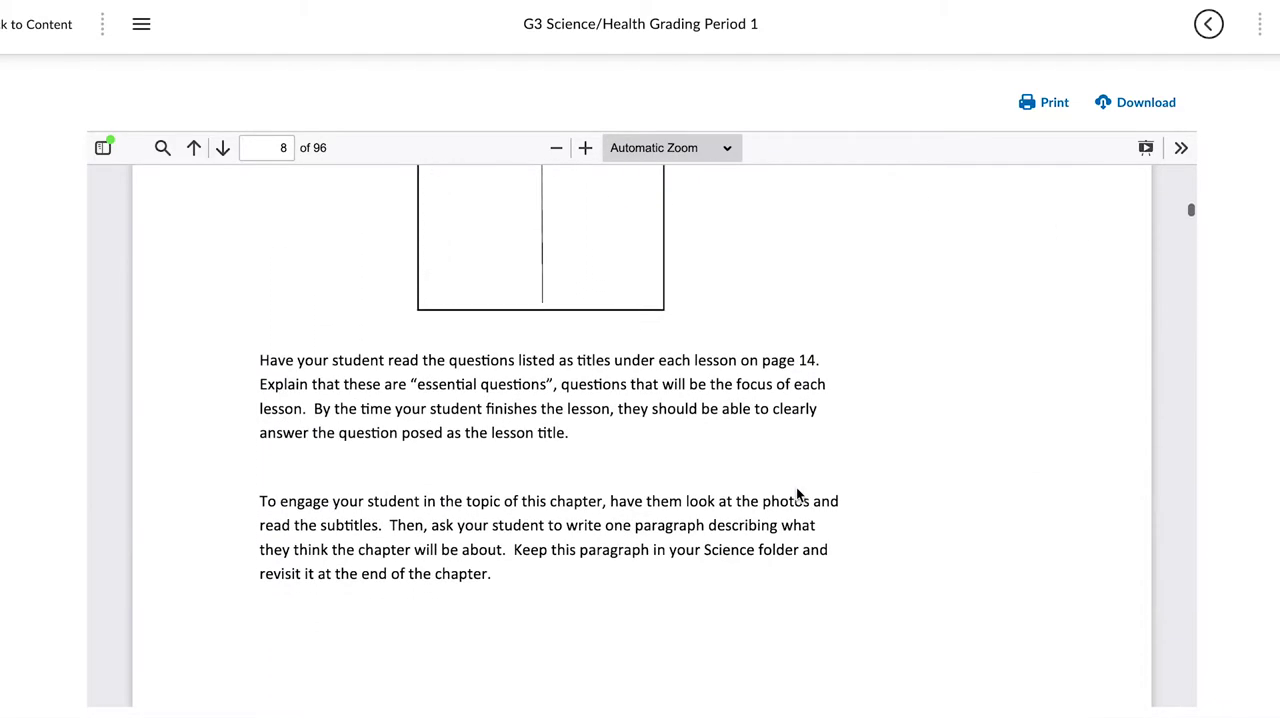
scroll(796, 487, "down", 10)
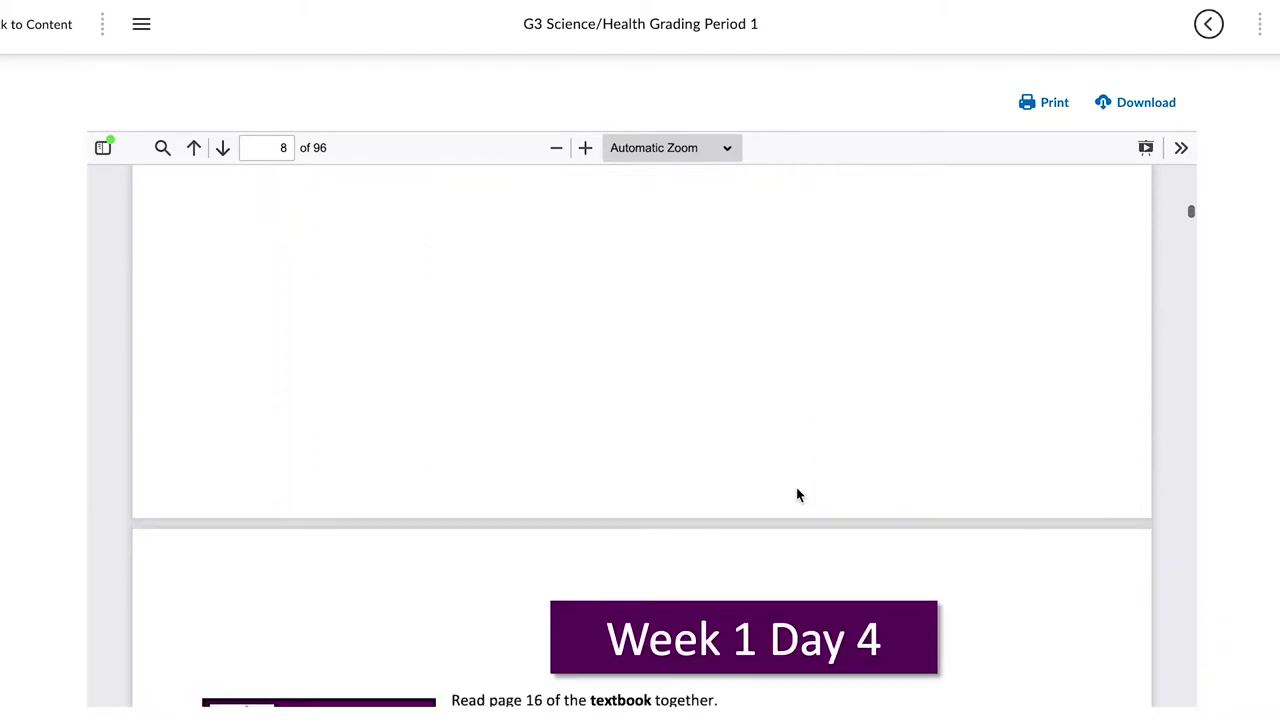
scroll(797, 494, "down", 1)
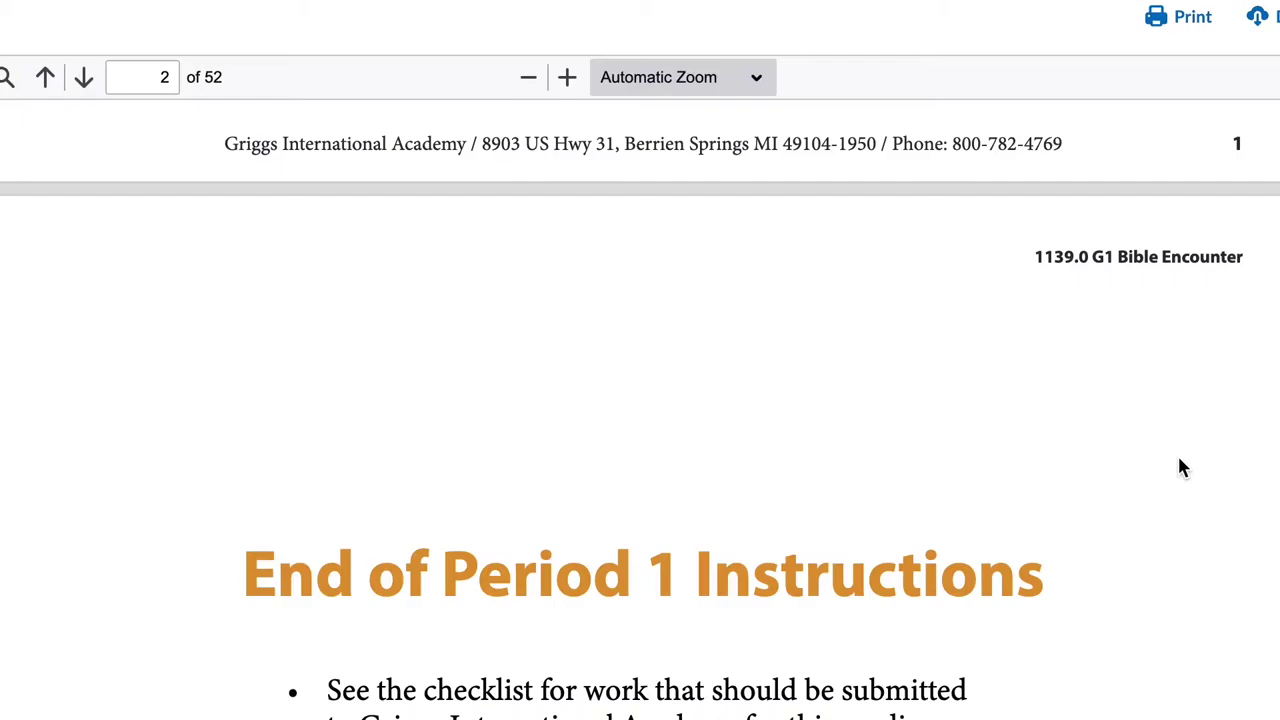
Scroll the guide PDF down to the Period 1 Checklist.
scroll(1180, 466, "down", 5)
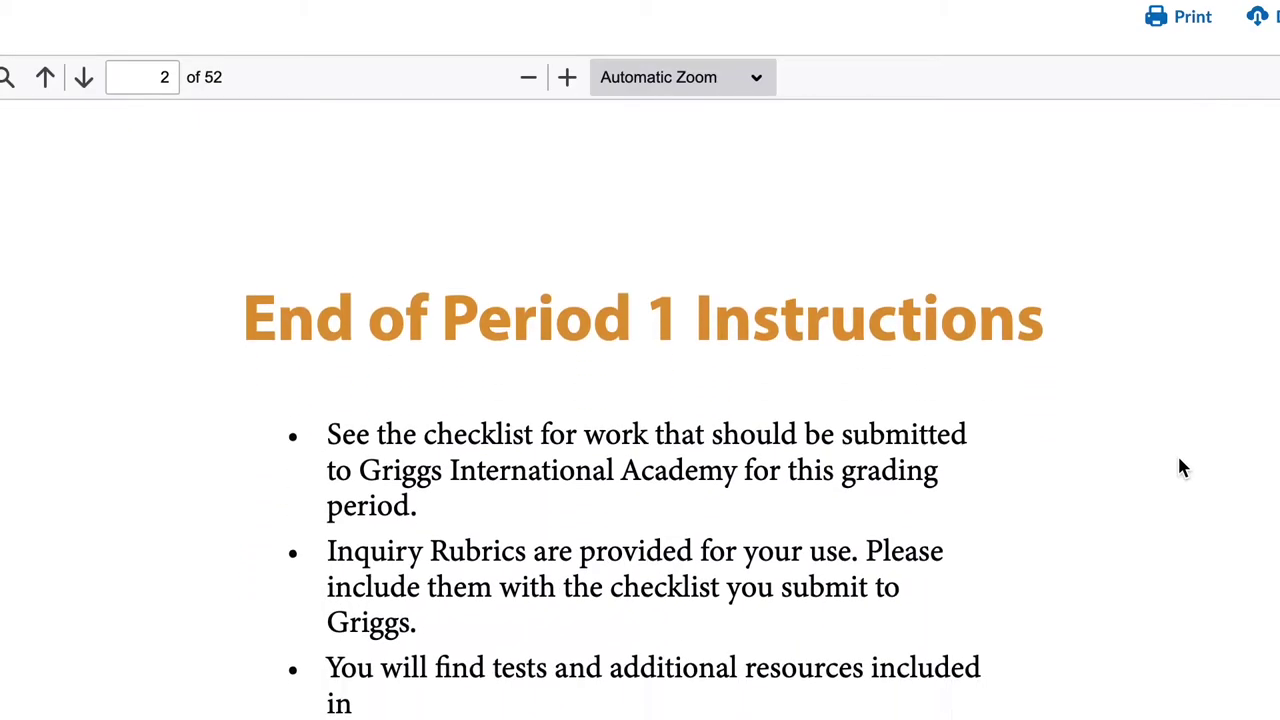
scroll(1180, 466, "down", 4)
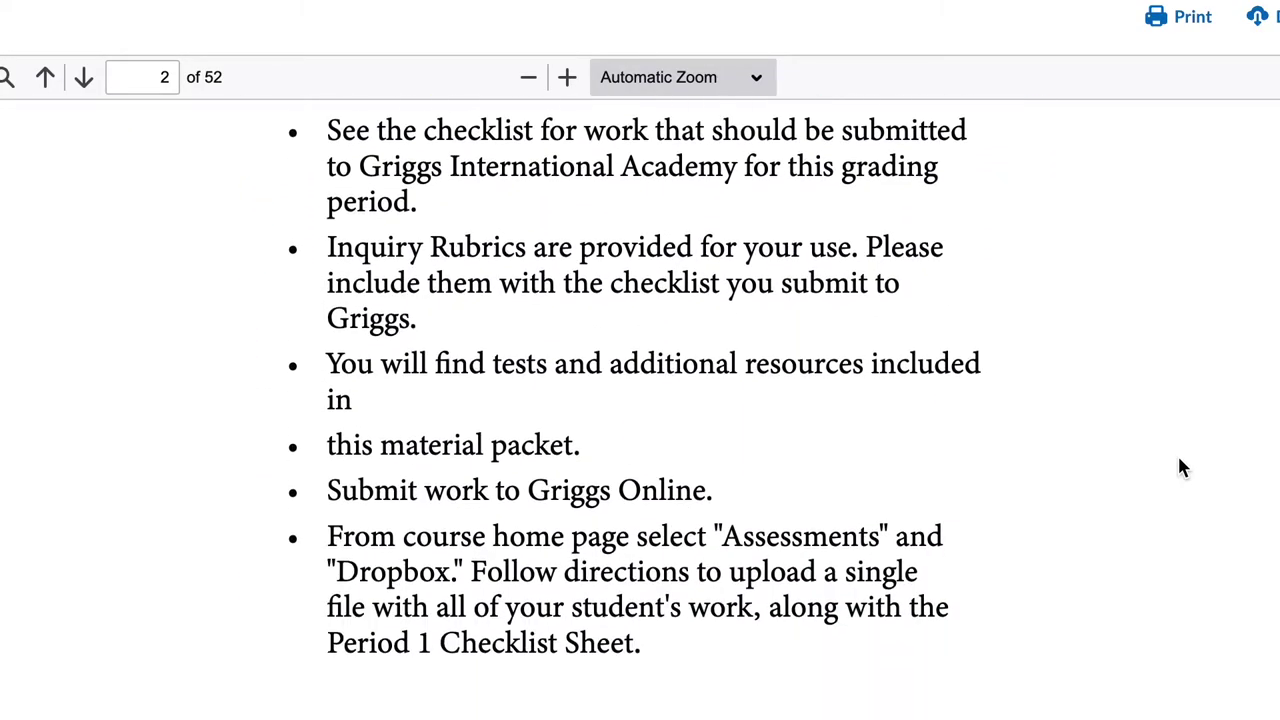
scroll(1180, 466, "down", 2)
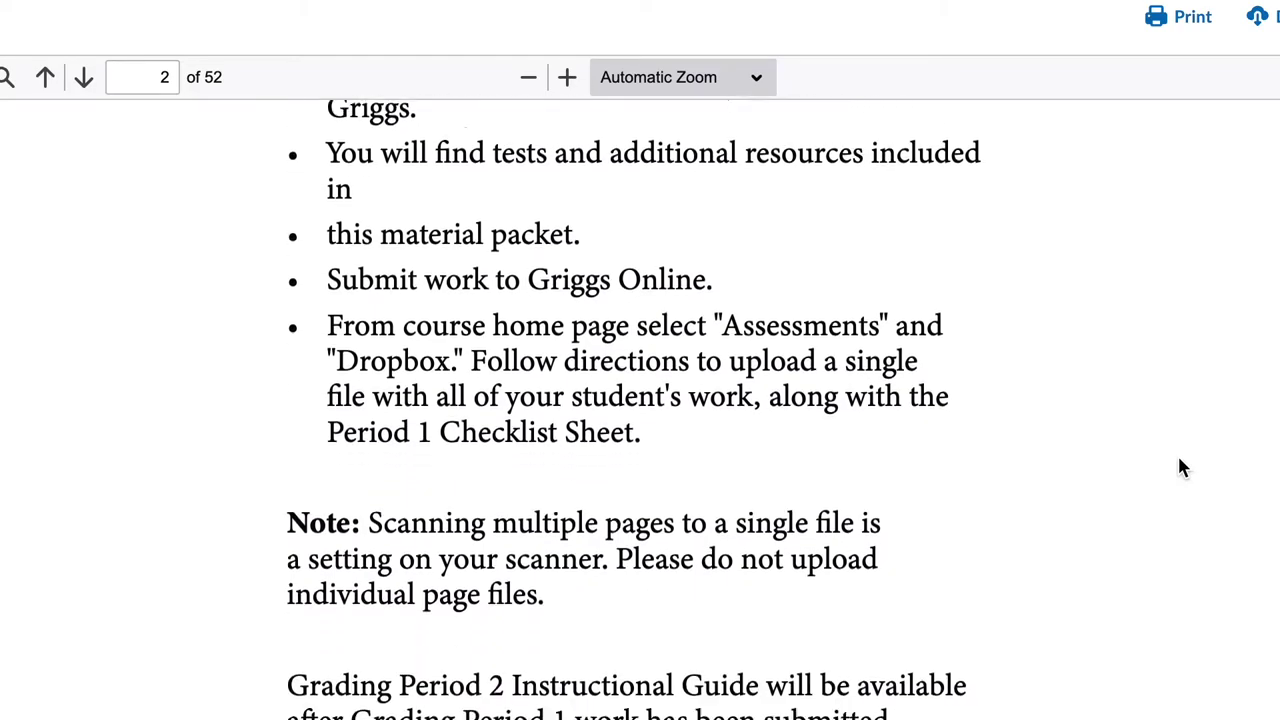
scroll(1179, 461, "down", 7)
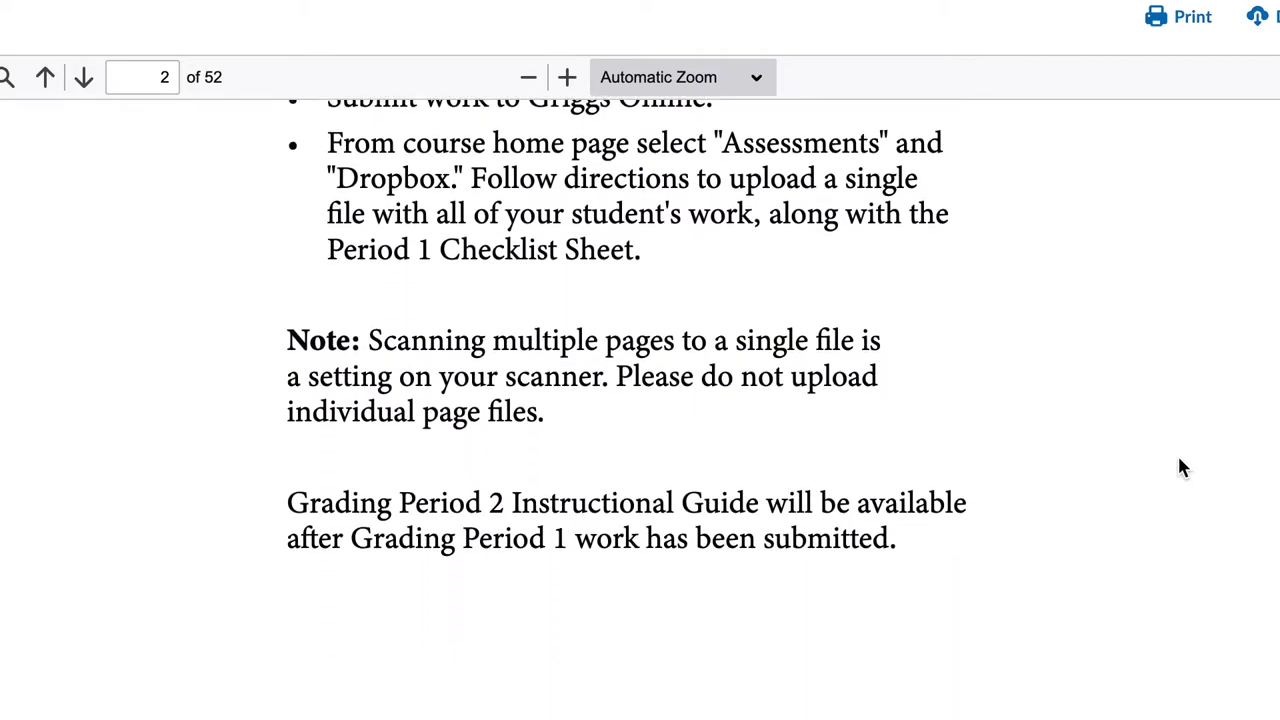
scroll(1180, 466, "down", 7)
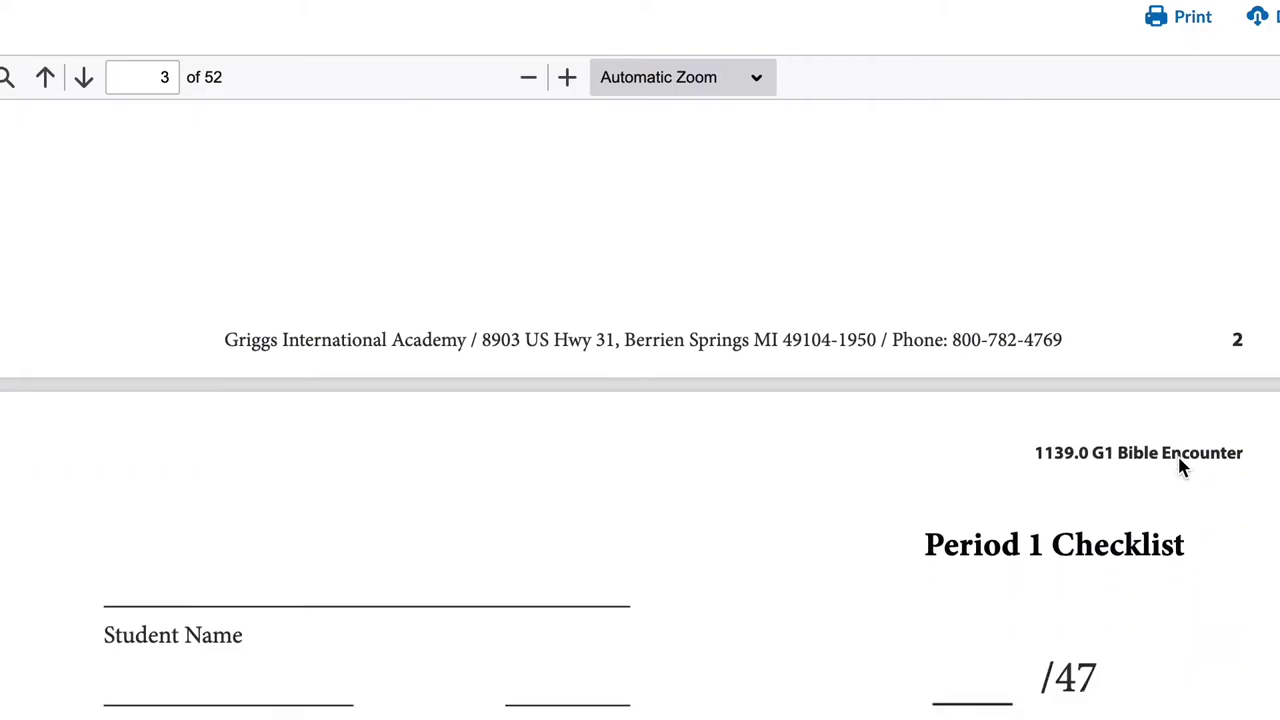
scroll(1180, 466, "down", 3)
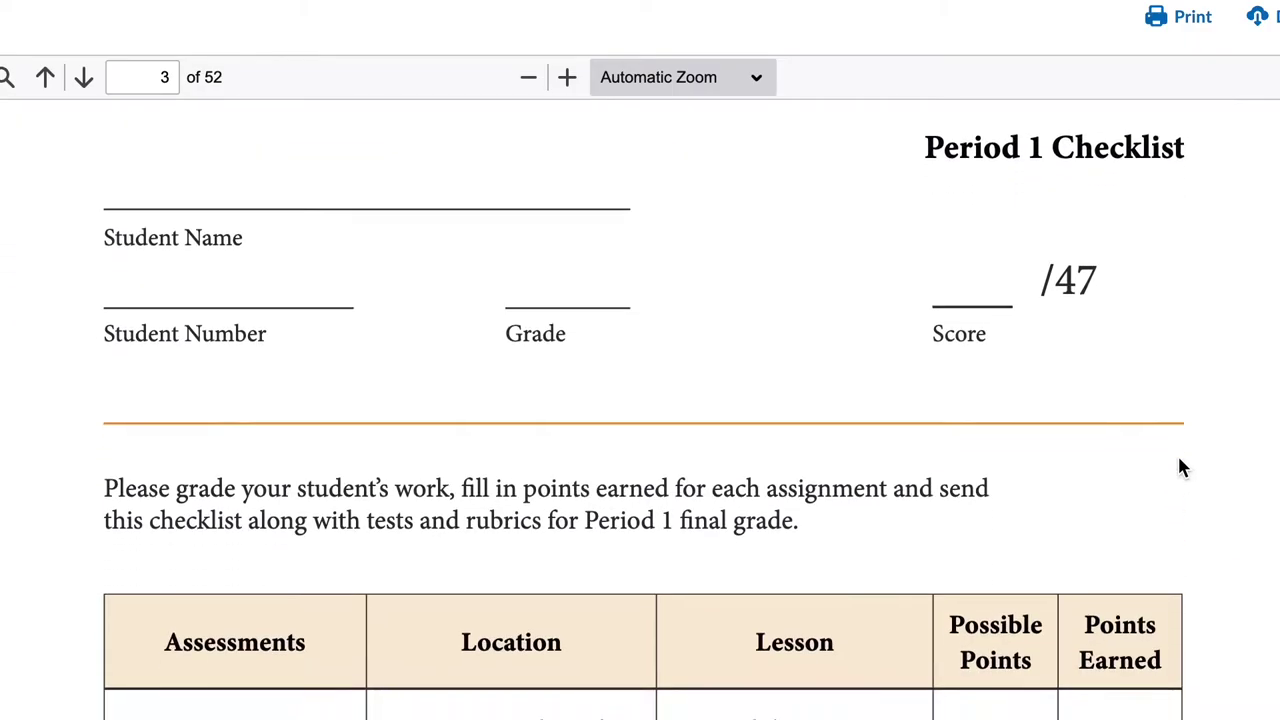
scroll(1180, 468, "down", 7)
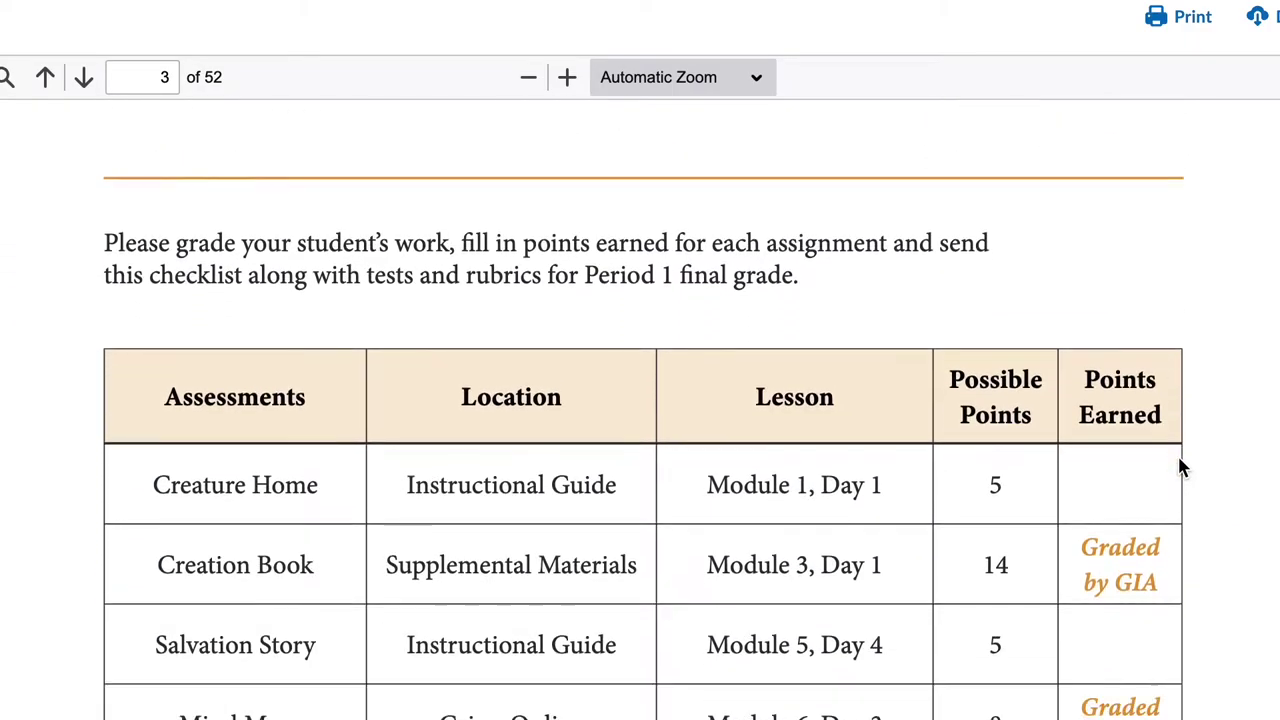
scroll(1180, 466, "down", 3)
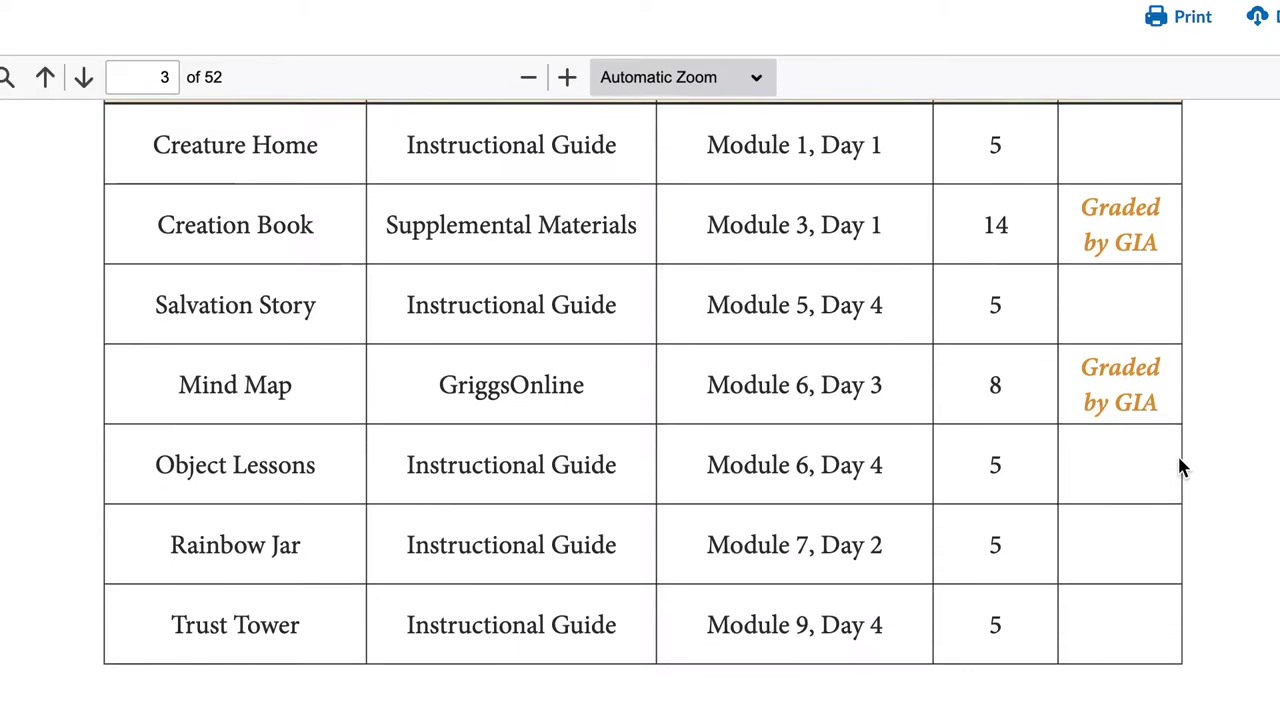
scroll(1180, 466, "down", 3)
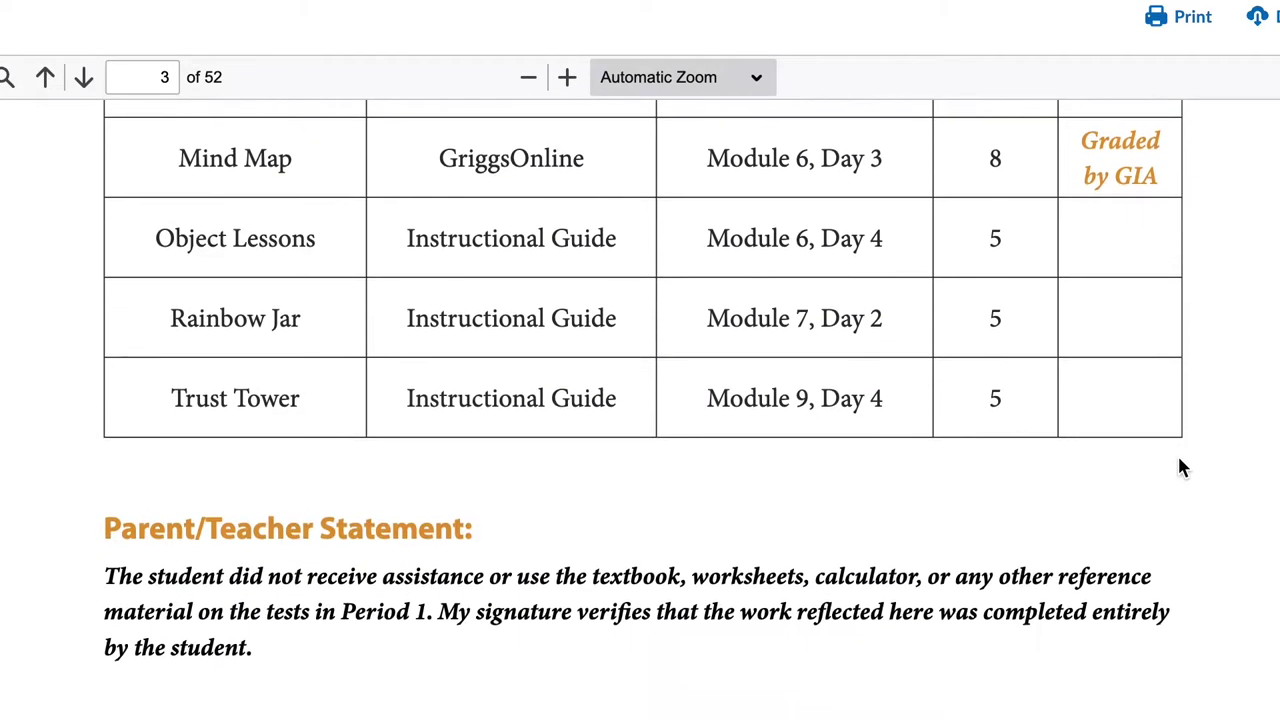
scroll(1180, 466, "down", 1)
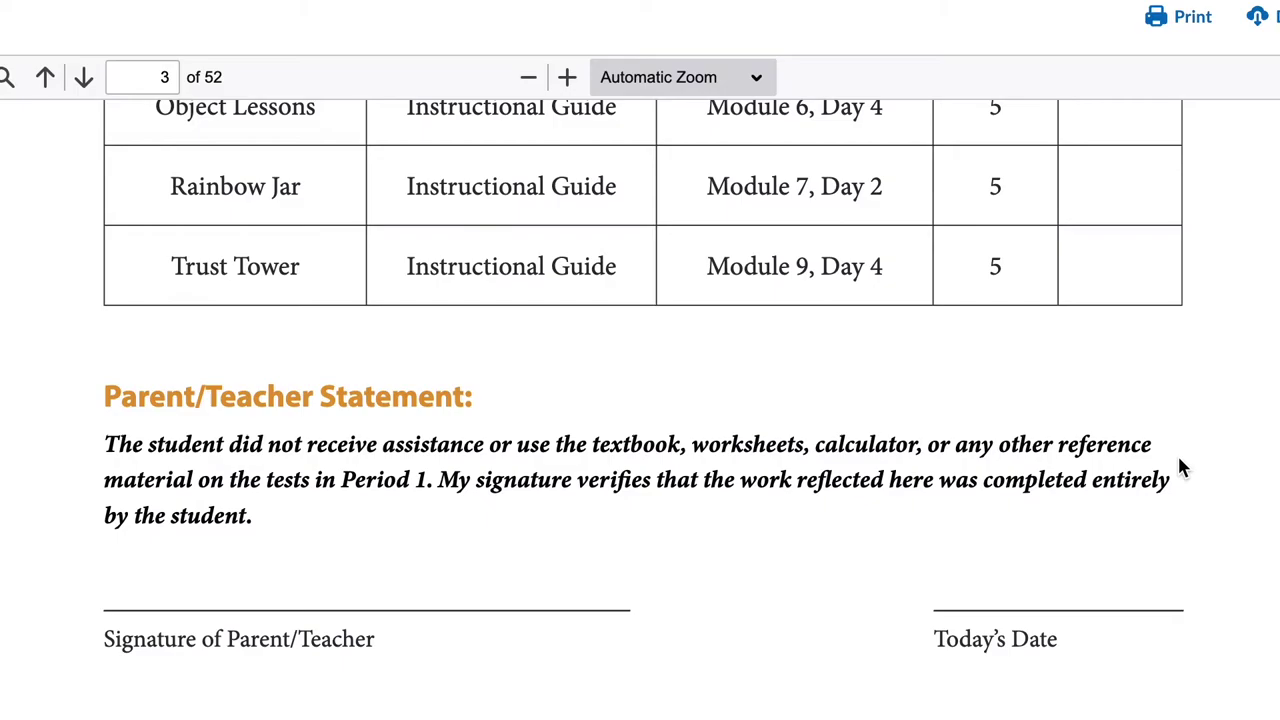
scroll(1180, 466, "up", 7)
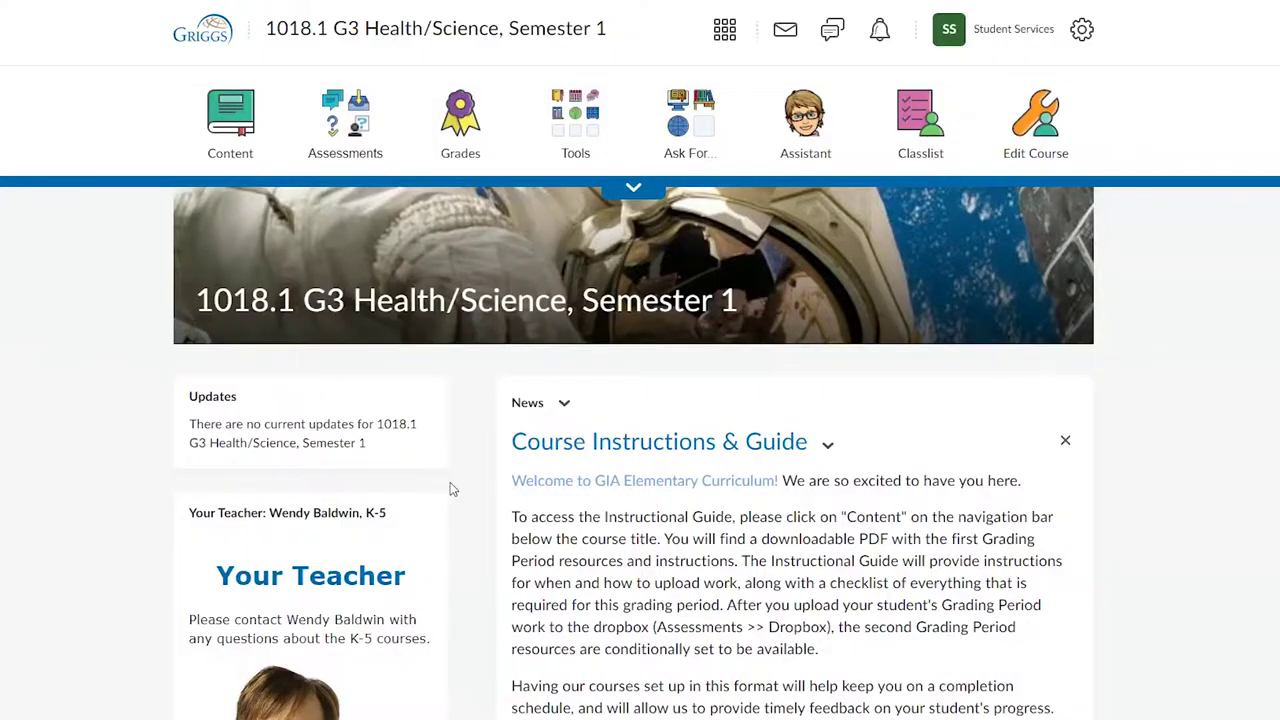
Open the Grade 3 sheet under Yearly Submission Sheets on the course homepage.
scroll(450, 482, "down", 10)
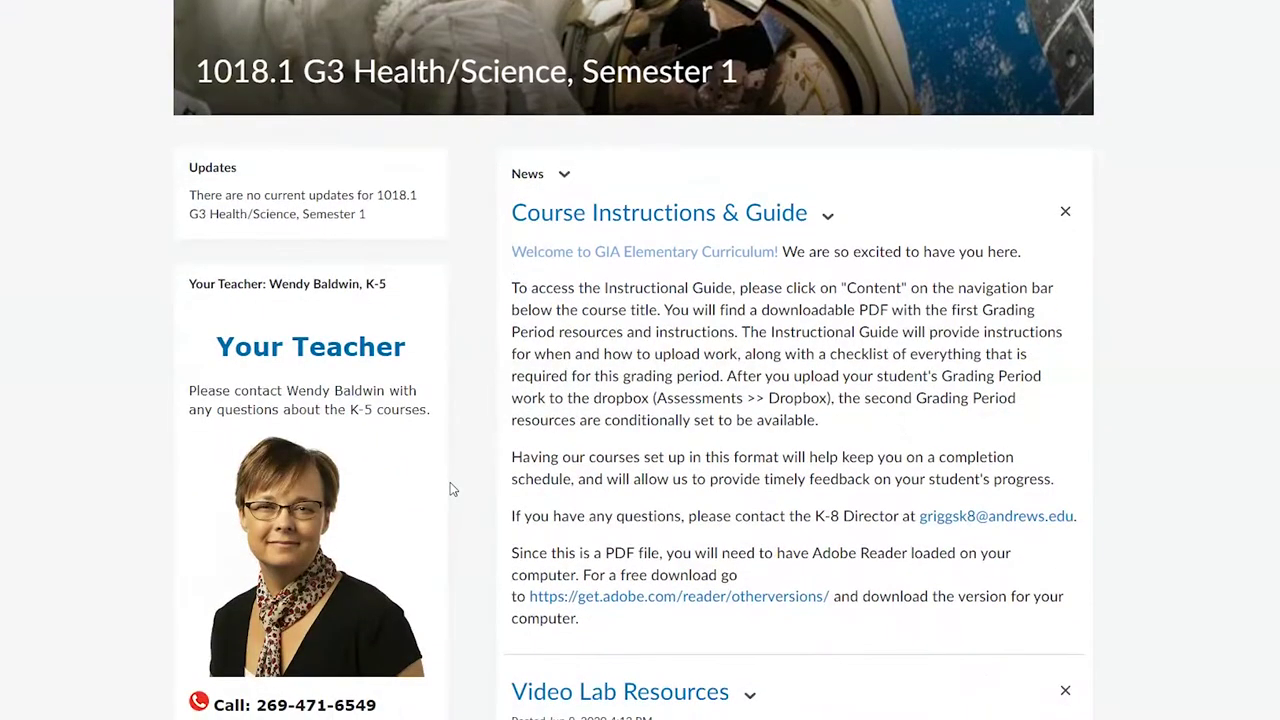
scroll(450, 482, "down", 5)
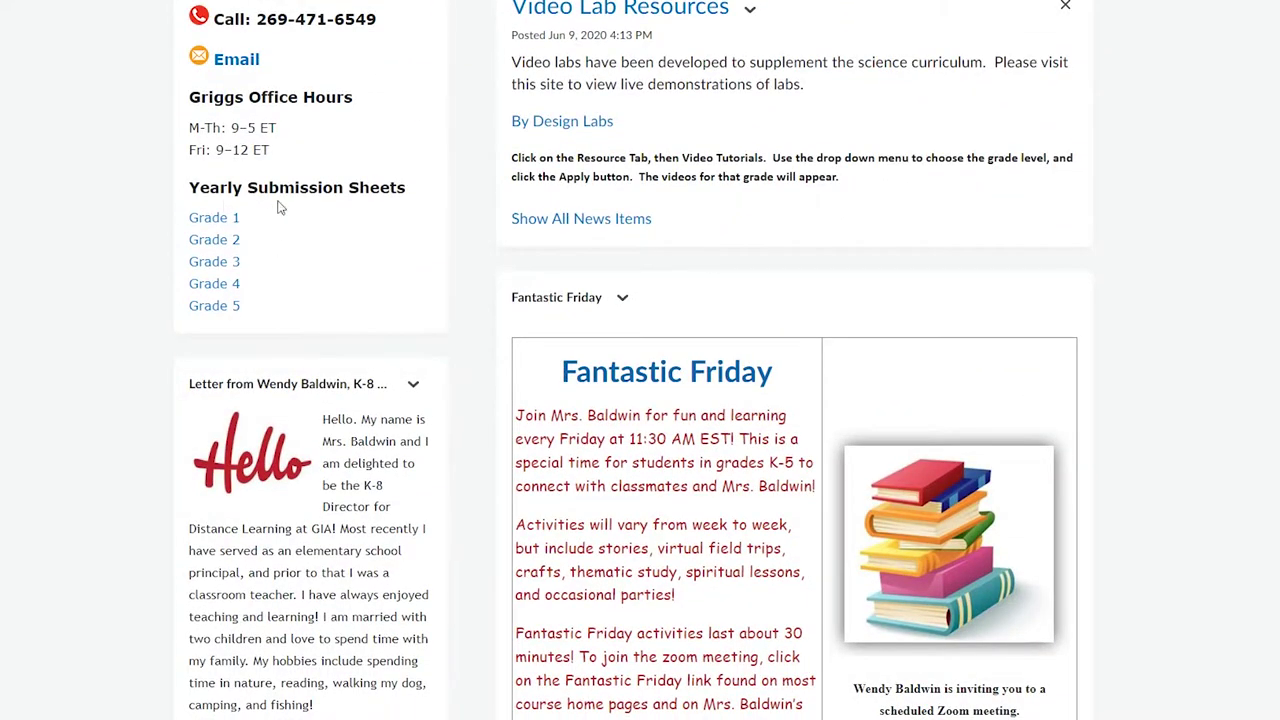
left_click(222, 264)
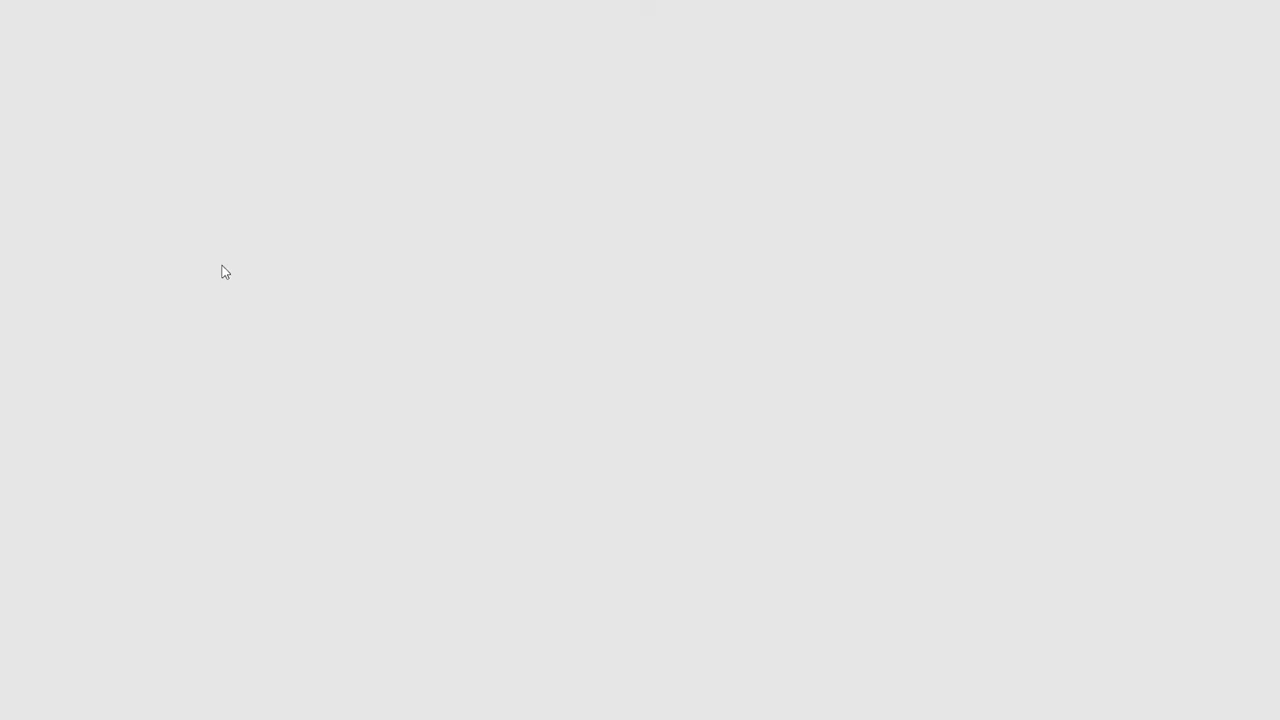
Scroll through the Grade 3 submission sheet PDF to review its assessment table.
scroll(228, 275, "up", 3)
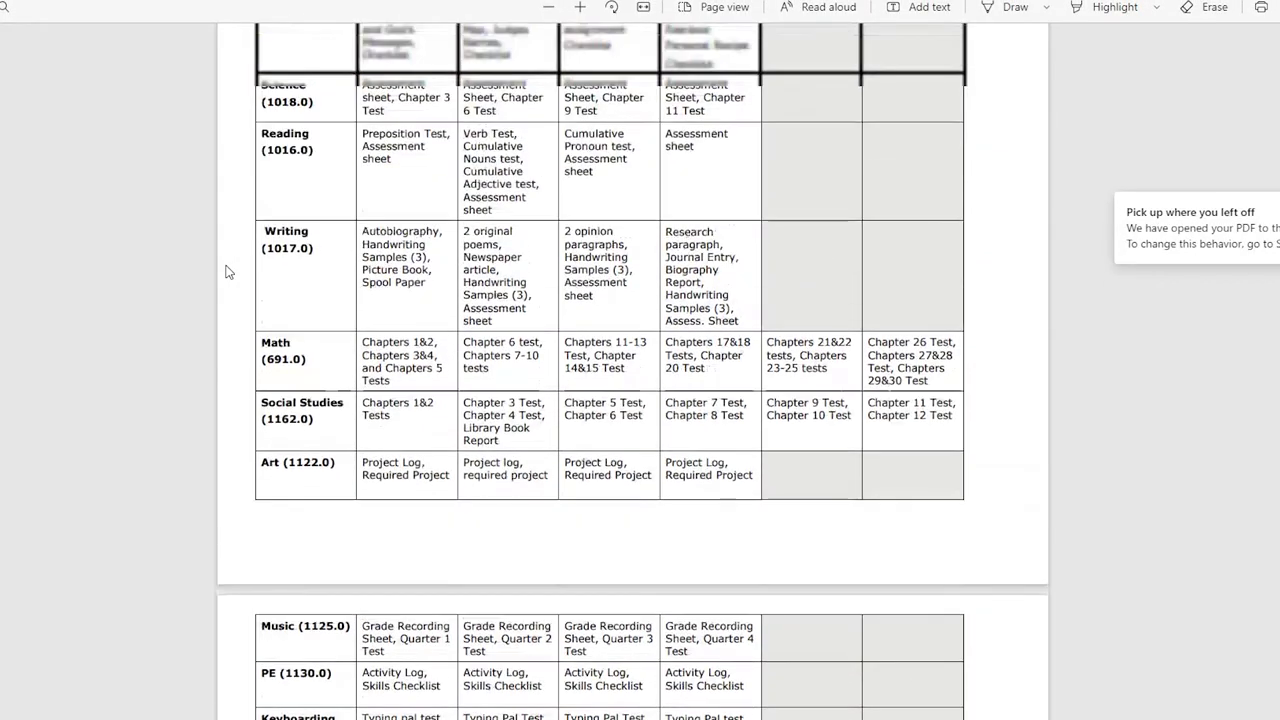
scroll(228, 275, "down", 5)
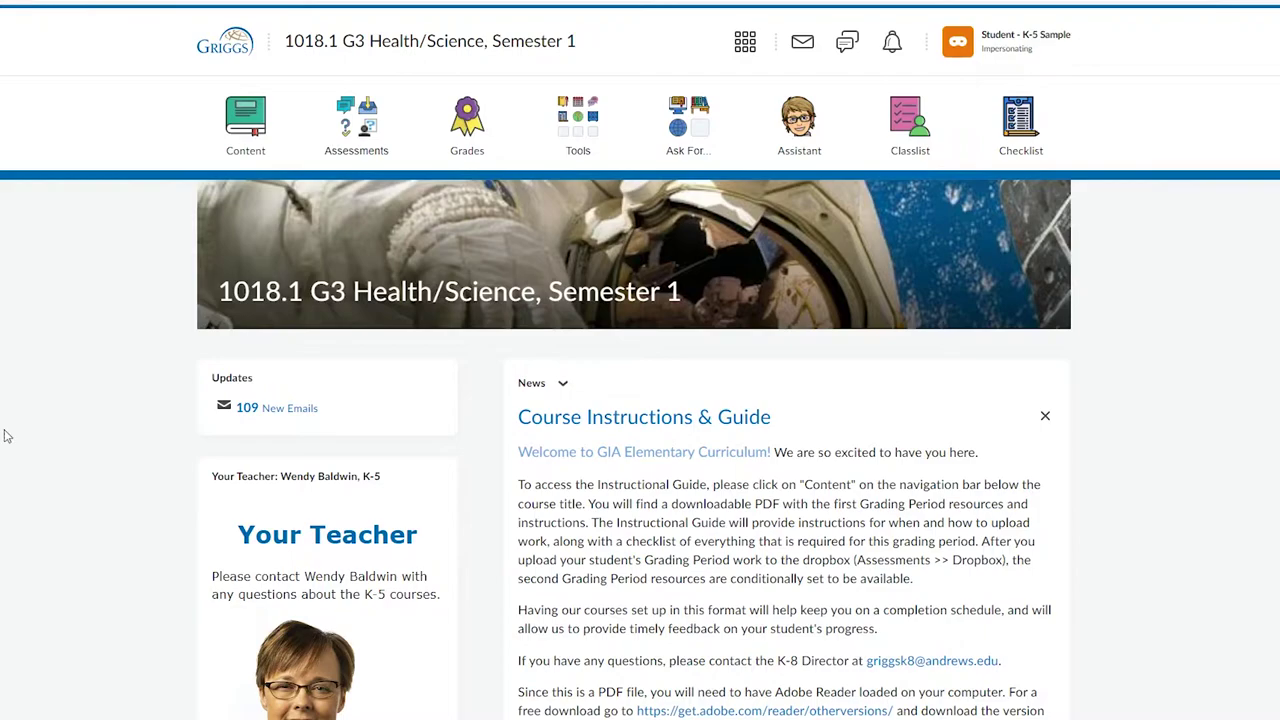
Open the Grading Period 1 Submission folder from the course's Assessments > Dropbox.
left_click(366, 126)
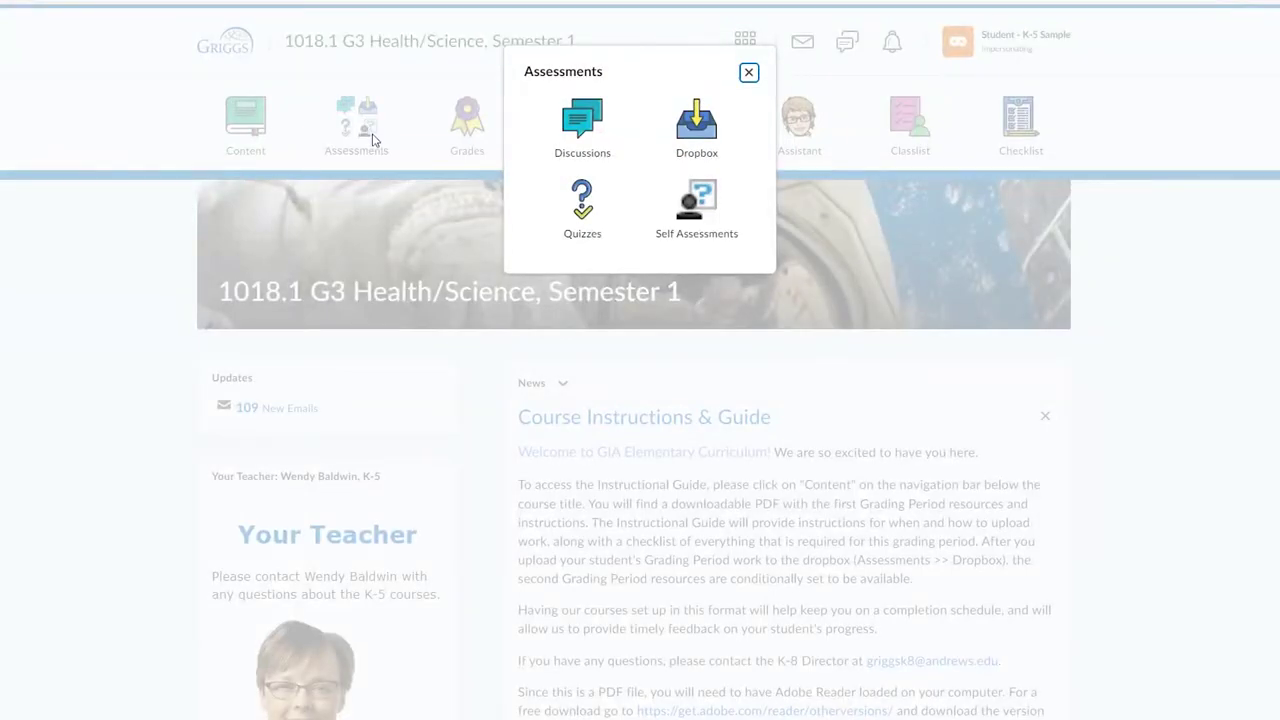
left_click(713, 143)
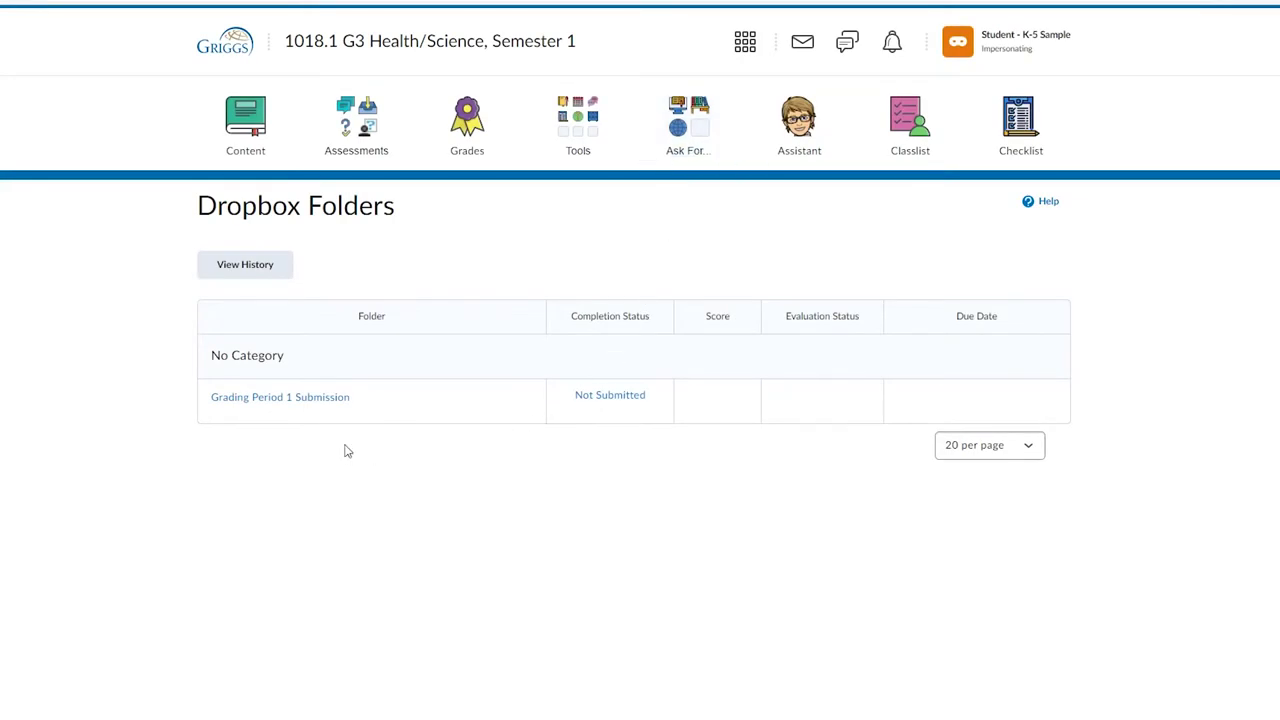
left_click(299, 398)
scroll(123, 402, "down", 5)
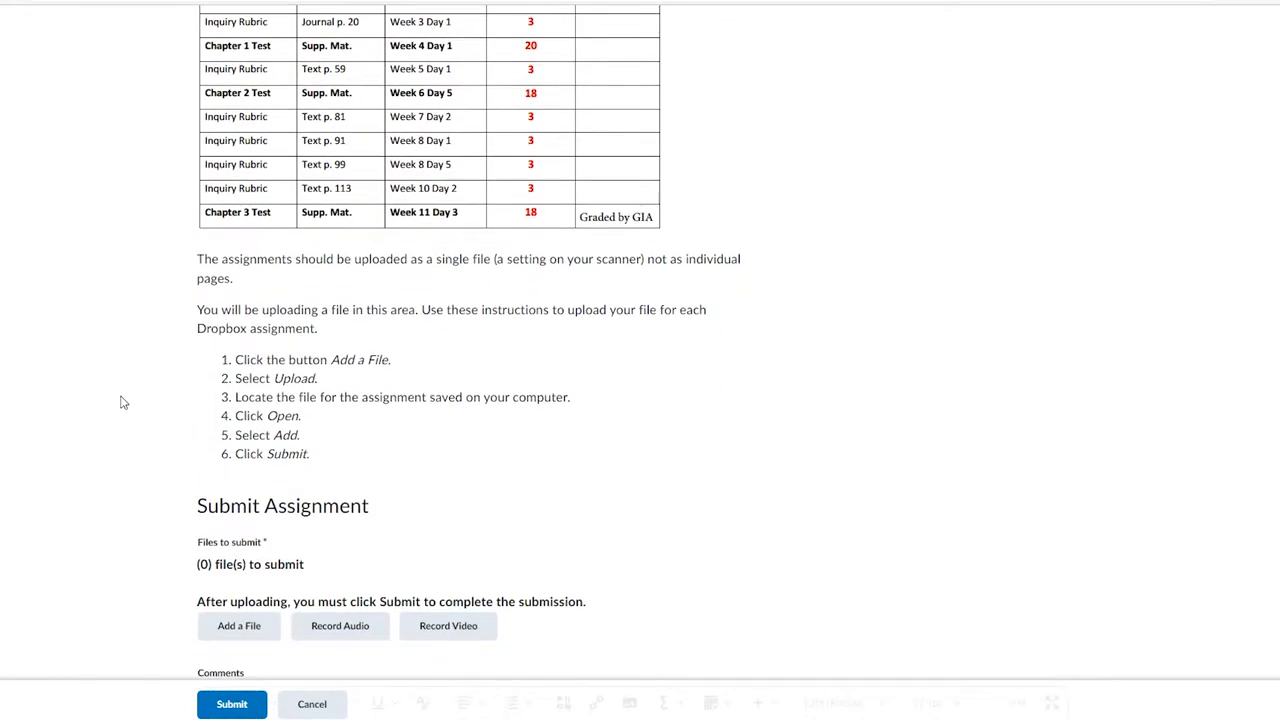
scroll(180, 420, "down", 2)
Attach Period 1 Submission.pdf from the Desktop and submit it to the folder.
left_click(231, 440)
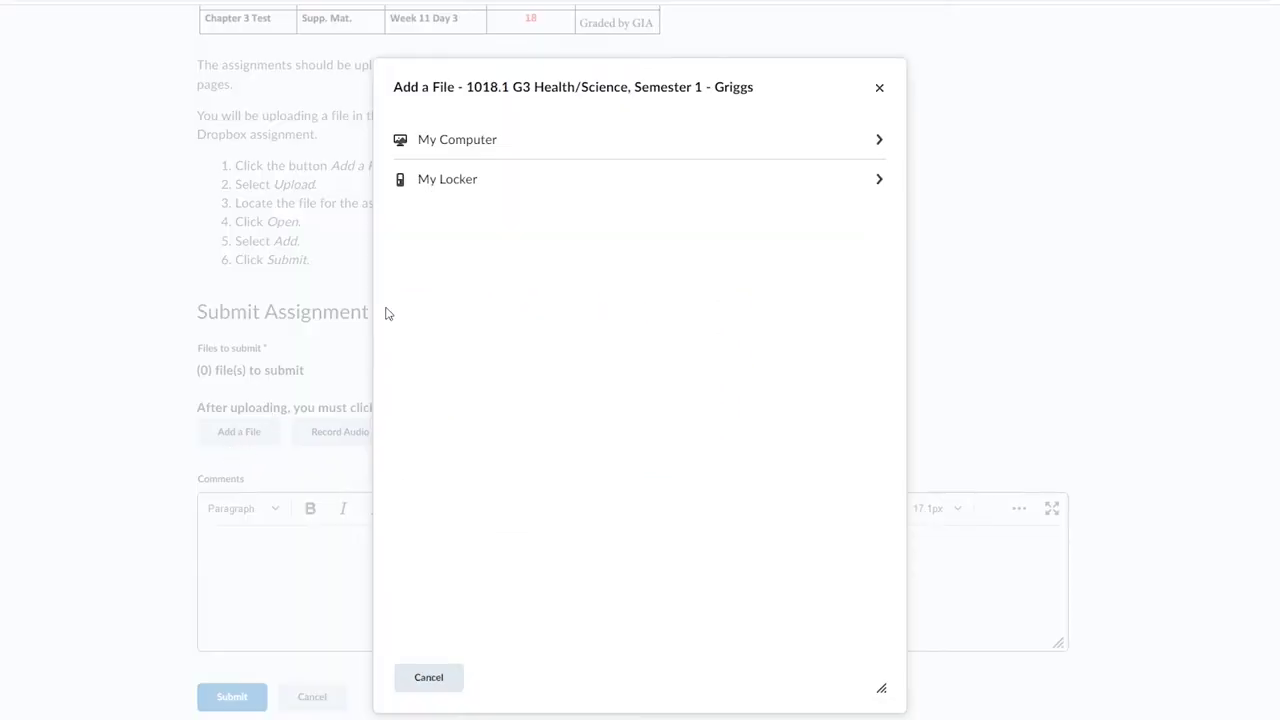
left_click(503, 136)
left_click(460, 158)
left_click(8, 68)
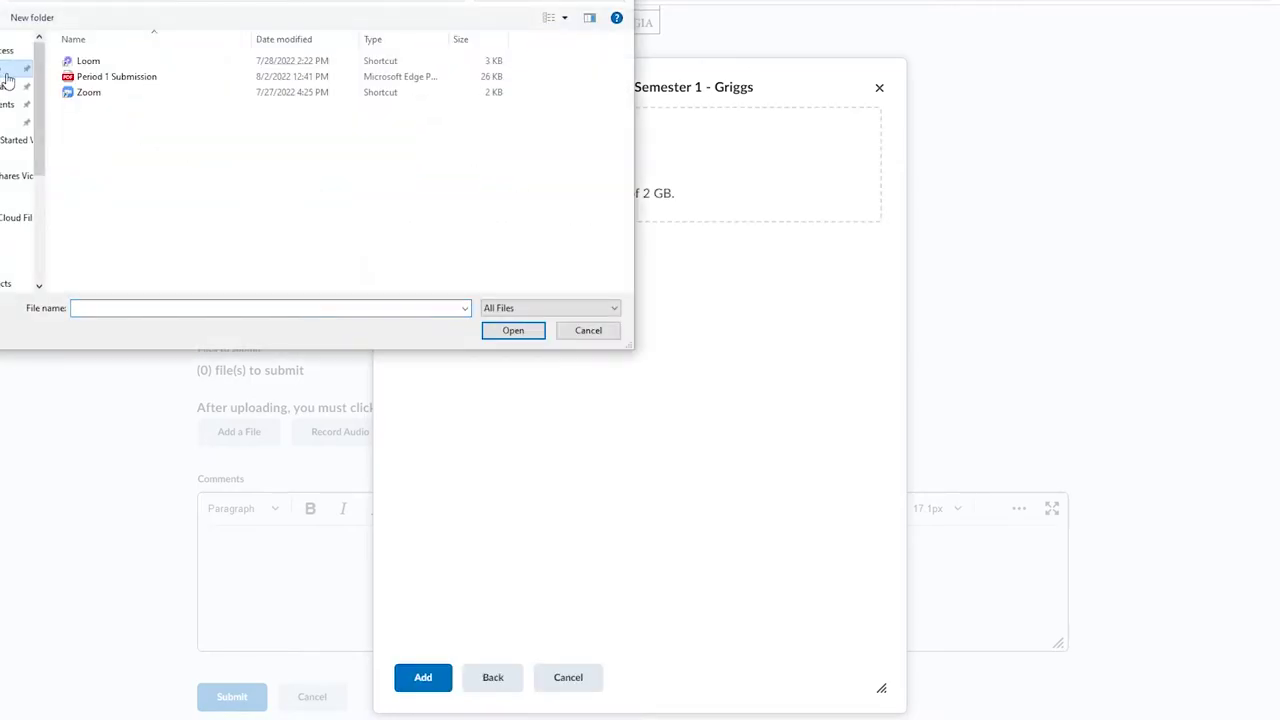
left_click(115, 80)
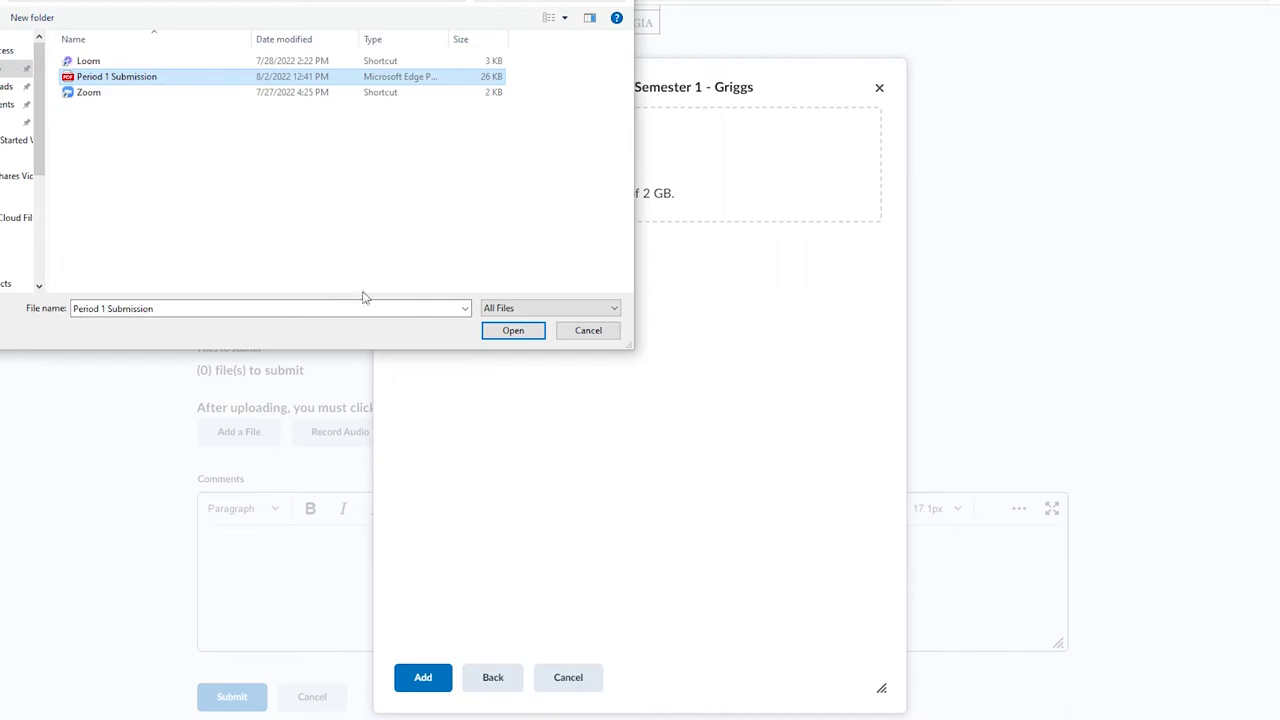
left_click(513, 334)
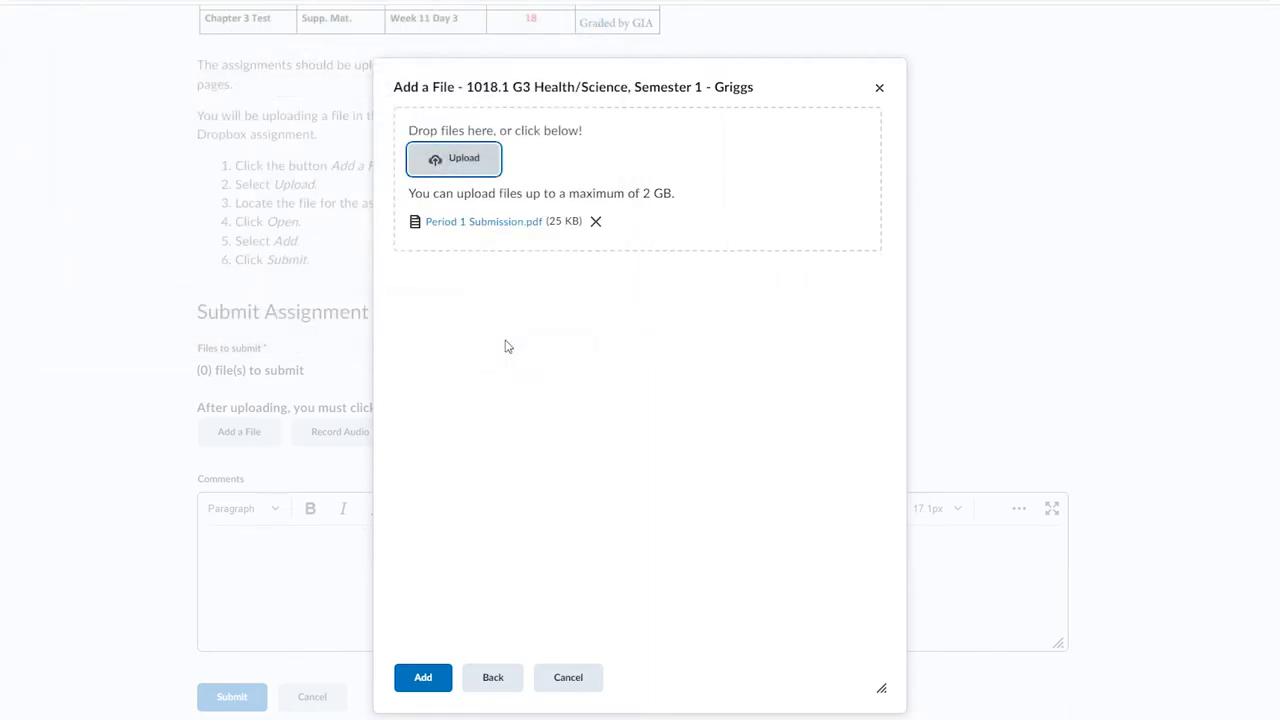
left_click(421, 672)
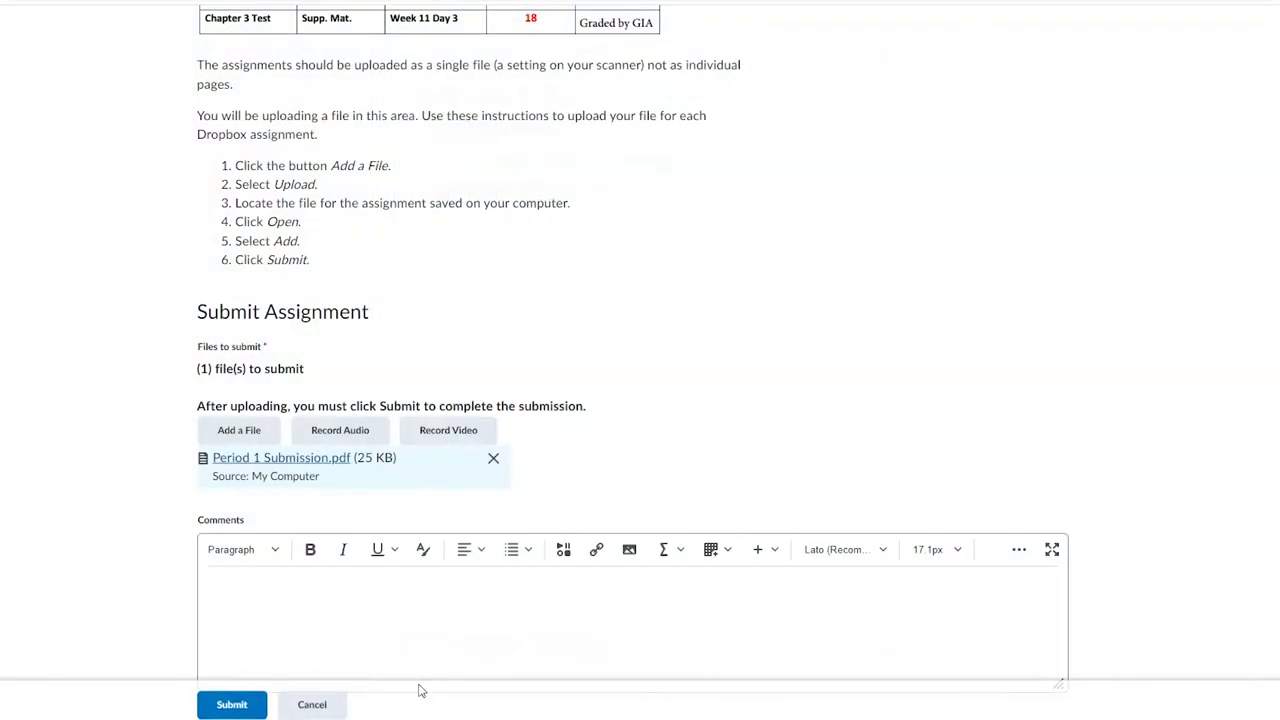
scroll(163, 509, "down", 1)
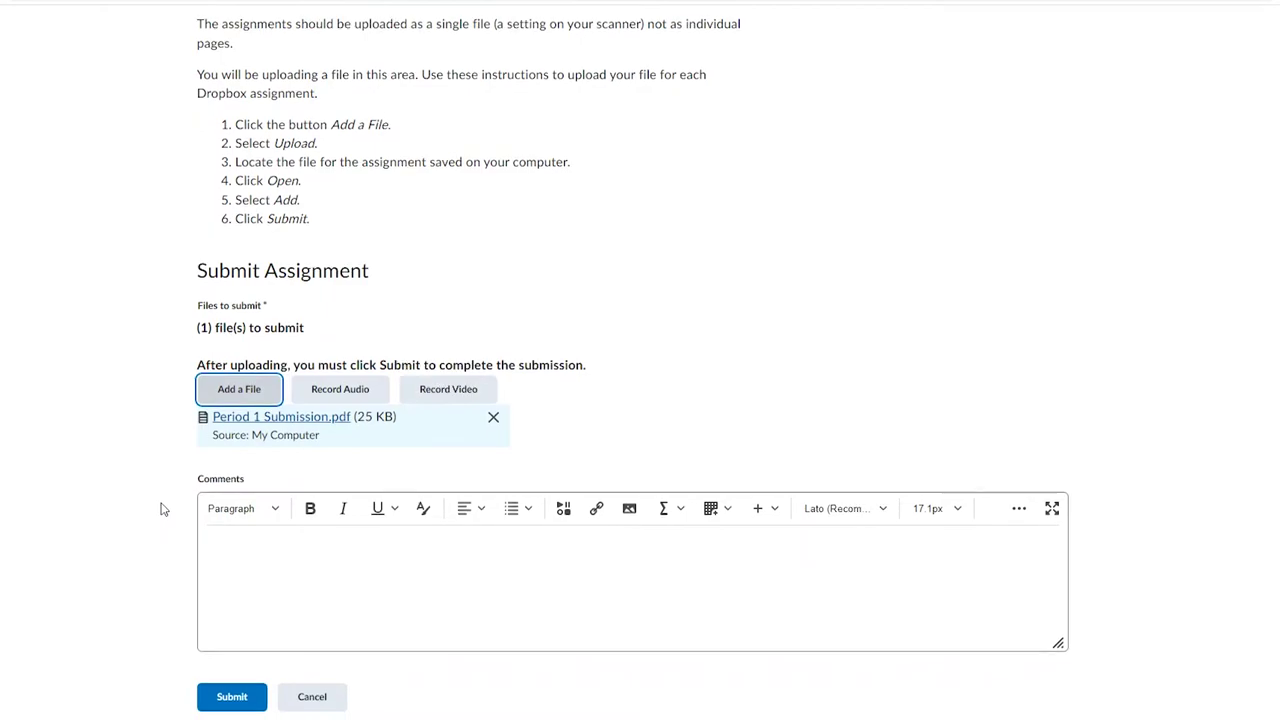
left_click(235, 701)
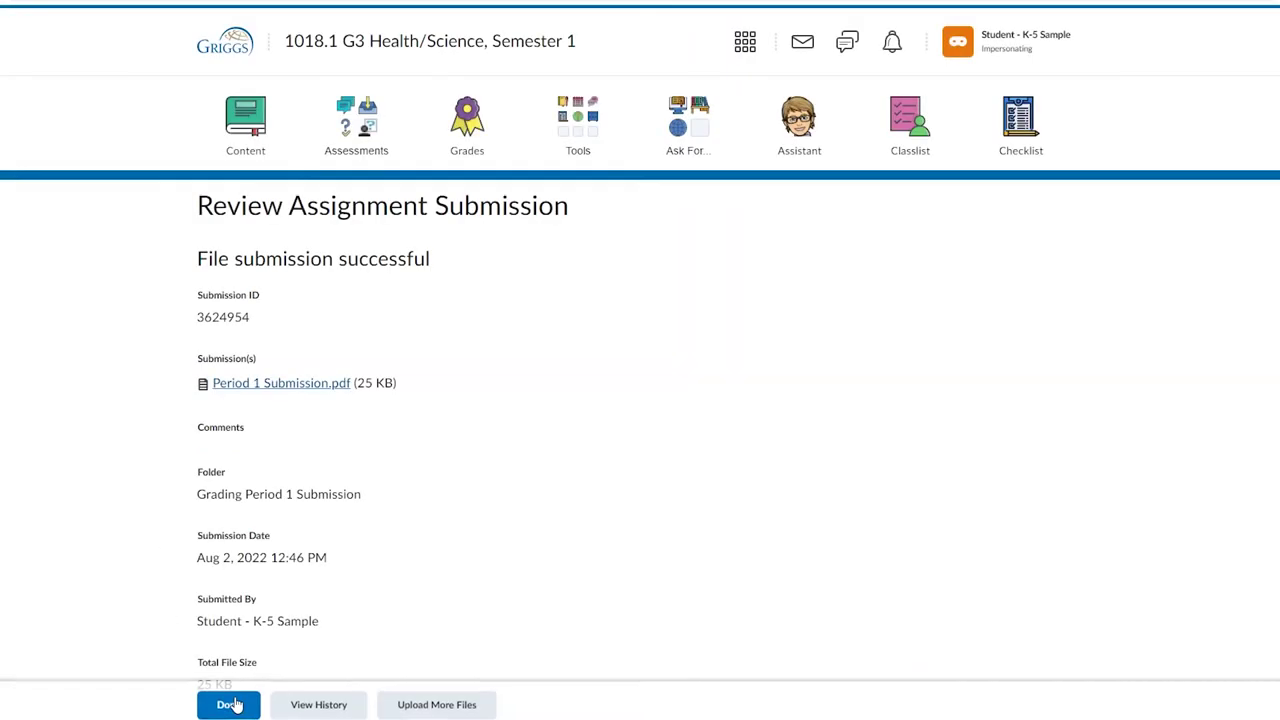
Read the 'Great Job!' feedback on Grading Period 1 Submission in Dropbox, then return home.
scroll(133, 476, "down", 2)
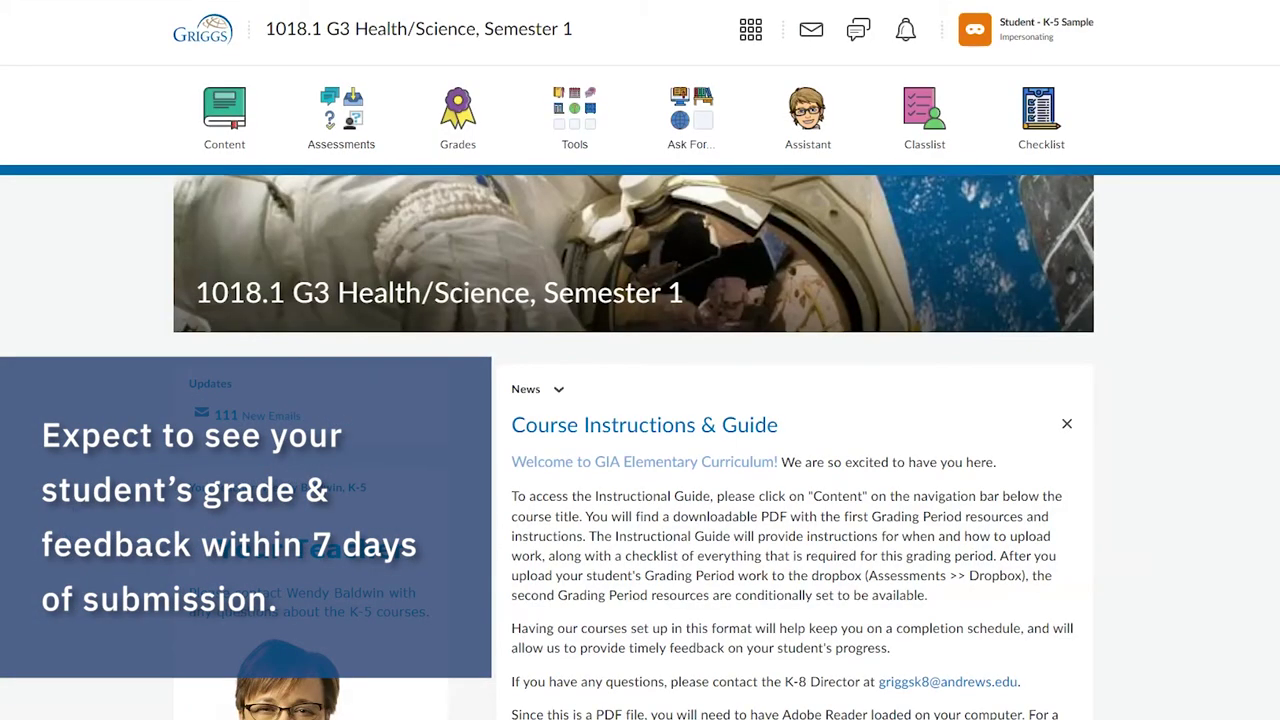
left_click(340, 145)
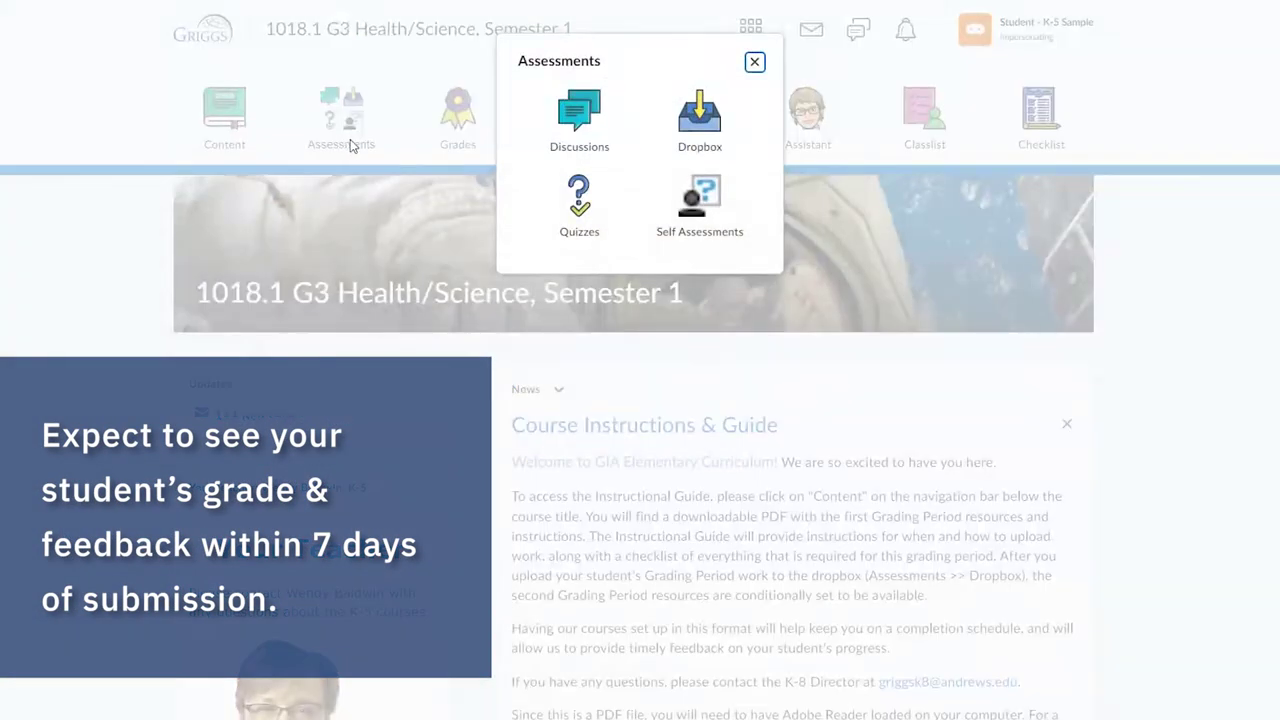
left_click(727, 162)
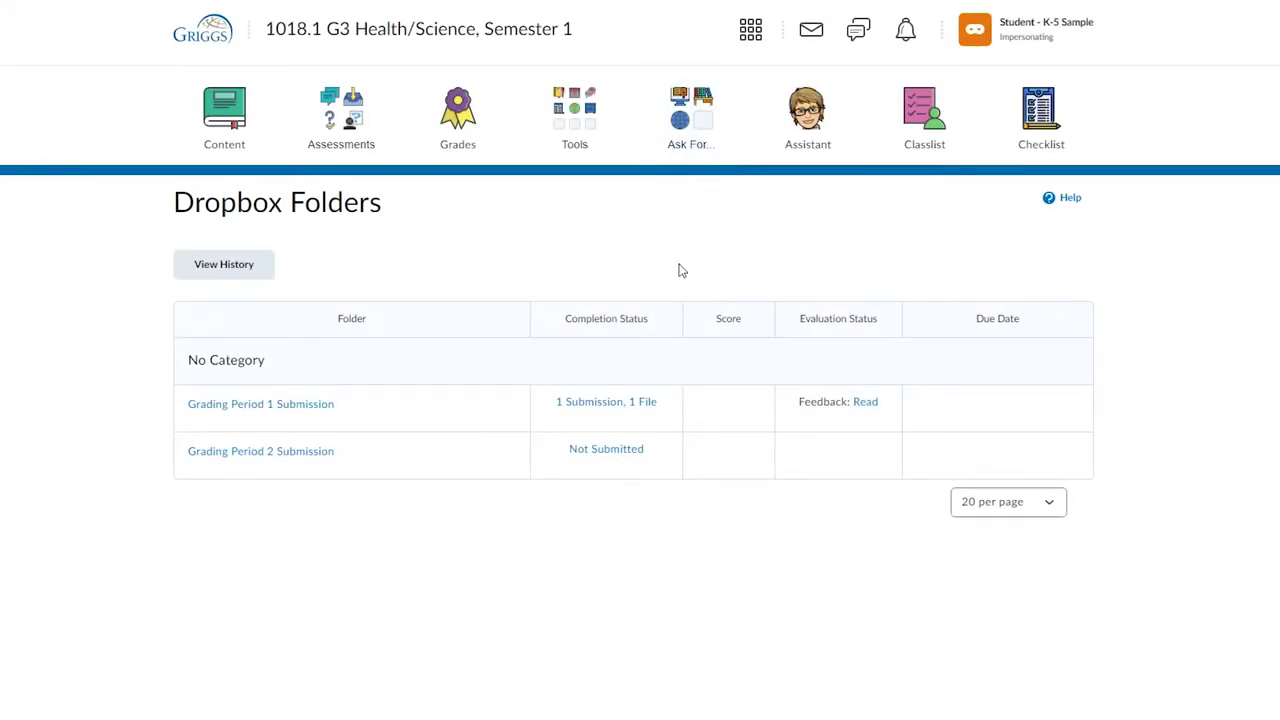
left_click(865, 404)
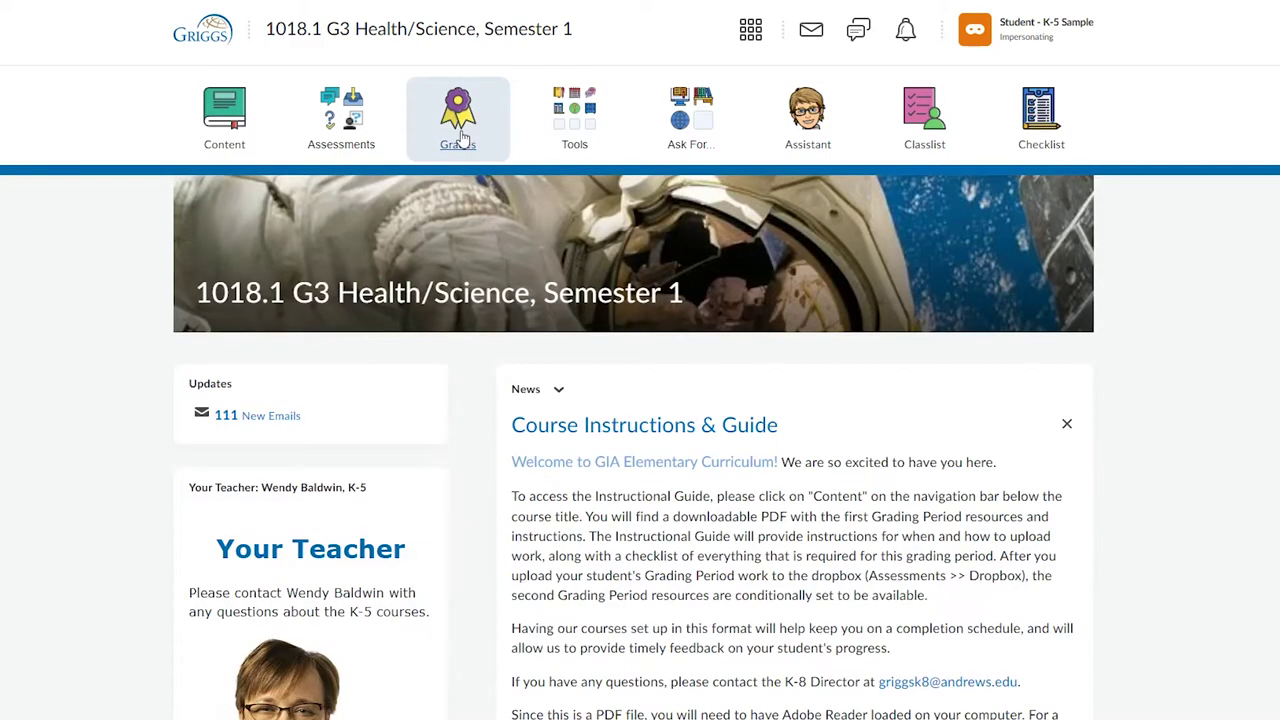
left_click(459, 120)
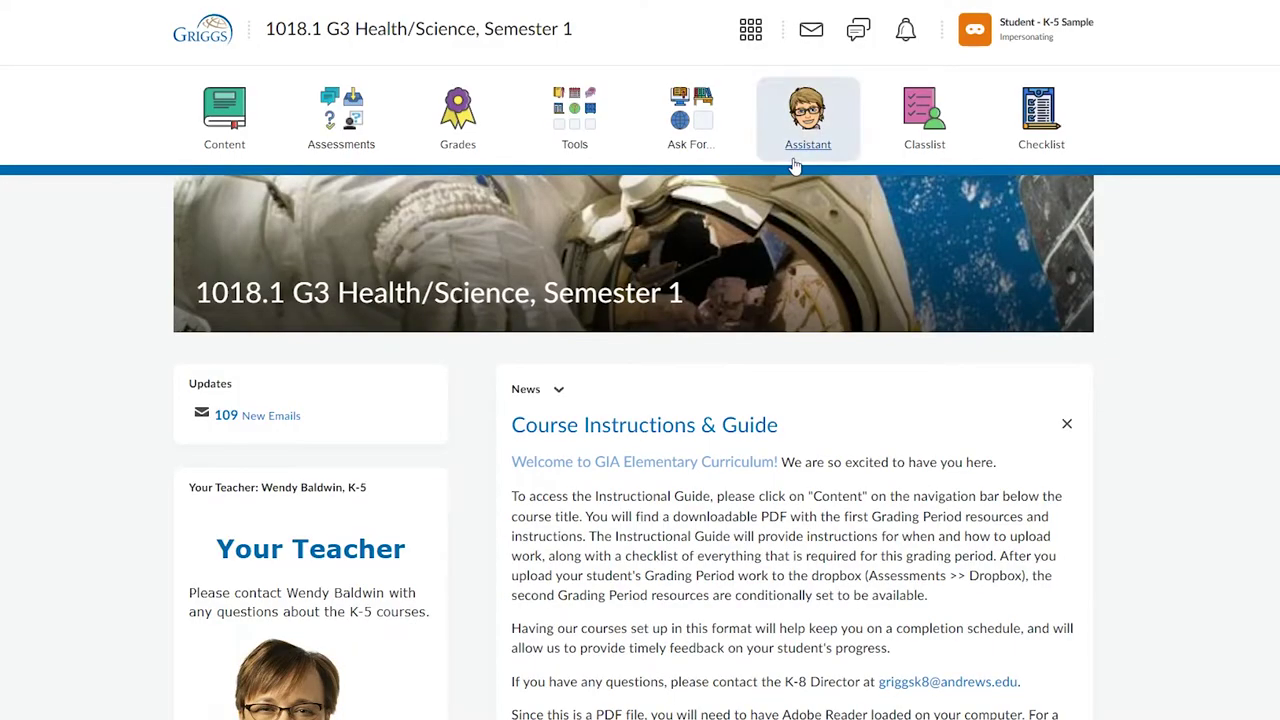
Find the K-5 Attendance Report through the Assistant's elementary forms and view it.
left_click(808, 118)
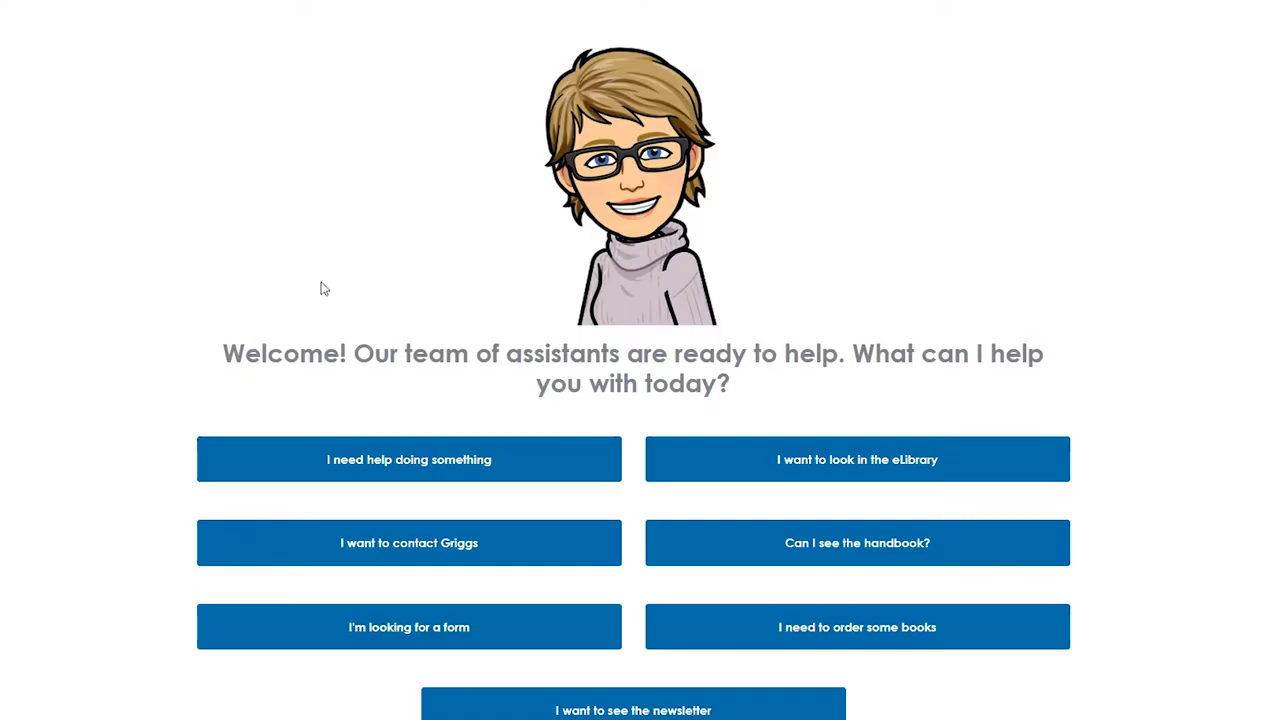
scroll(318, 290, "down", 1)
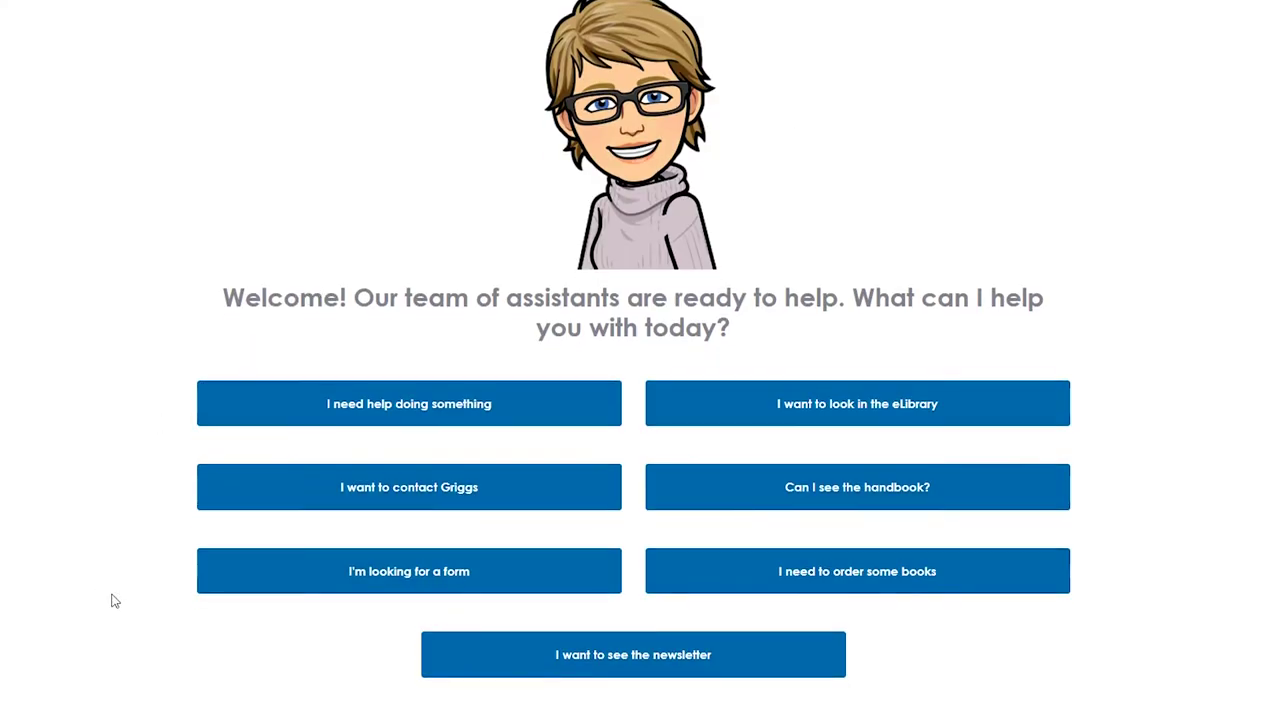
left_click(426, 580)
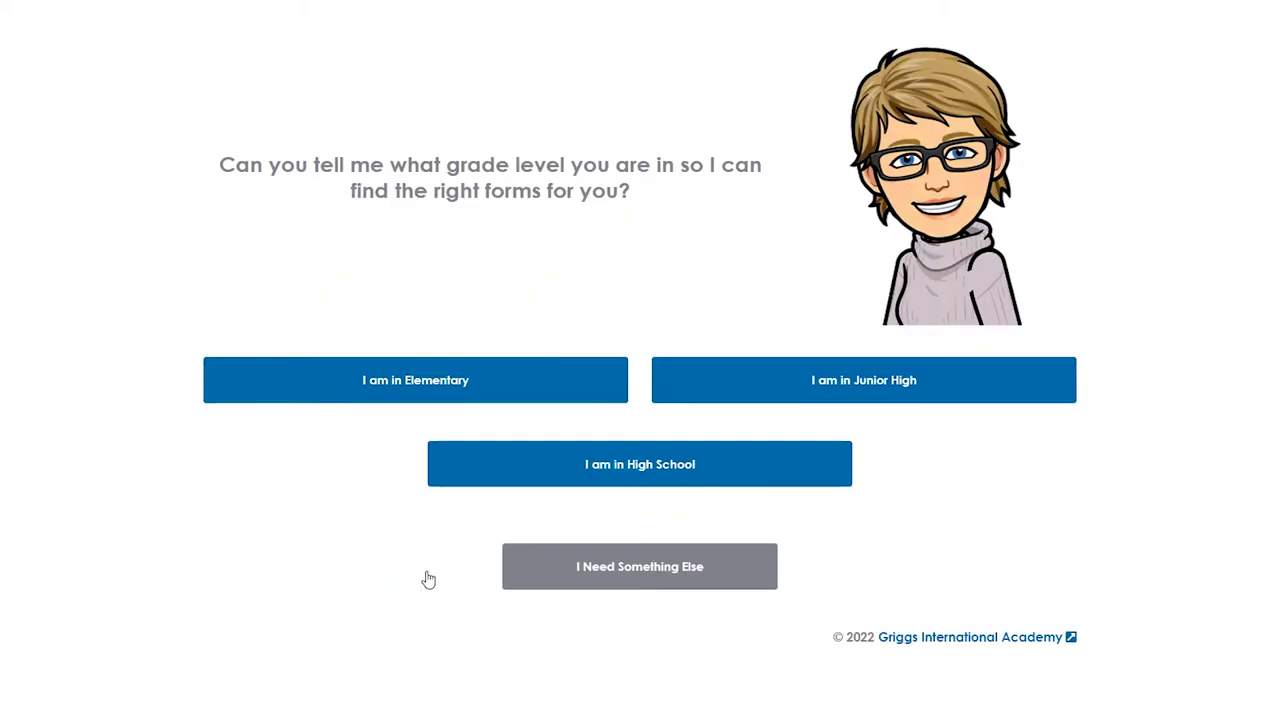
left_click(408, 395)
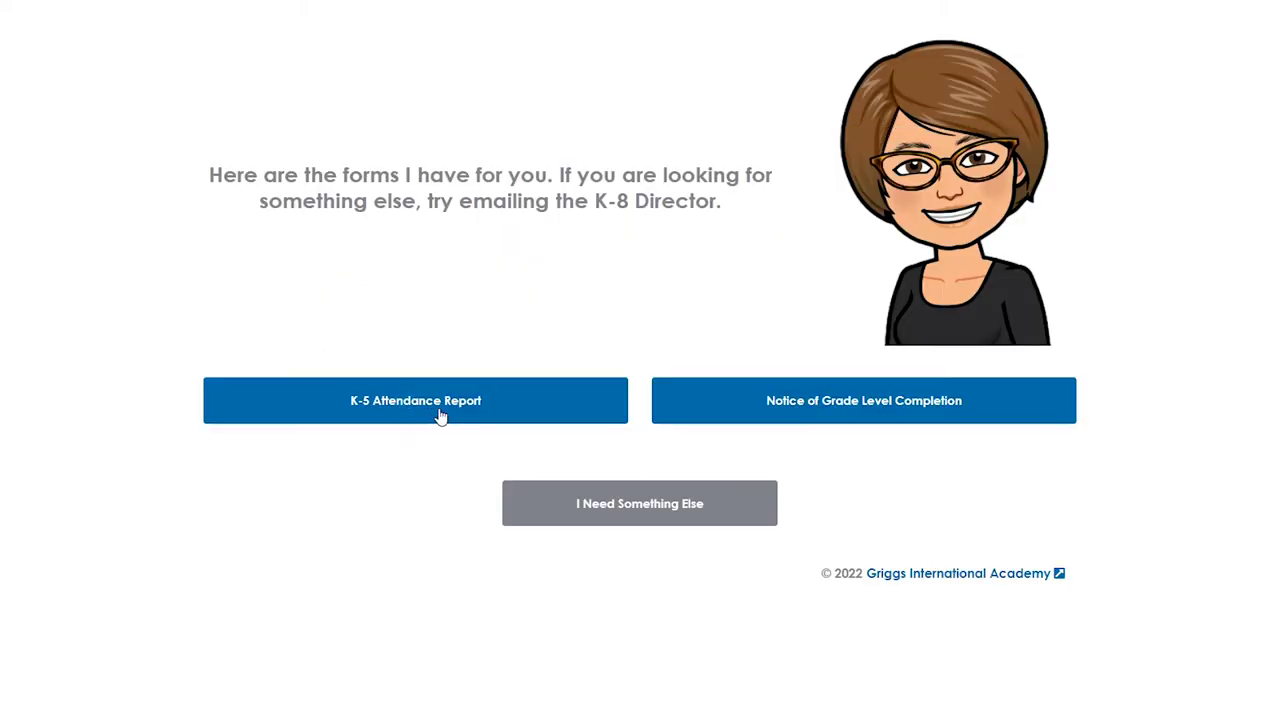
left_click(440, 416)
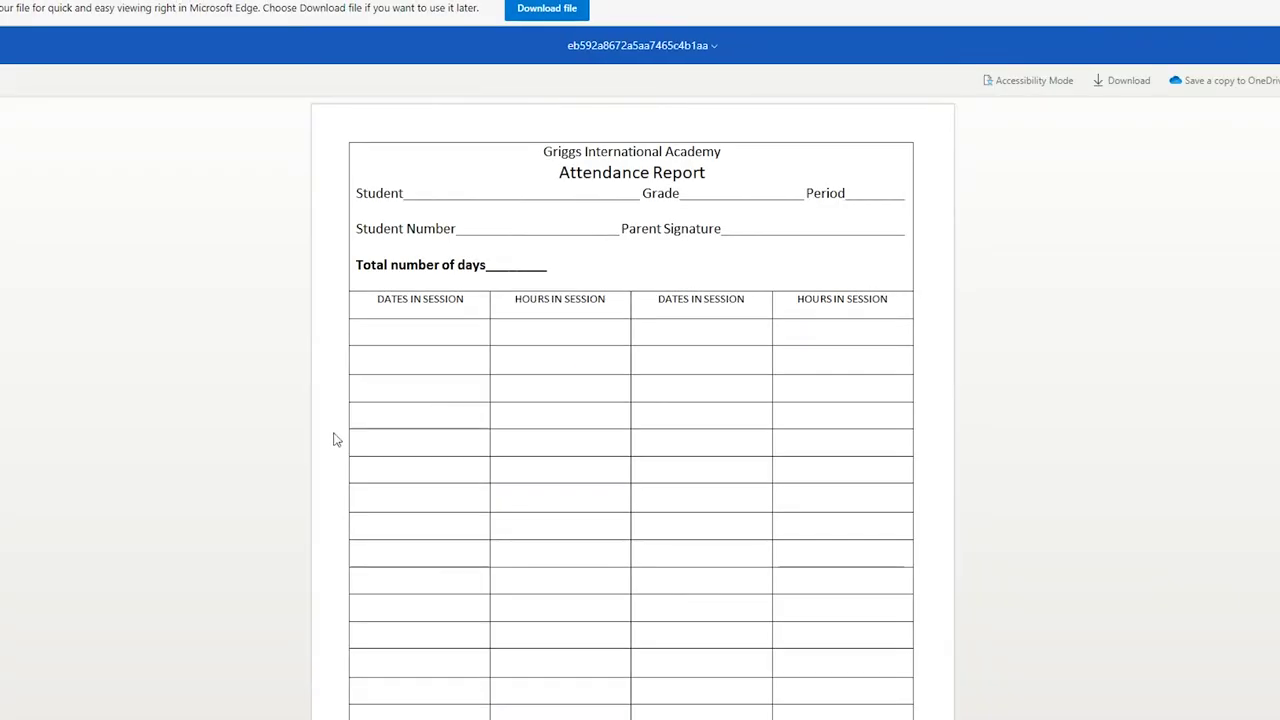
scroll(334, 443, "down", 5)
scroll(334, 443, "up", 5)
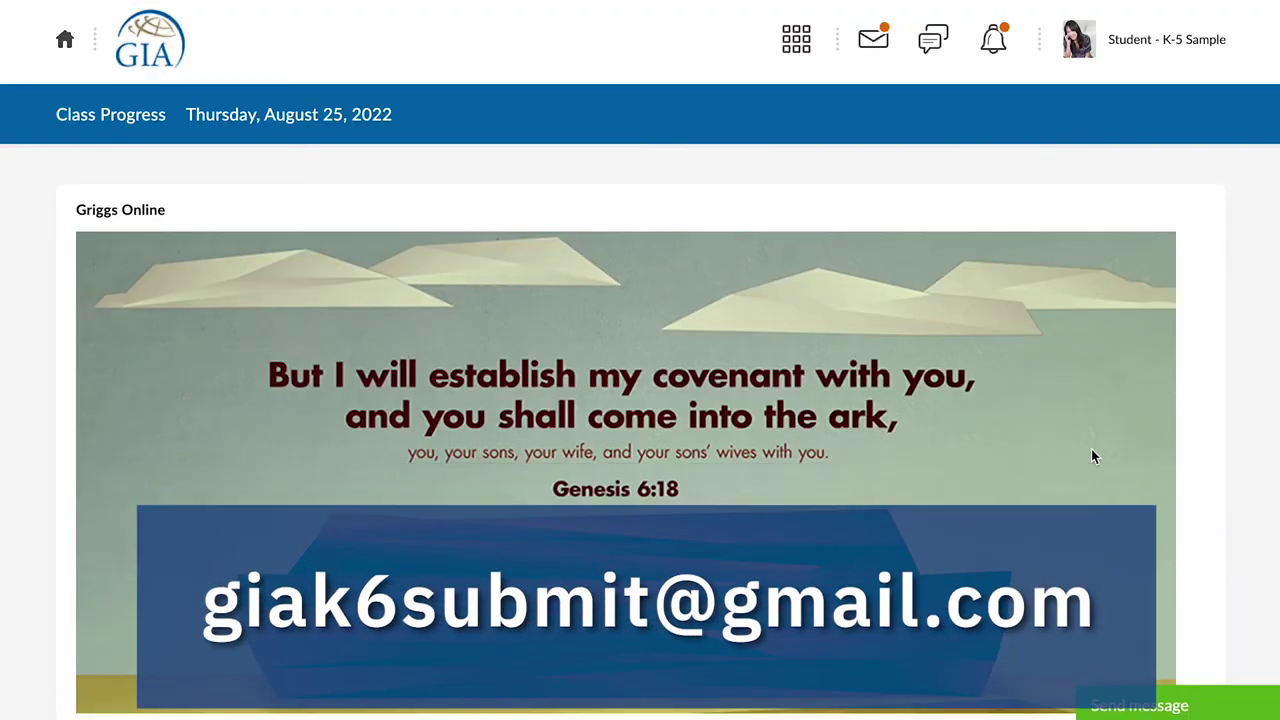
scroll(1091, 449, "down", 1)
scroll(1093, 457, "down", 5)
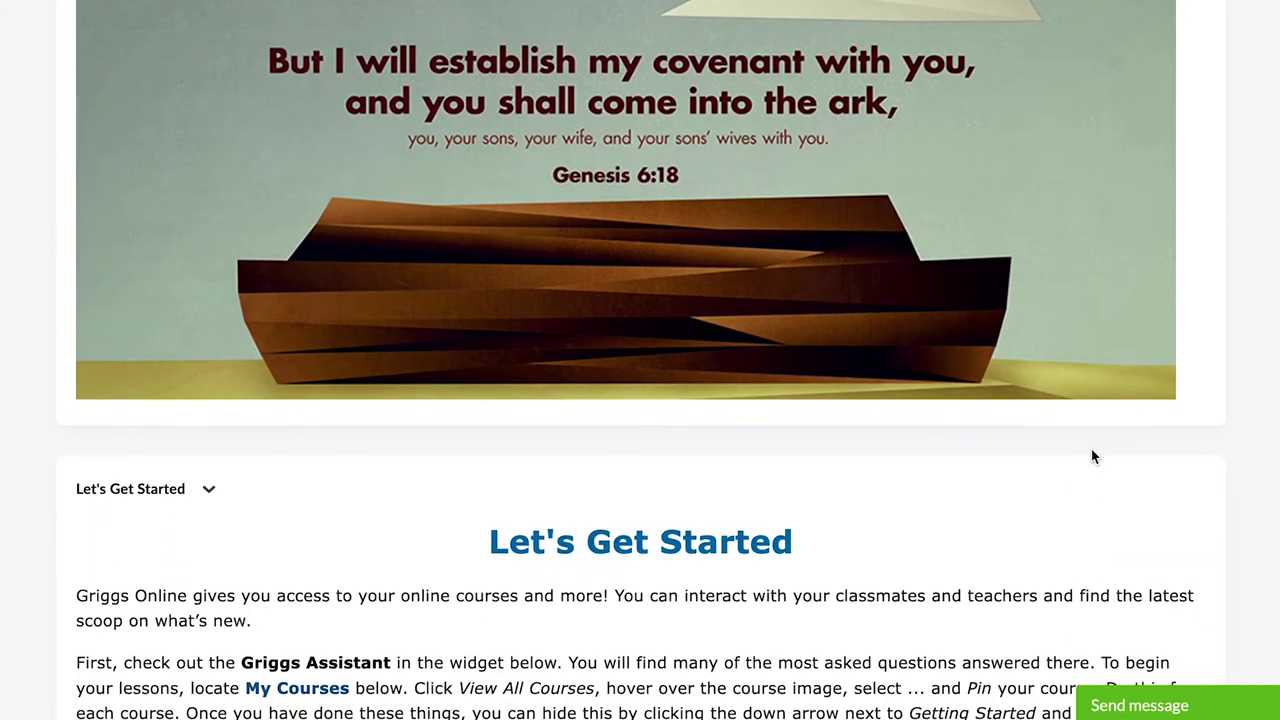
scroll(1093, 457, "down", 5)
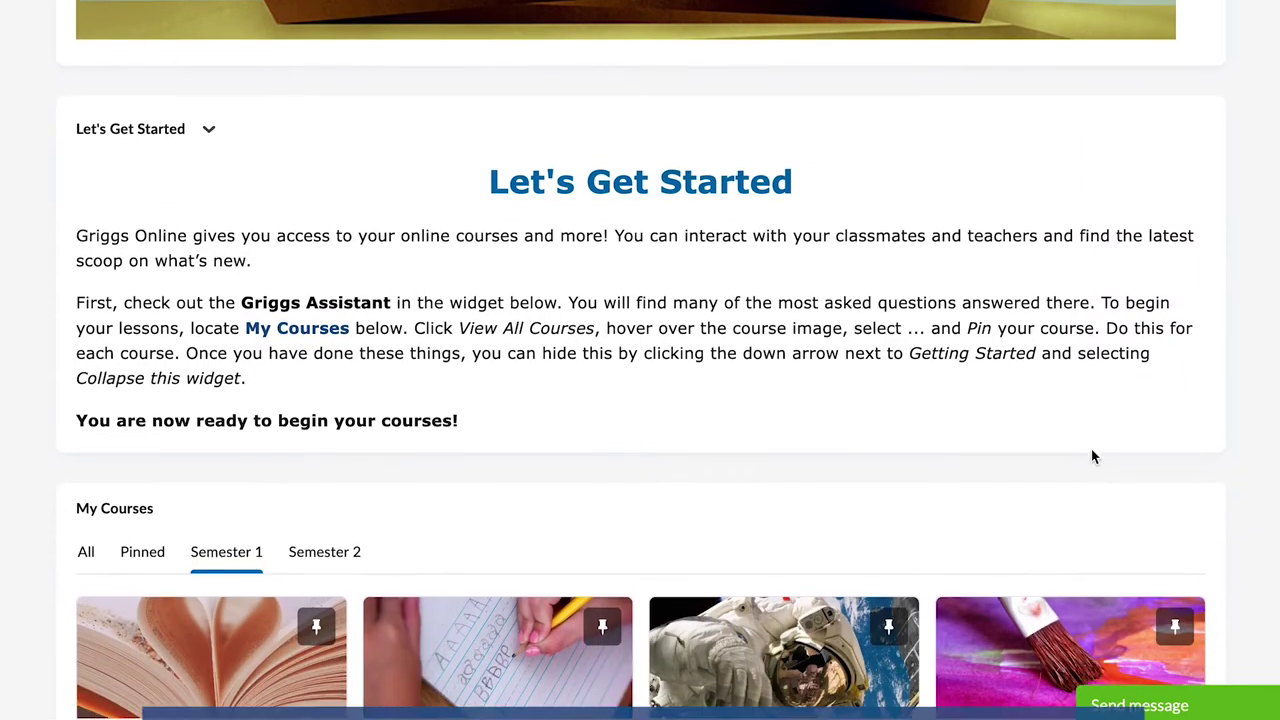
scroll(1093, 457, "down", 5)
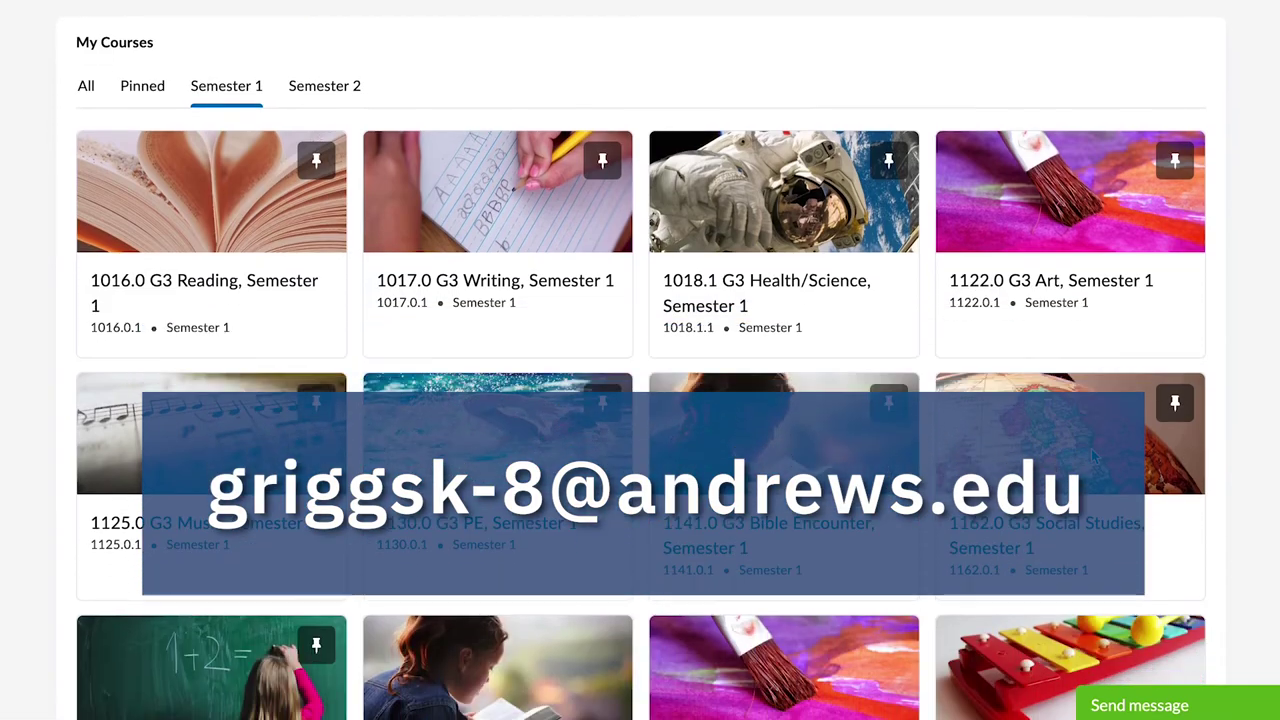
scroll(1091, 455, "down", 5)
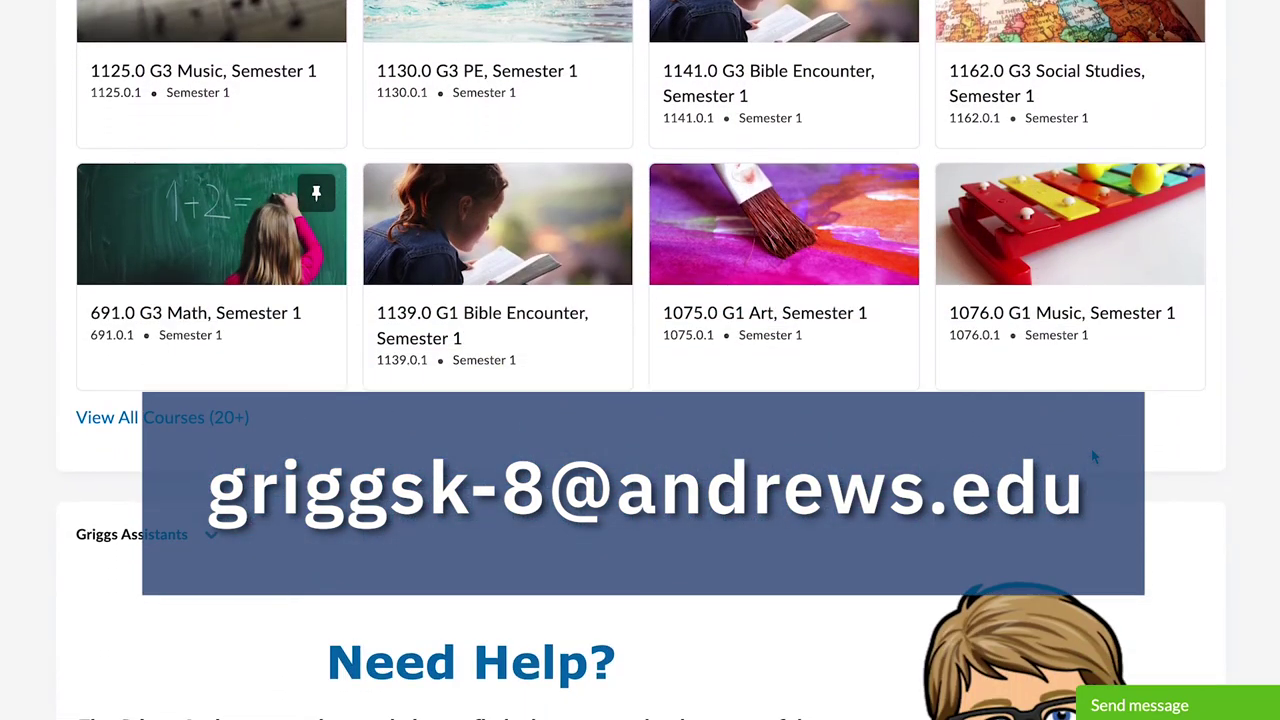
scroll(1093, 457, "down", 1)
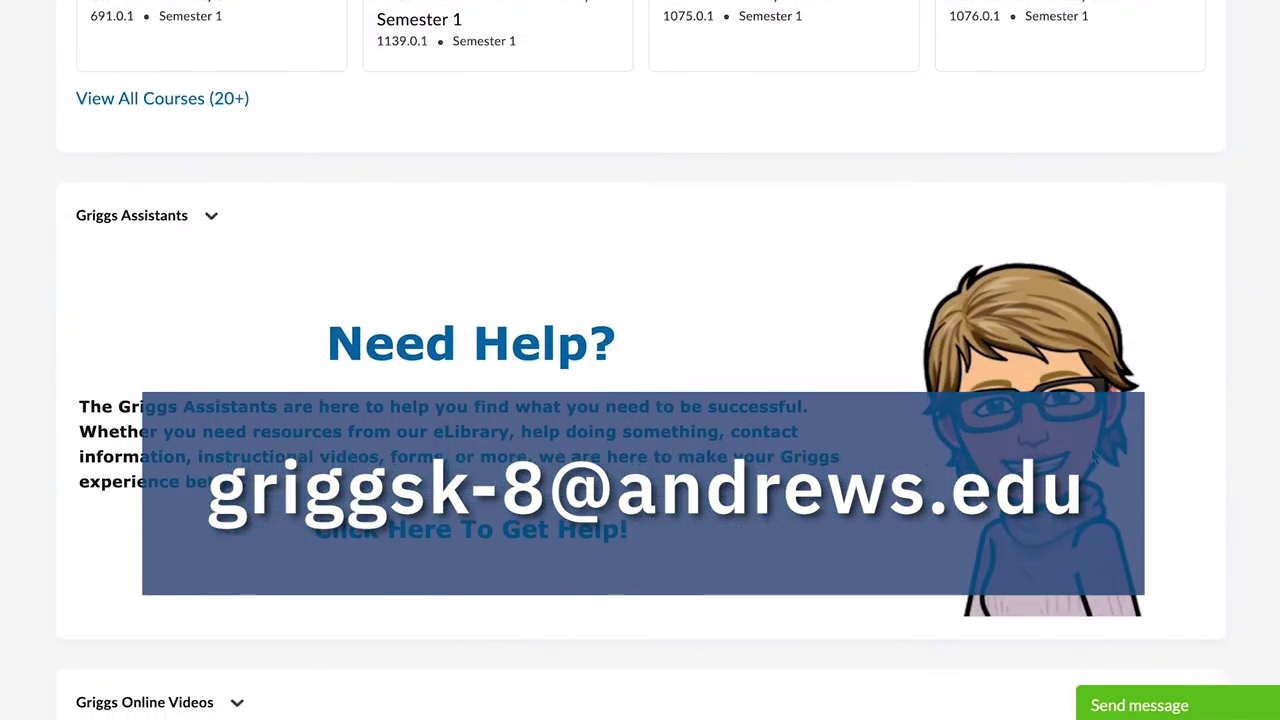
scroll(1093, 457, "up", 5)
scroll(1092, 455, "up", 5)
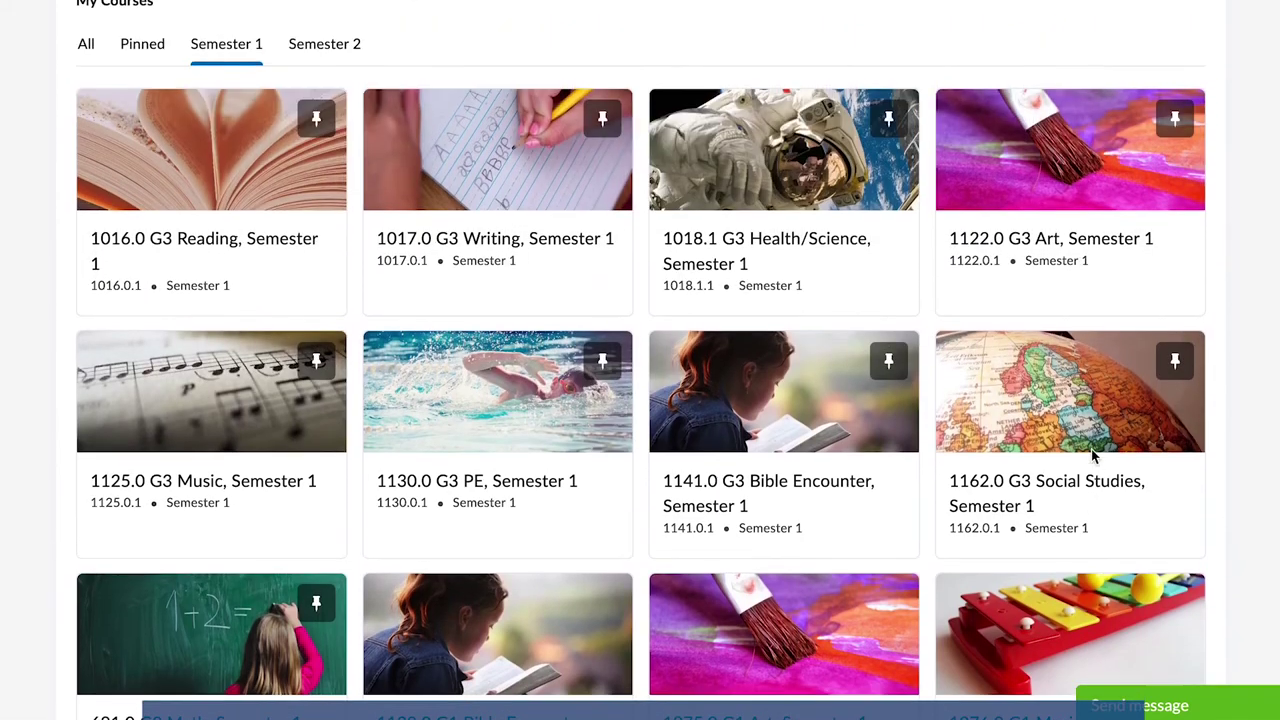
scroll(1092, 457, "up", 7)
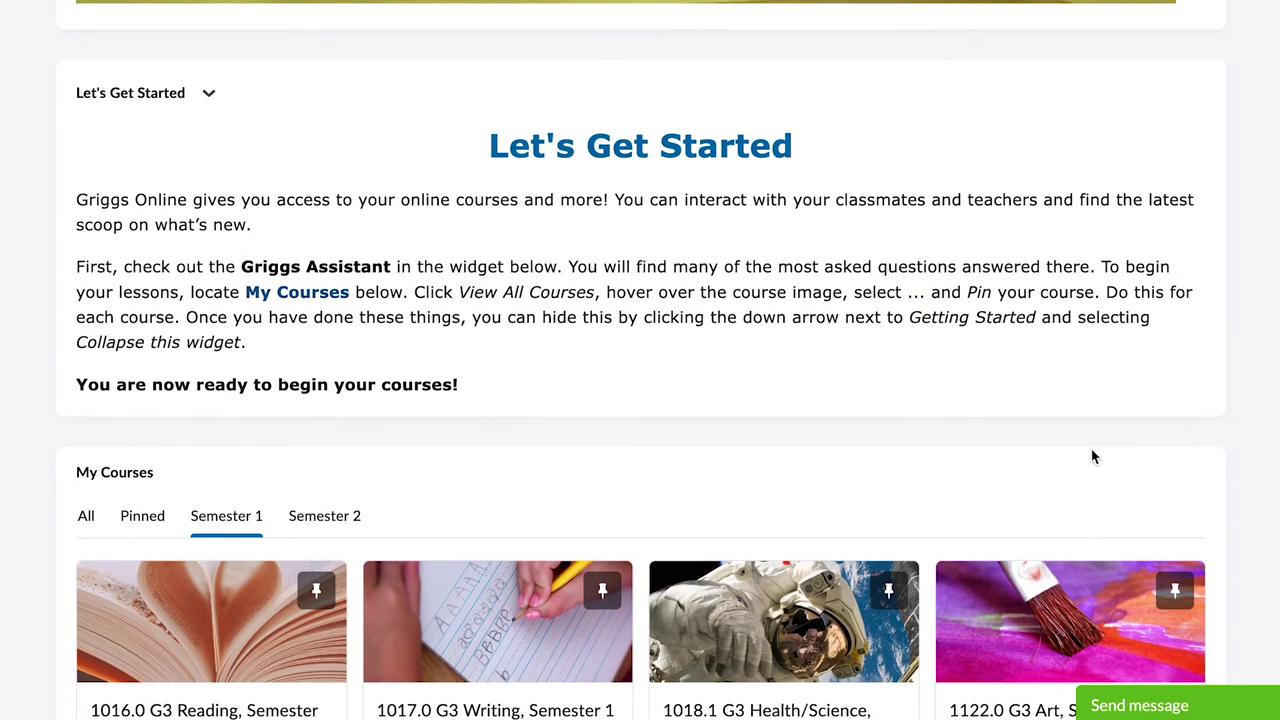
scroll(1092, 457, "up", 4)
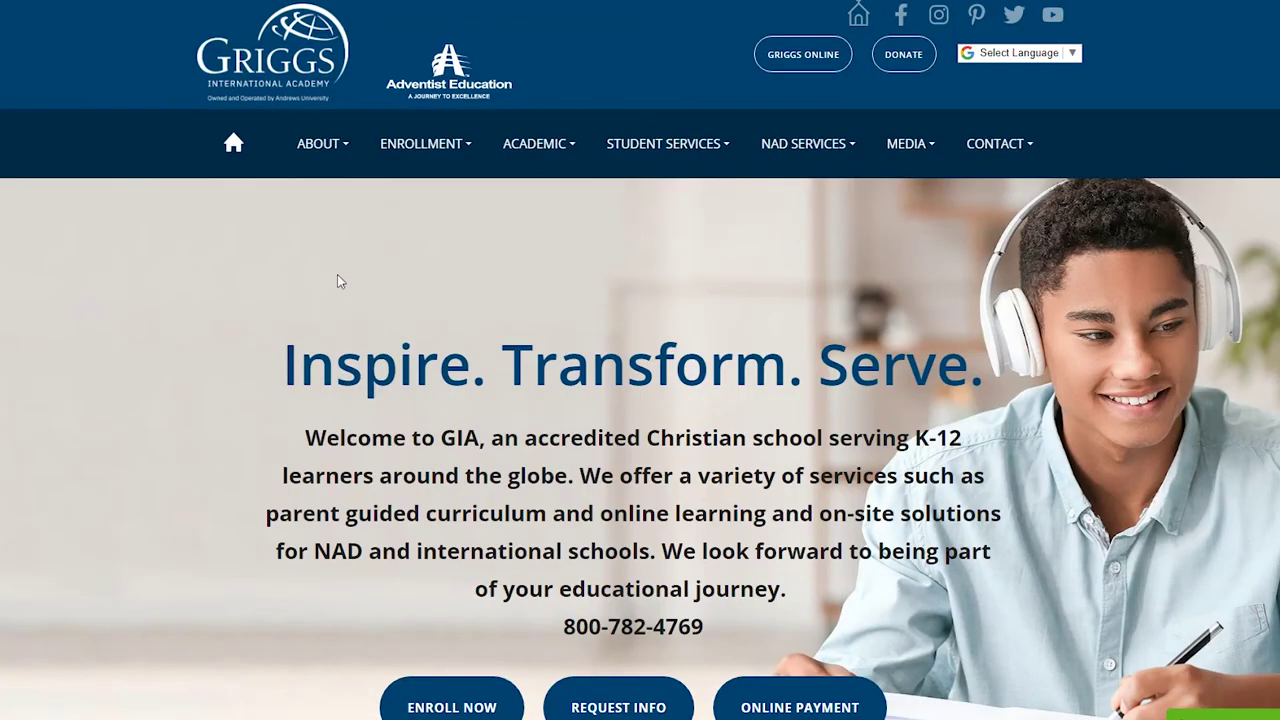
Go to ACADEMIC > ORIENTATION DATES to see K-8 parent and high school orientation sign-ups.
mouse_move(402, 150)
mouse_move(551, 163)
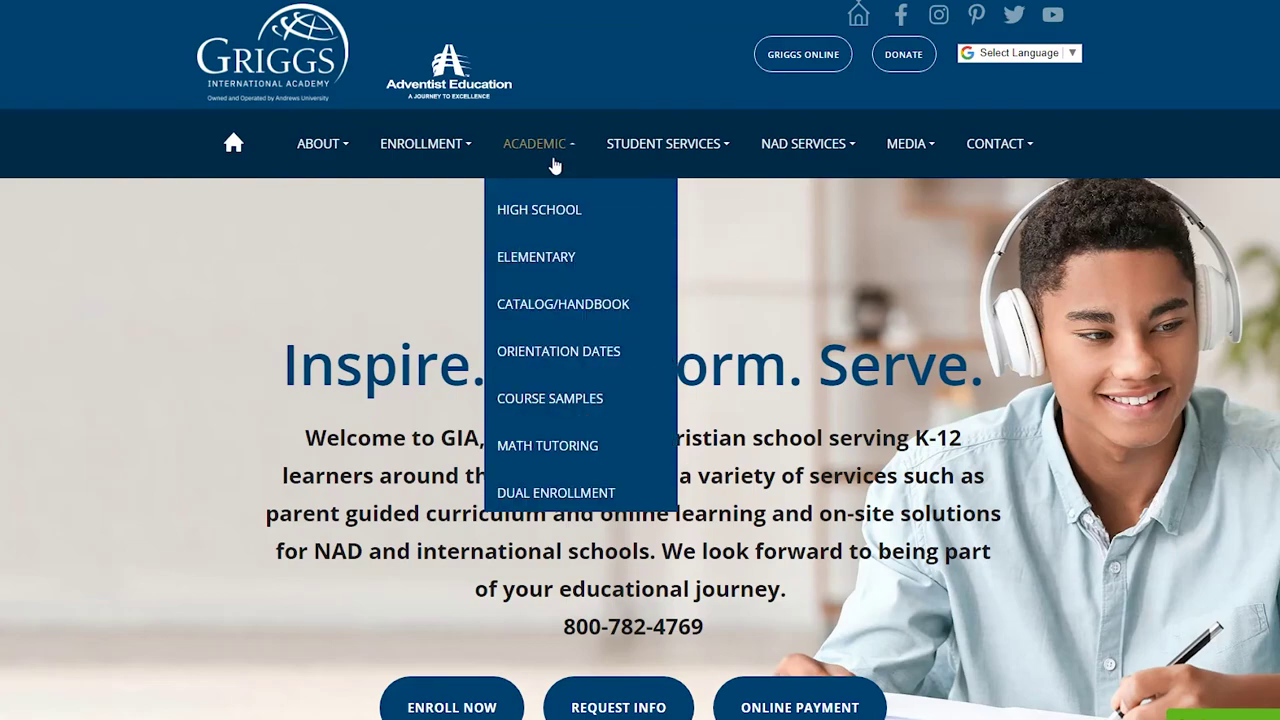
left_click(546, 356)
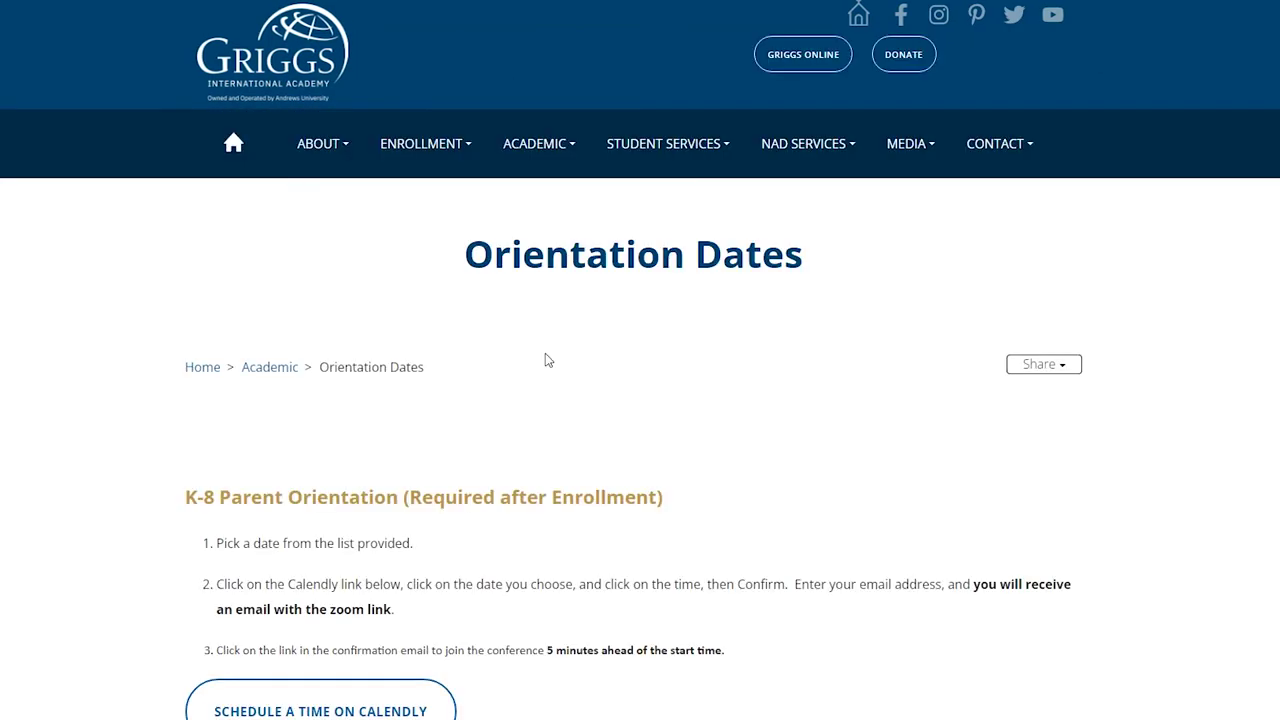
scroll(394, 403, "down", 3)
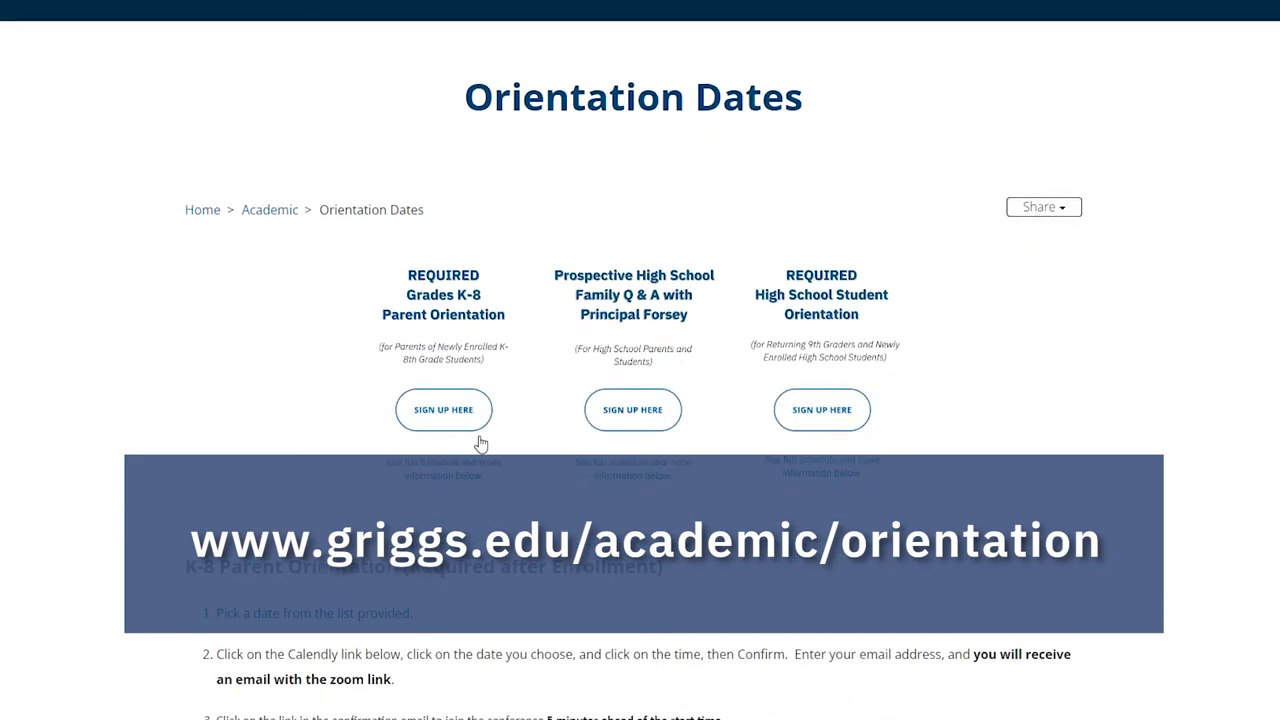